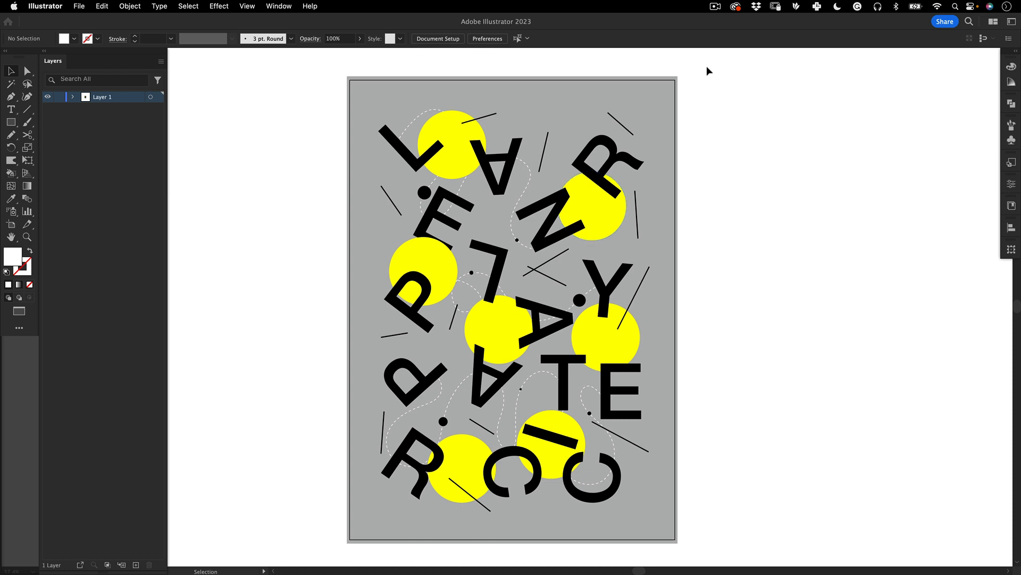
# - Copy all the artwork of the finished poster and create a new 1700 x 2400 px portrait document in RGB Color
pyautogui.press('a')
pyautogui.moveTo(708, 71); pyautogui.dragTo(303, 567)
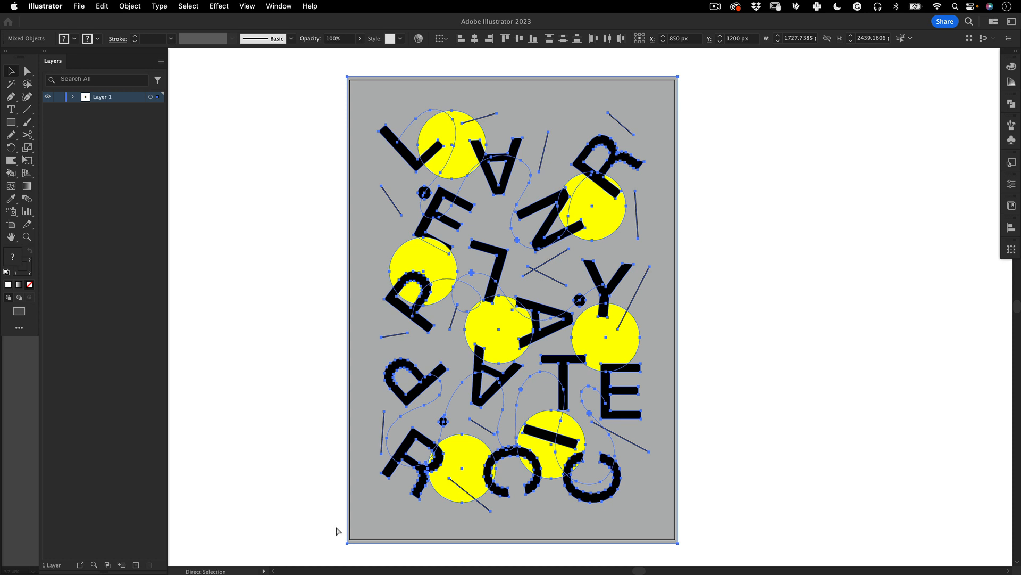
pyautogui.click(79, 7)
pyautogui.click(86, 22)
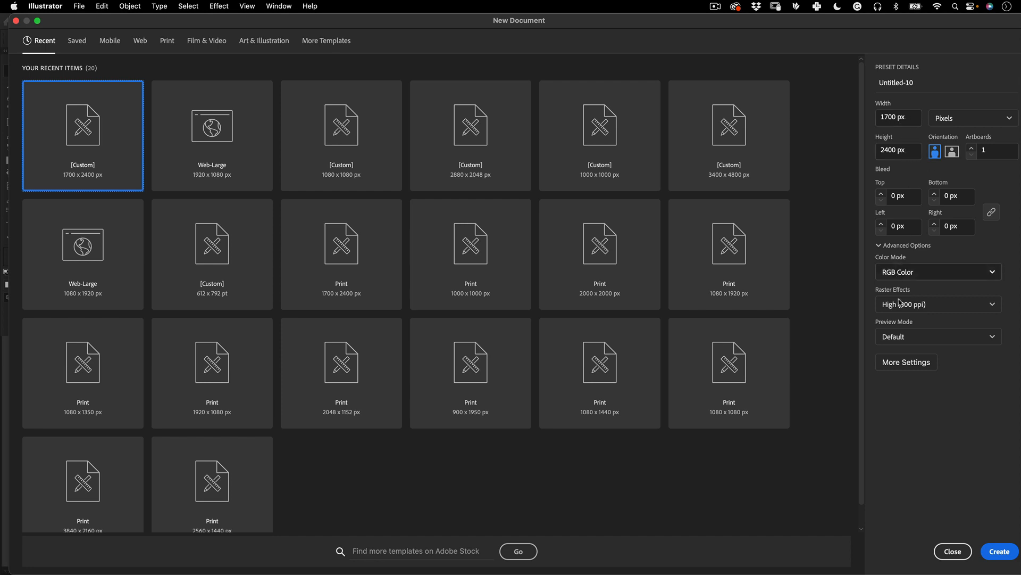
pyautogui.click(998, 558)
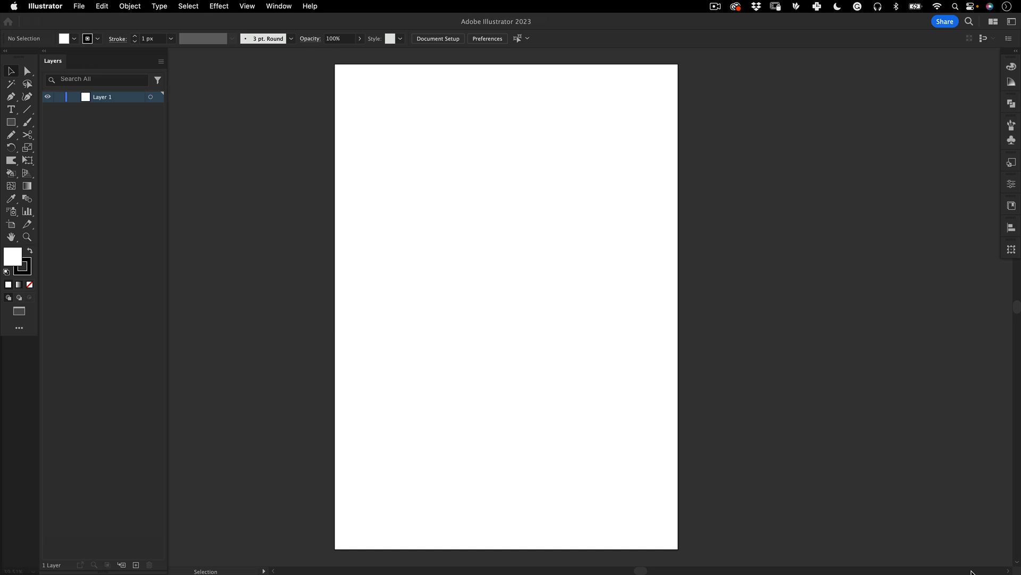
# - Paste the poster artwork into the new document and group all its objects
pyautogui.press('super+v')
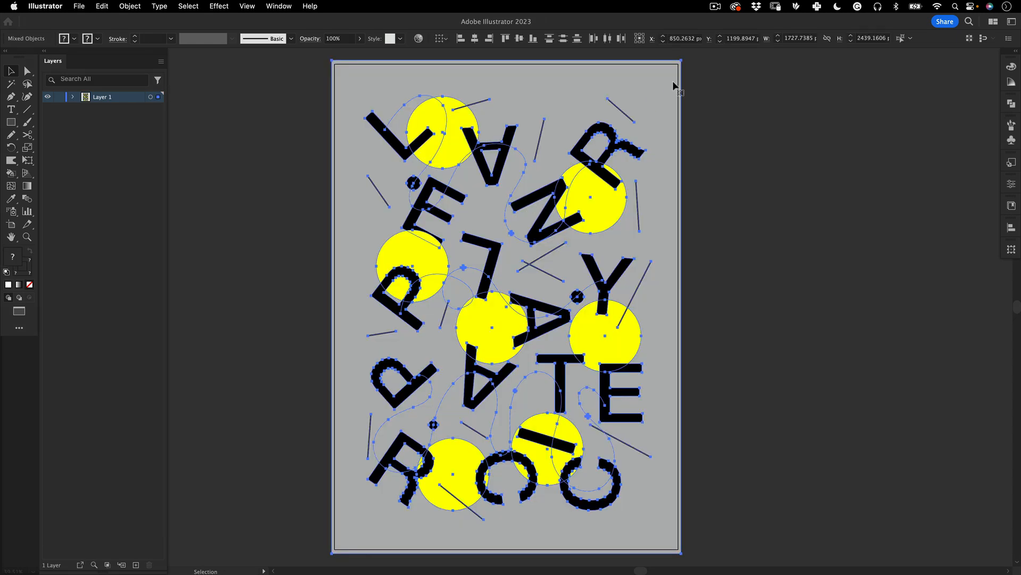
pyautogui.press('e')
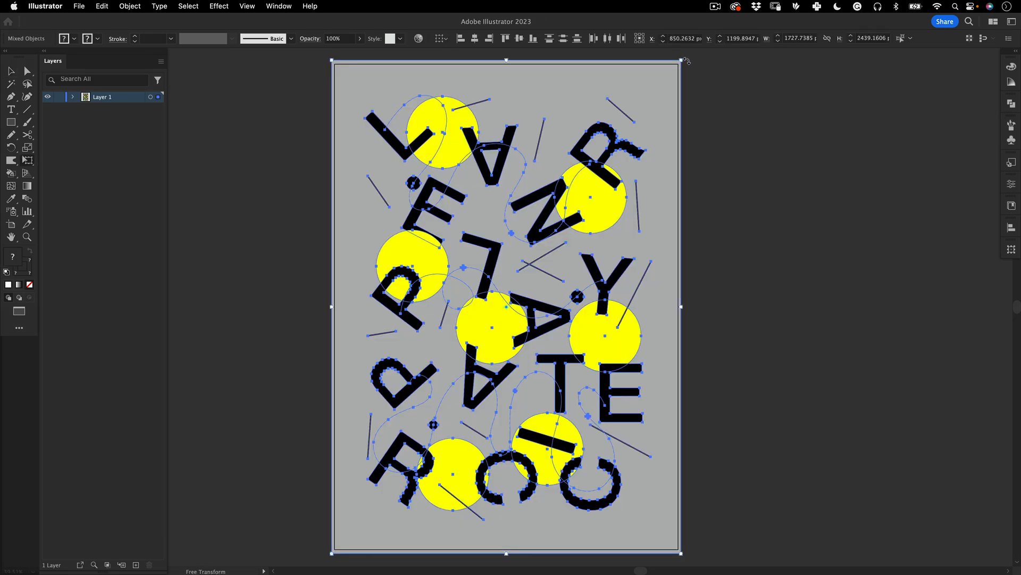
pyautogui.rightClick(523, 157)
pyautogui.press('Escape')
pyautogui.rightClick(536, 260)
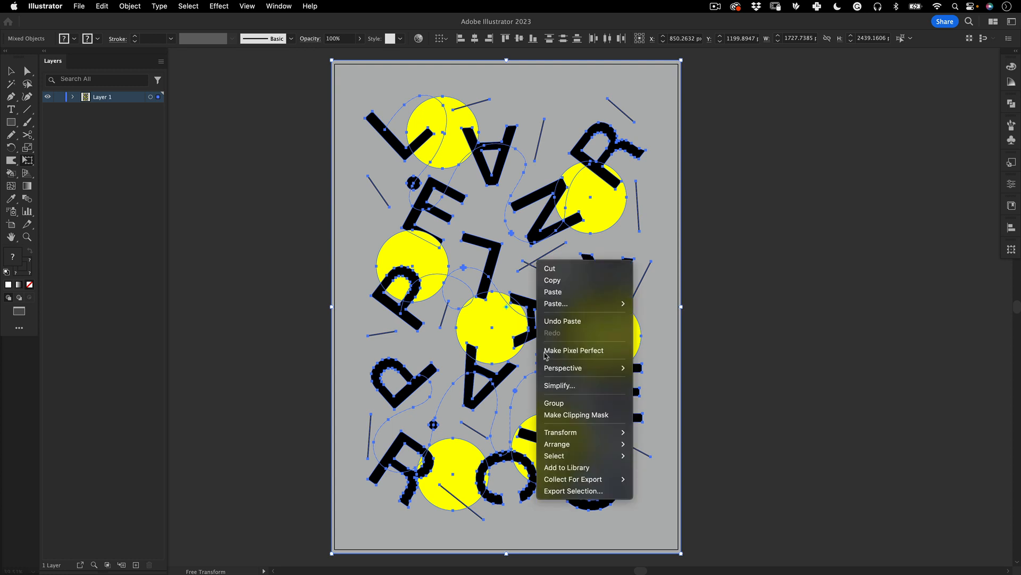
pyautogui.click(558, 403)
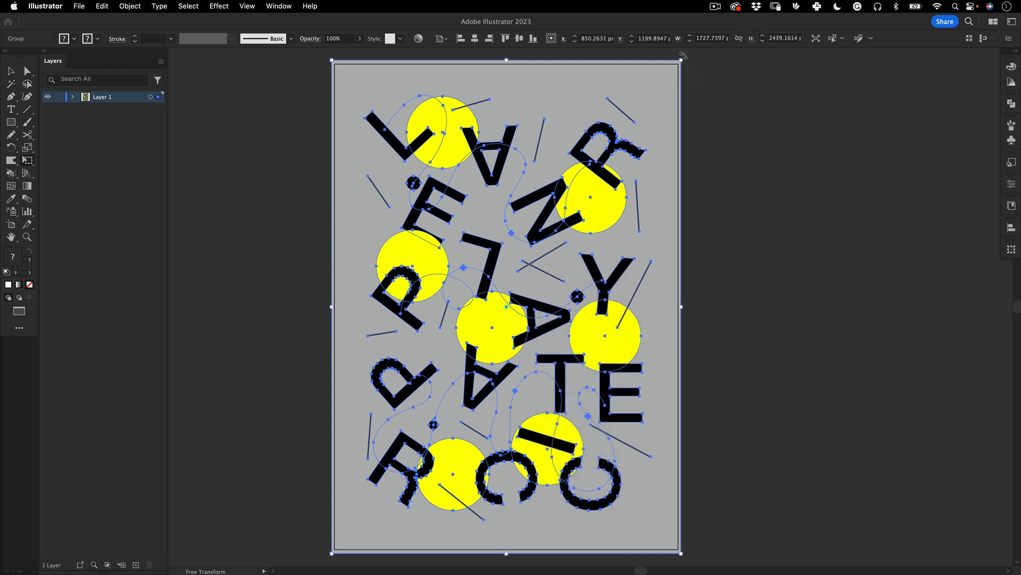
# - Shrink the grouped poster to a small reference thumbnail and place it outside the artboard, beside its upper left edge
pyautogui.moveTo(683, 55); pyautogui.dragTo(582, 201)
pyautogui.moveTo(524, 337); pyautogui.dragTo(346, 258)
pyautogui.click(257, 390)
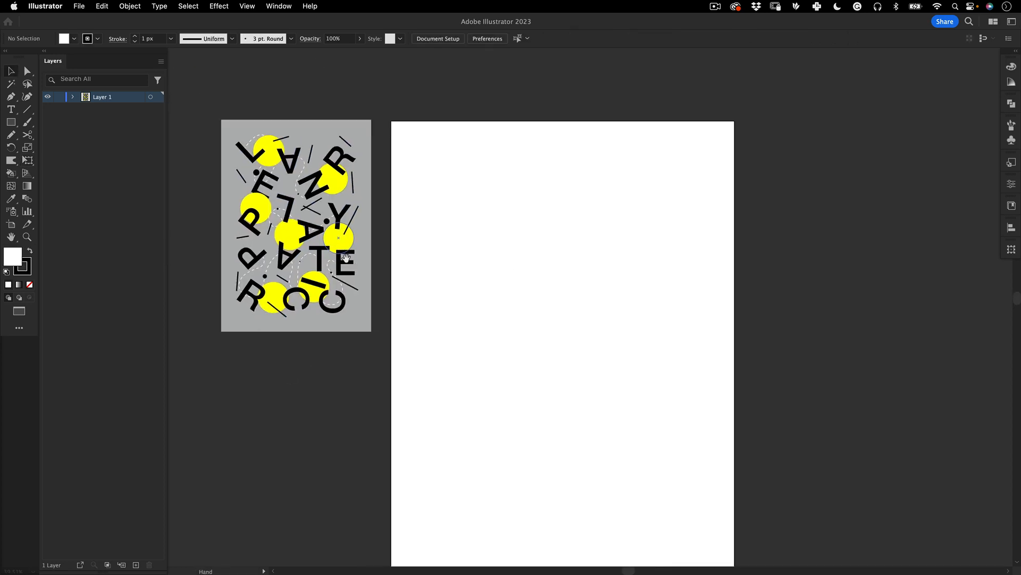
pyautogui.moveTo(361, 148); pyautogui.dragTo(328, 146)
pyautogui.press('e')
pyautogui.press('v')
pyautogui.click(355, 332)
pyautogui.moveTo(306, 223); pyautogui.dragTo(258, 186)
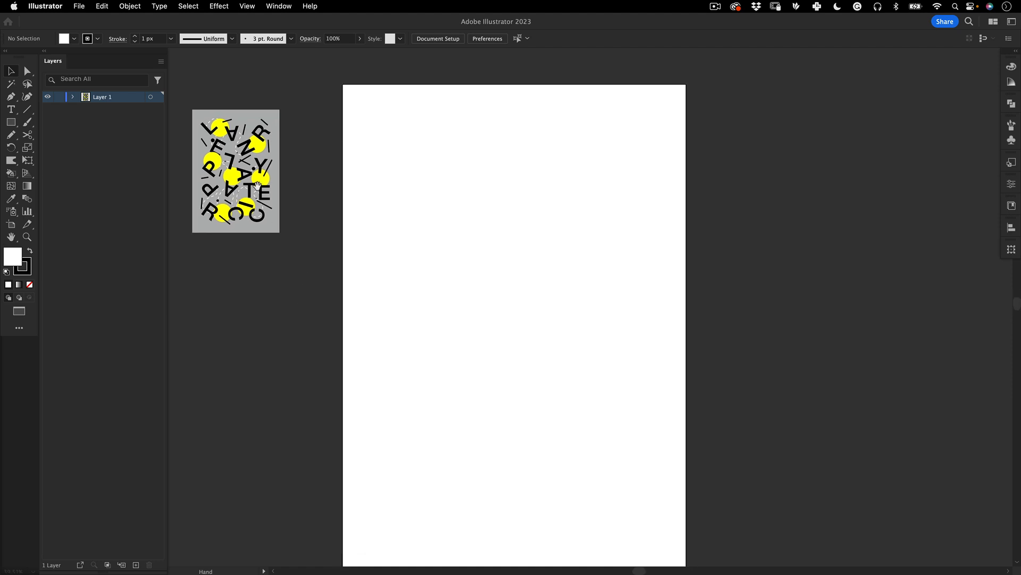
pyautogui.moveTo(527, 301); pyautogui.dragTo(506, 274)
pyautogui.press('z')
pyautogui.moveTo(494, 239); pyautogui.dragTo(484, 253)
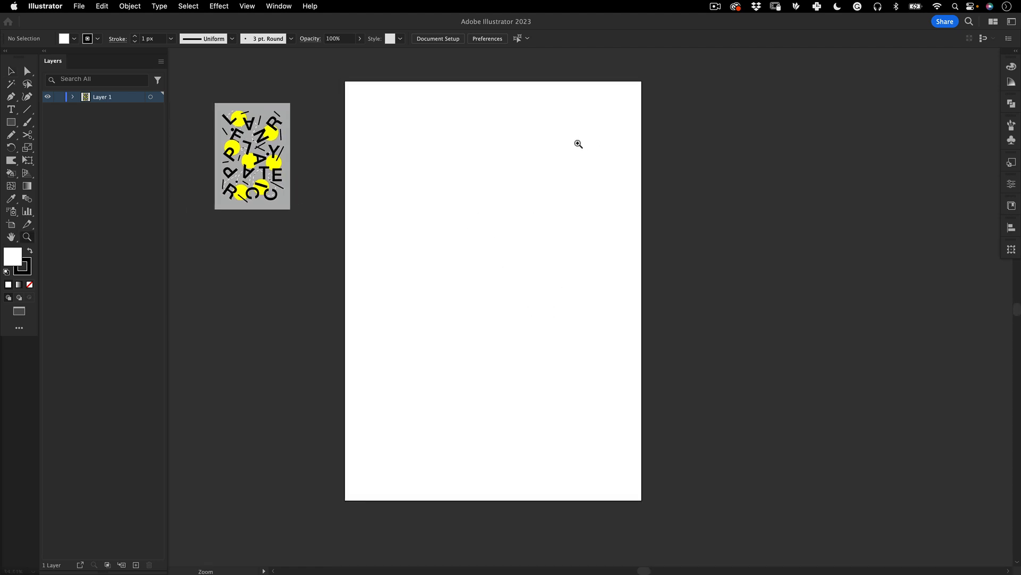
# - Add the point text "LEARN" on the artboard and enlarge it to a font size of about 189.5 px
pyautogui.click(11, 110)
pyautogui.click(463, 215)
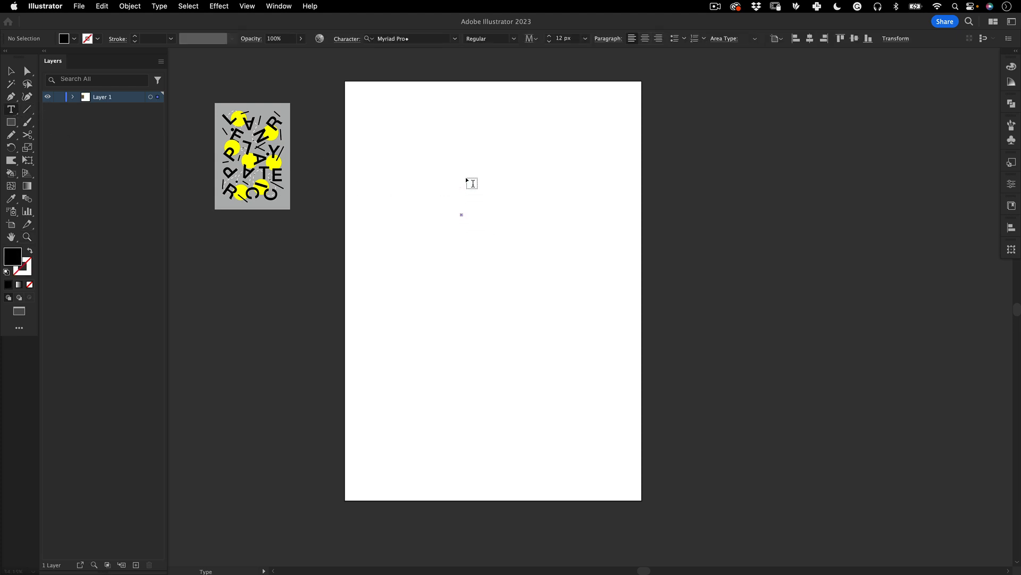
pyautogui.click(484, 215)
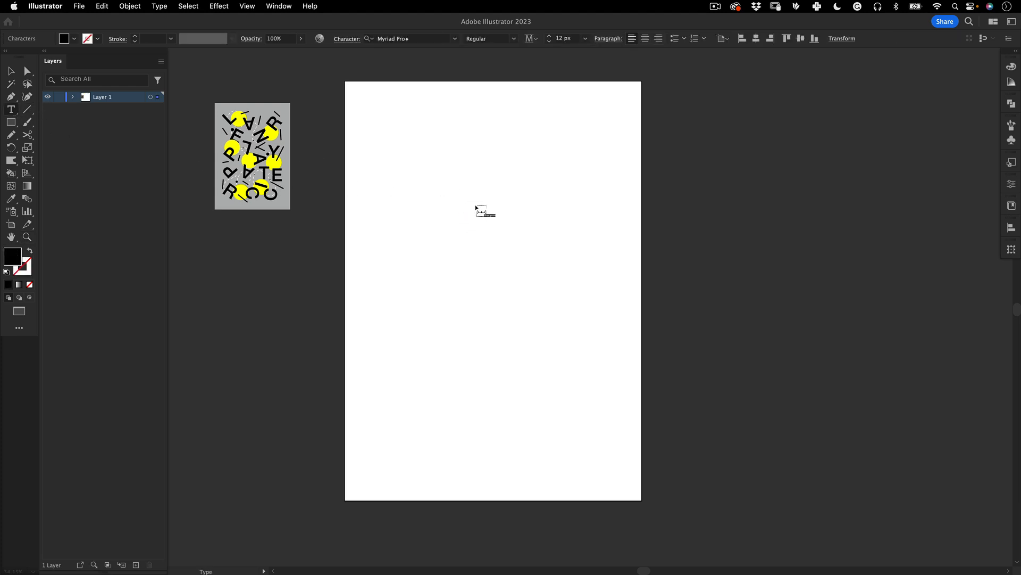
pyautogui.write('L')
pyautogui.press('Escape')
pyautogui.press('e')
pyautogui.moveTo(491, 209); pyautogui.dragTo(513, 242)
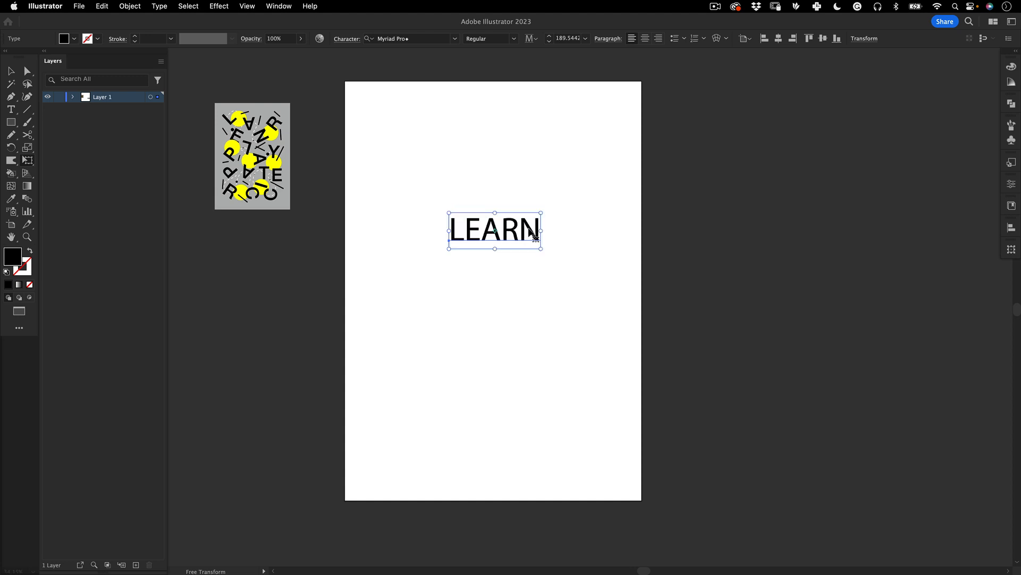
pyautogui.press('v')
# - Add the lines "PLAY" and "REPEAT" below "LEARN" in the same text object
pyautogui.press('t')
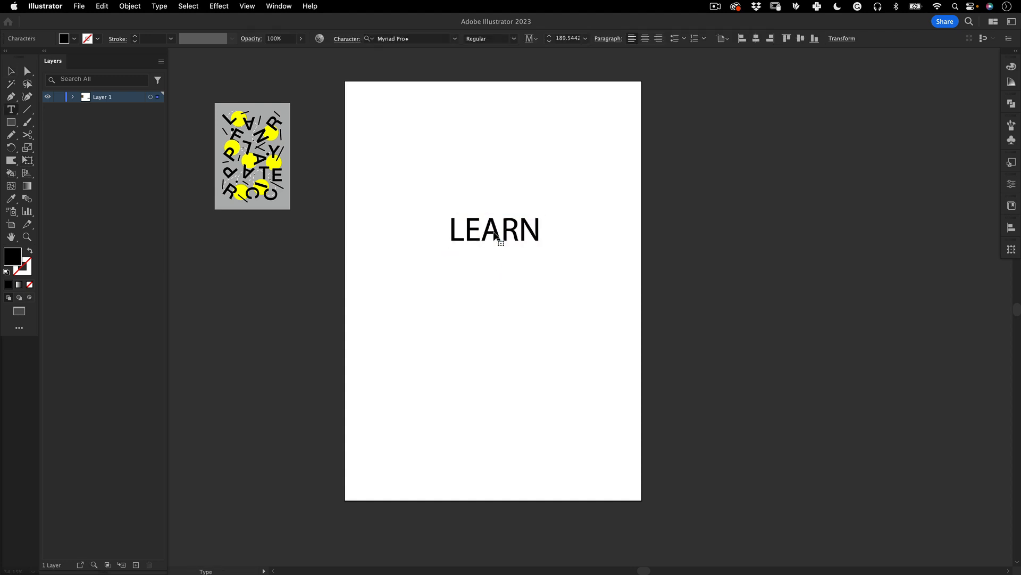
pyautogui.moveTo(486, 230); pyautogui.dragTo(548, 226)
pyautogui.press('Escape')
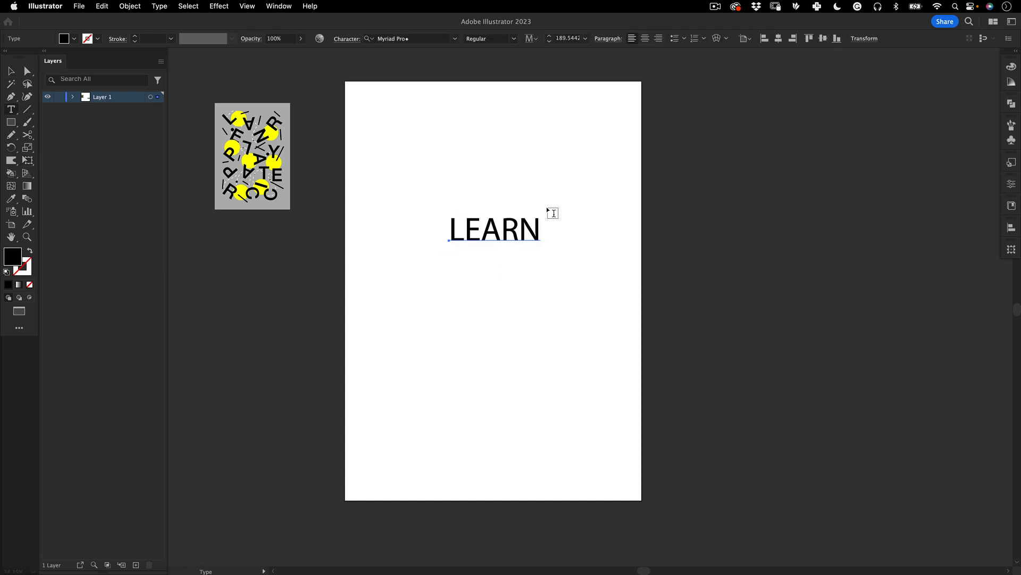
pyautogui.moveTo(516, 223); pyautogui.dragTo(557, 200)
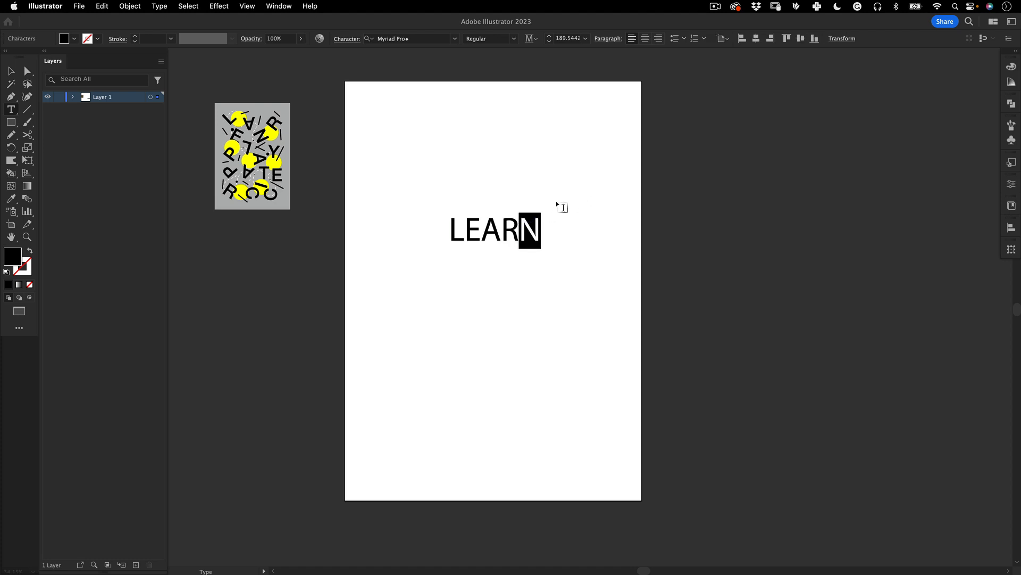
pyautogui.press('Right')
pyautogui.press('Return')
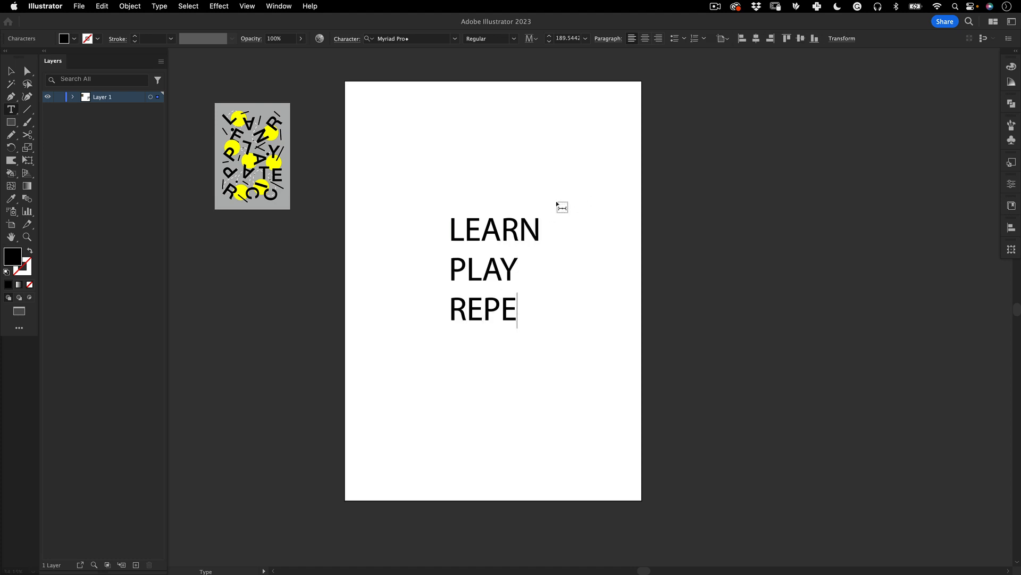
pyautogui.write('T')
pyautogui.press('Escape')
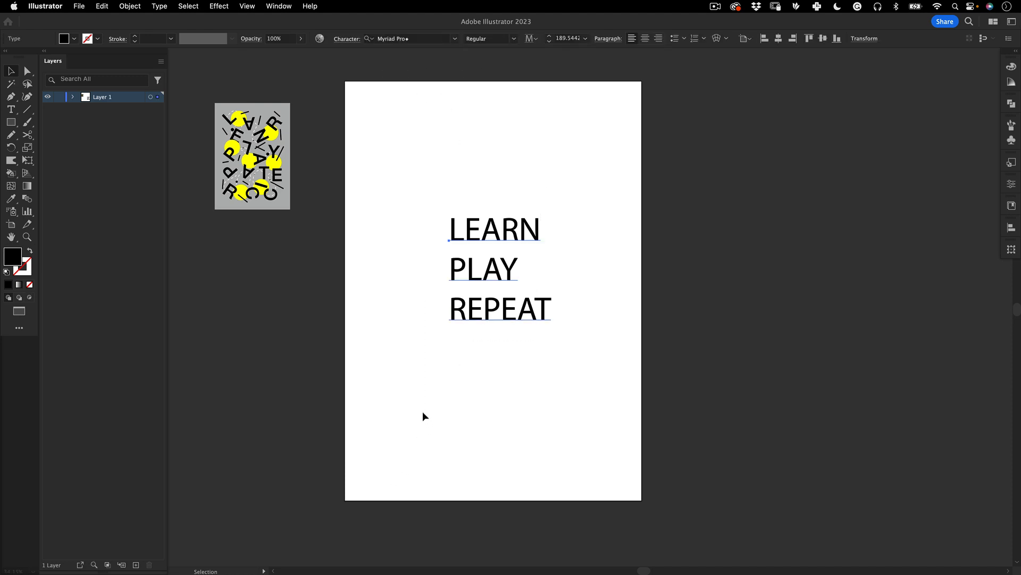
# - Set the font of the three-line text to Helvetica Neue in the Medium style
pyautogui.click(427, 40)
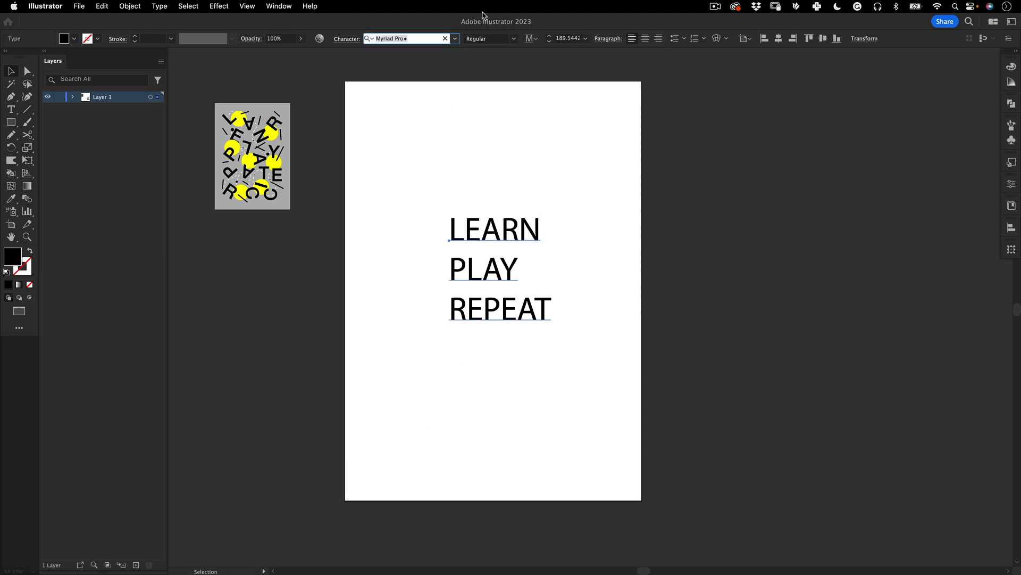
pyautogui.write('helve')
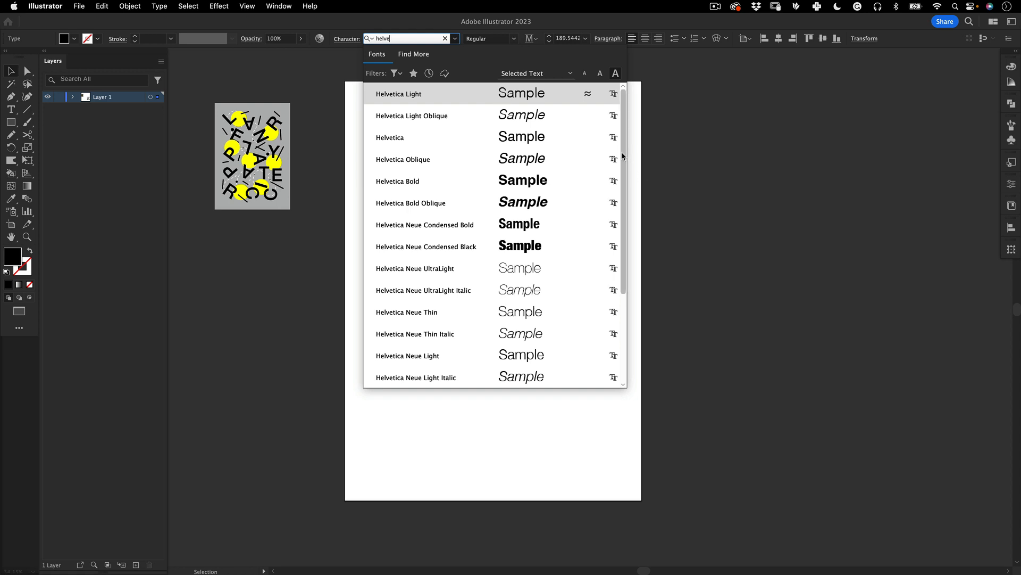
pyautogui.moveTo(624, 154); pyautogui.dragTo(636, 278)
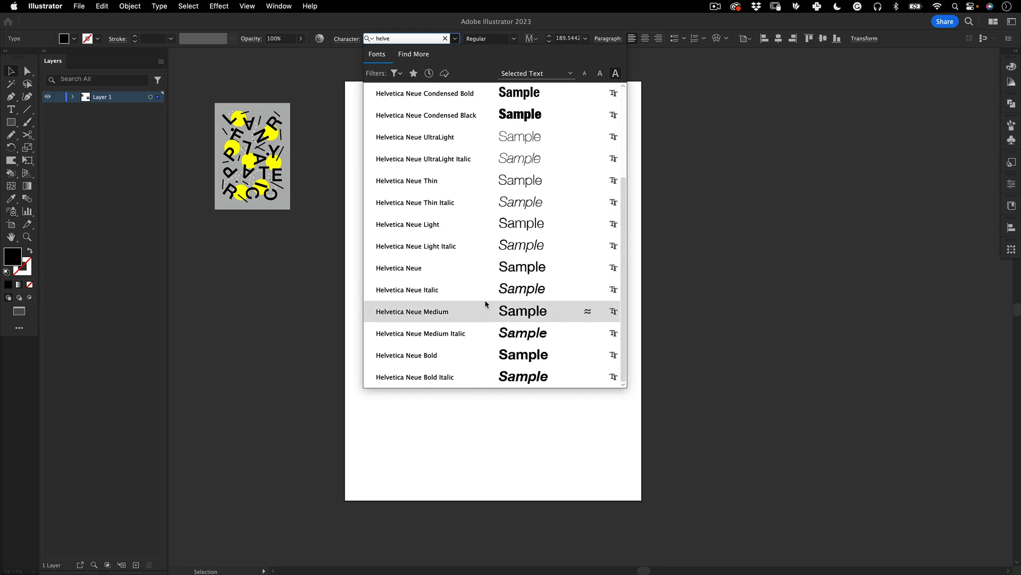
pyautogui.click(493, 267)
pyautogui.click(514, 39)
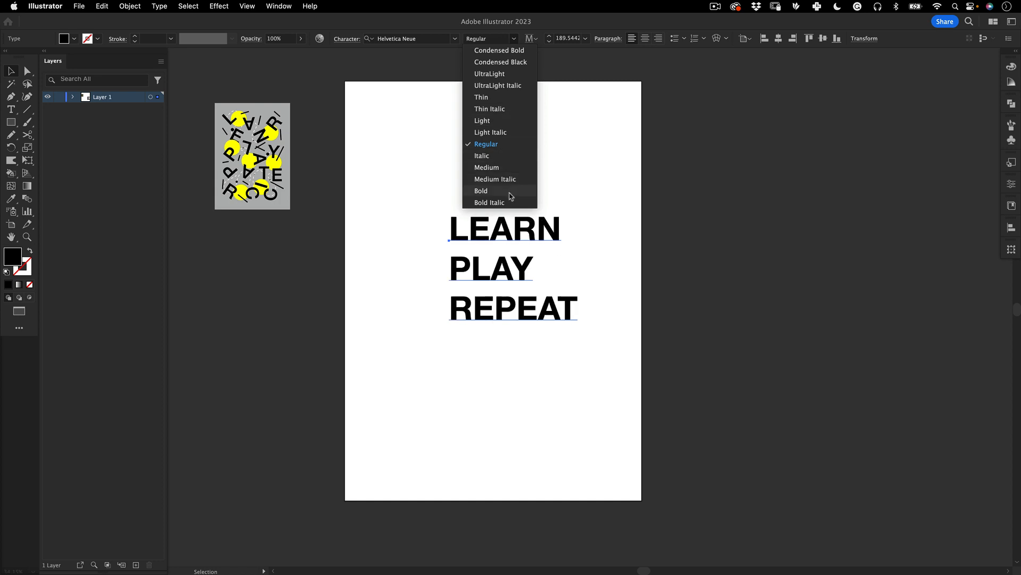
pyautogui.click(506, 168)
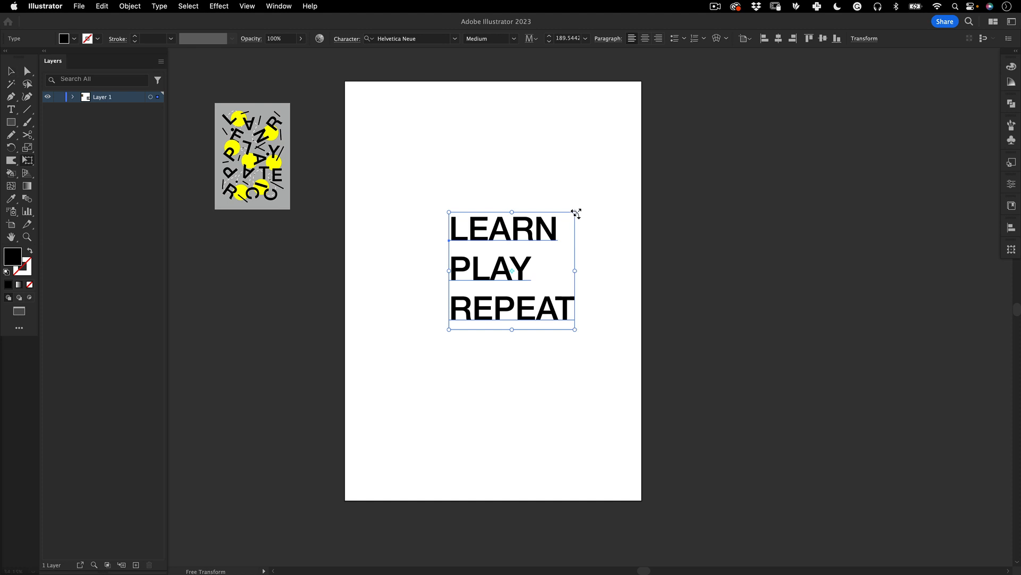
# - Enlarge the three-line text to about 462 px and move it off the artboard, beside its right edge
pyautogui.moveTo(575, 213); pyautogui.dragTo(653, 139)
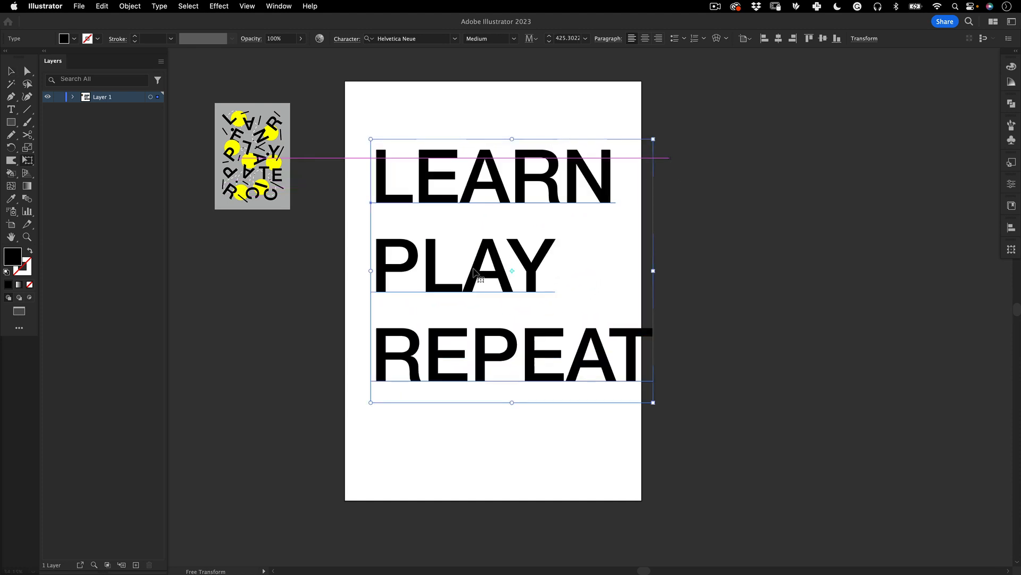
pyautogui.moveTo(475, 271); pyautogui.dragTo(737, 201)
pyautogui.hscroll(2, 798, 266)
pyautogui.moveTo(910, 337); pyautogui.dragTo(935, 359)
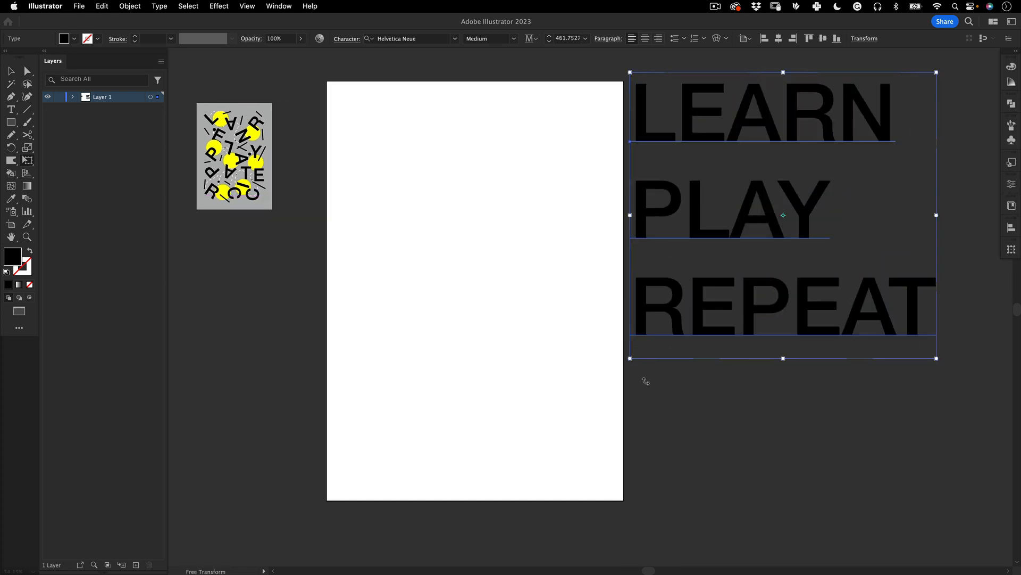
pyautogui.click(646, 381)
pyautogui.hscroll(-2, 716, 215)
# - Convert the three-line text to outlines and ungroup it into separate letters
pyautogui.click(732, 218)
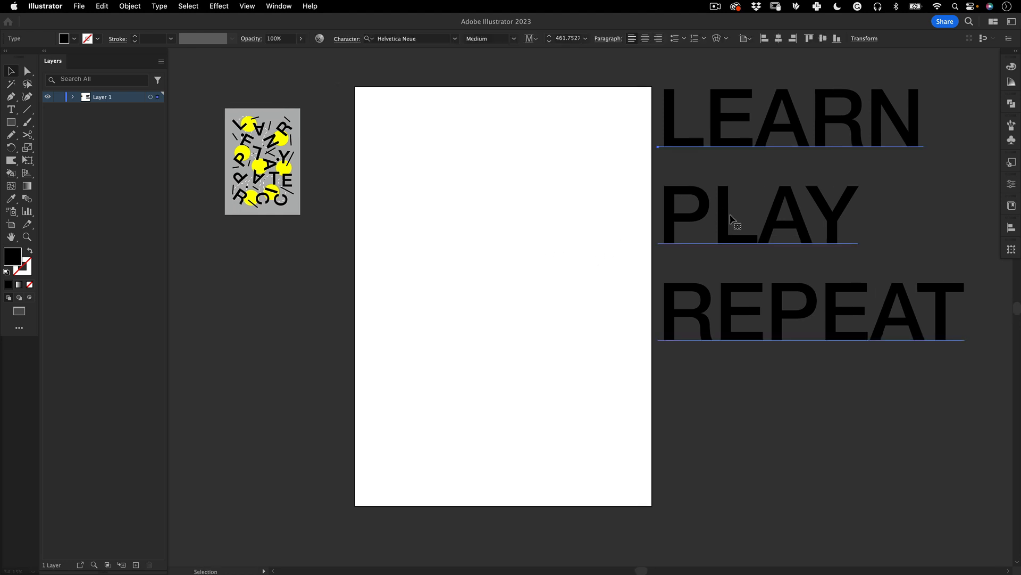
pyautogui.rightClick(725, 207)
pyautogui.click(755, 354)
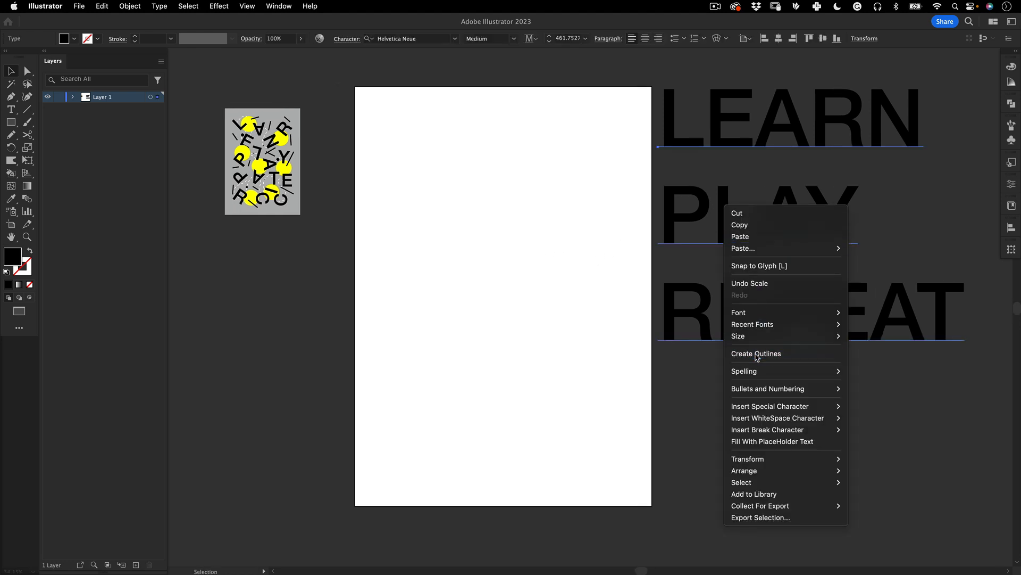
pyautogui.rightClick(713, 117)
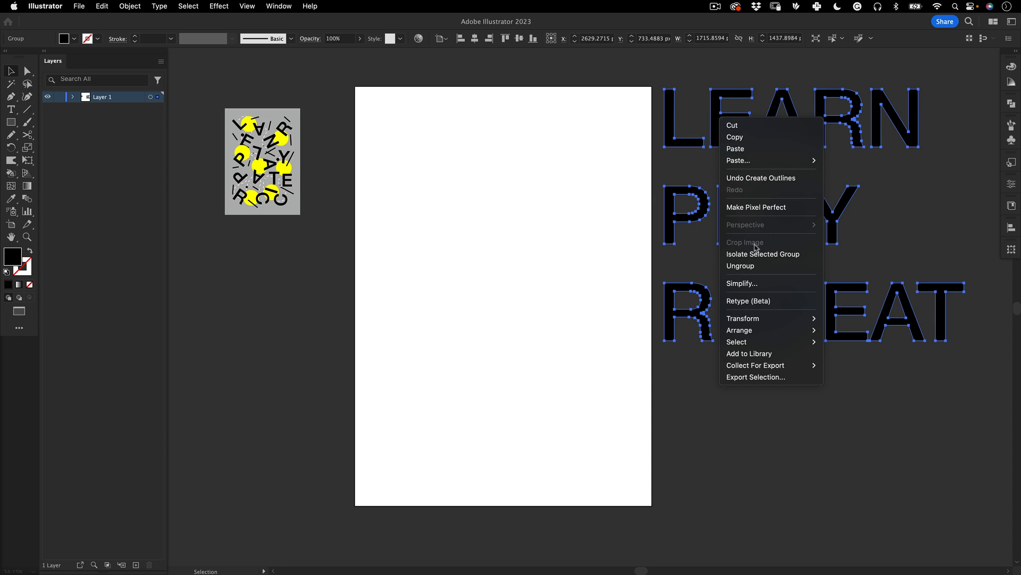
pyautogui.click(741, 266)
pyautogui.click(748, 381)
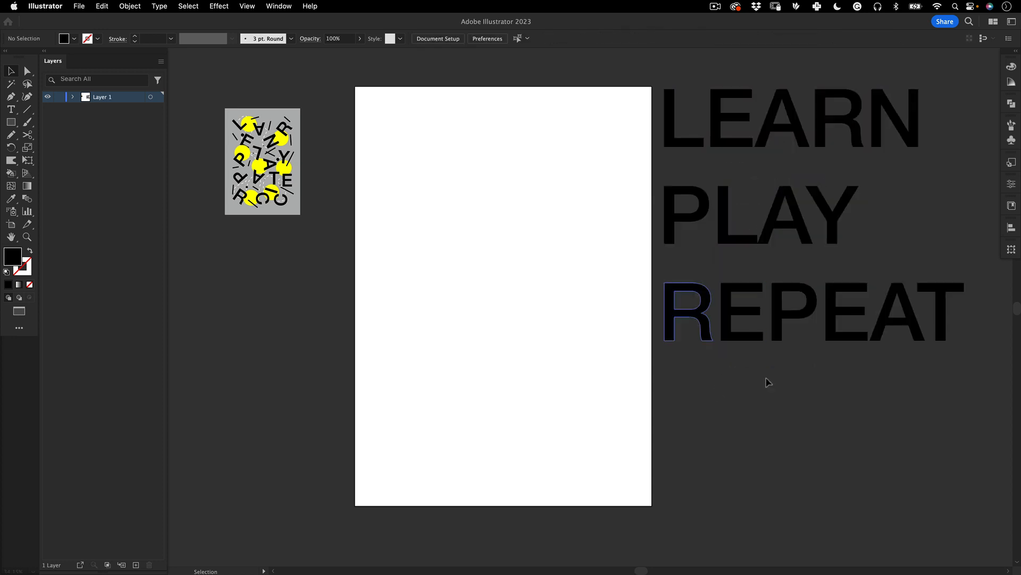
# - Move the L and E of "LEARN" onto the upper part of the artboard and rotate each letter
pyautogui.moveTo(700, 141); pyautogui.dragTo(476, 151)
pyautogui.press('v')
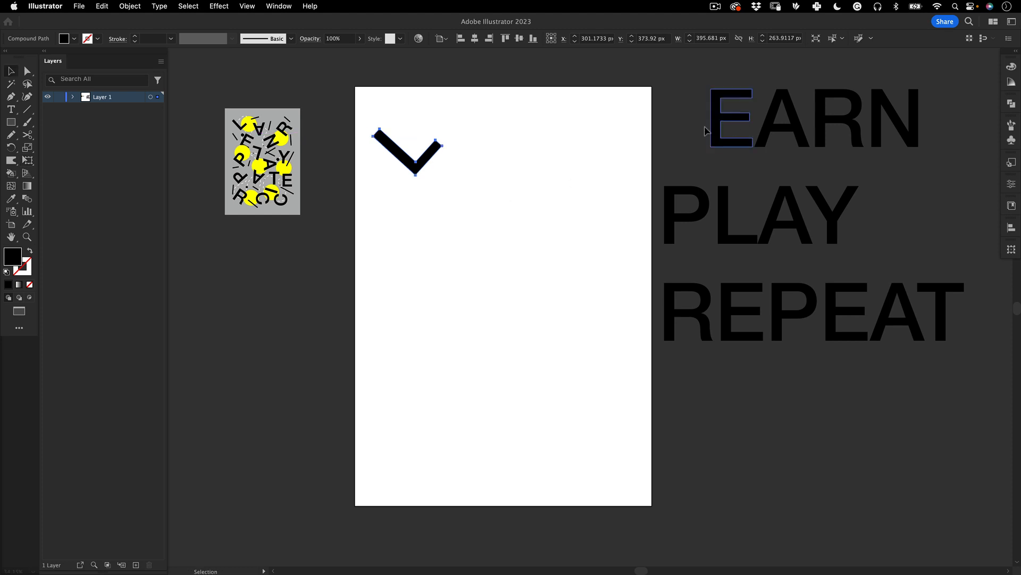
pyautogui.moveTo(714, 130); pyautogui.dragTo(482, 149)
pyautogui.press('e')
pyautogui.moveTo(572, 167); pyautogui.dragTo(372, 242)
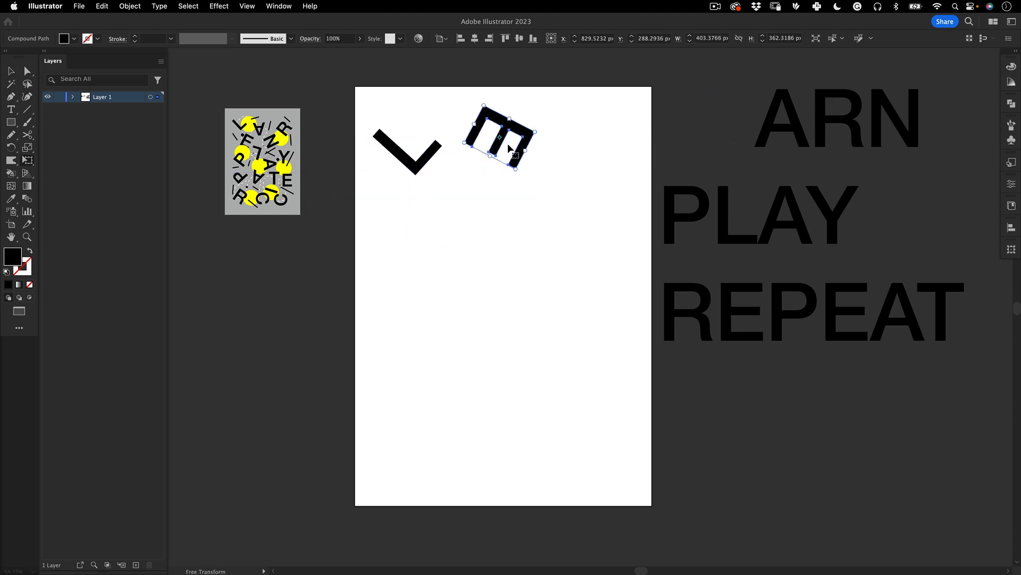
# - Rotate the L to a slight tilt and move it and the E close together near the artboard's upper left corner
pyautogui.click(427, 155)
pyautogui.press('e')
pyautogui.moveTo(455, 177); pyautogui.dragTo(426, 206)
pyautogui.press('v')
pyautogui.moveTo(420, 164); pyautogui.dragTo(412, 157)
pyautogui.moveTo(527, 145); pyautogui.dragTo(475, 134)
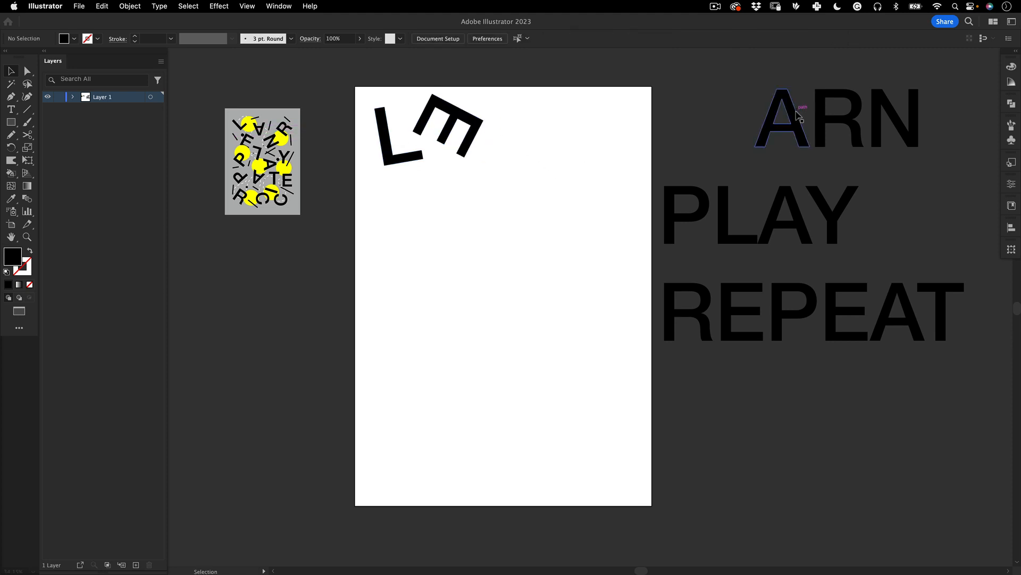
# - Move the A of "LEARN" onto the artboard, rotate it onto its side, and place it below the E
pyautogui.moveTo(802, 128); pyautogui.dragTo(549, 106)
pyautogui.press('e')
pyautogui.press('v')
pyautogui.moveTo(565, 224); pyautogui.dragTo(521, 193)
pyautogui.click(645, 168)
# - Move the R of "LEARN" onto the artboard, rotate it clockwise near the top edge, and shift the A slightly left
pyautogui.moveTo(848, 104); pyautogui.dragTo(553, 105)
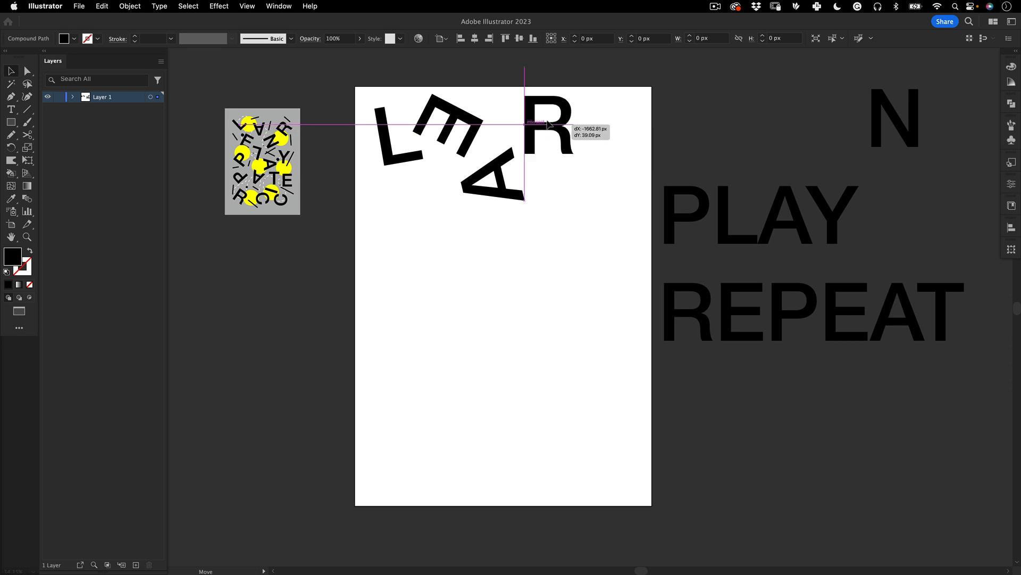
pyautogui.press('e')
pyautogui.moveTo(586, 144); pyautogui.dragTo(539, 206)
pyautogui.moveTo(547, 130); pyautogui.dragTo(547, 149)
pyautogui.press('v')
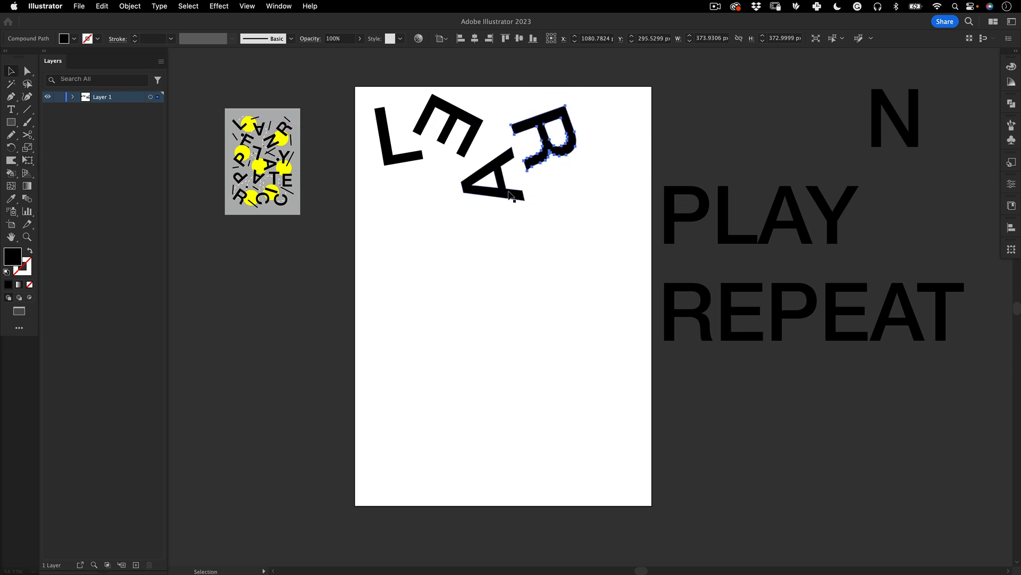
pyautogui.moveTo(514, 192); pyautogui.dragTo(499, 196)
# - Move the N of "LEARN" onto the artboard near its right edge, rotate it nearly onto its side, and shift the R slightly left
pyautogui.moveTo(875, 104); pyautogui.dragTo(590, 206)
pyautogui.press('e')
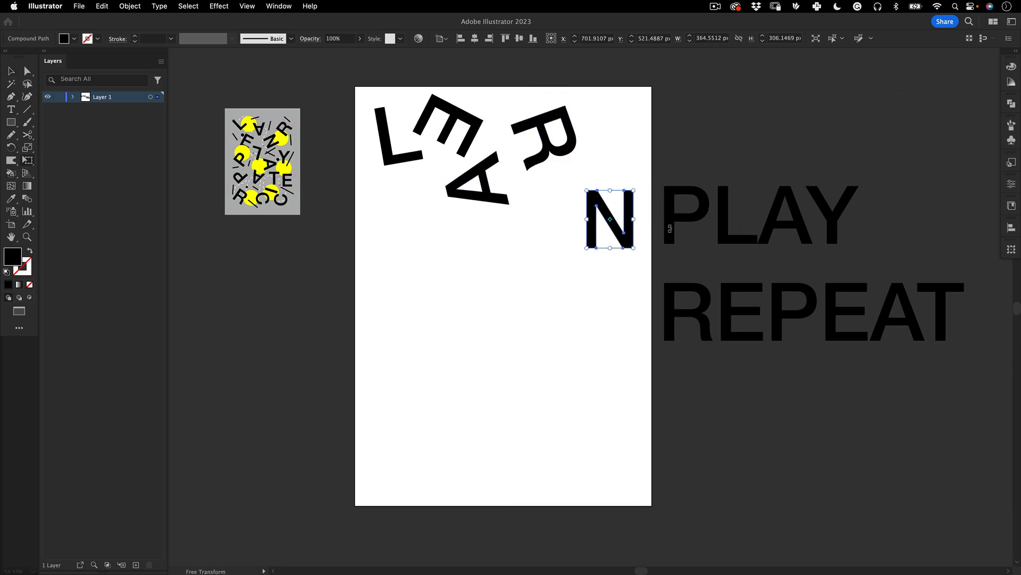
pyautogui.moveTo(670, 228); pyautogui.dragTo(667, 131)
pyautogui.press('v')
pyautogui.moveTo(627, 221); pyautogui.dragTo(622, 168)
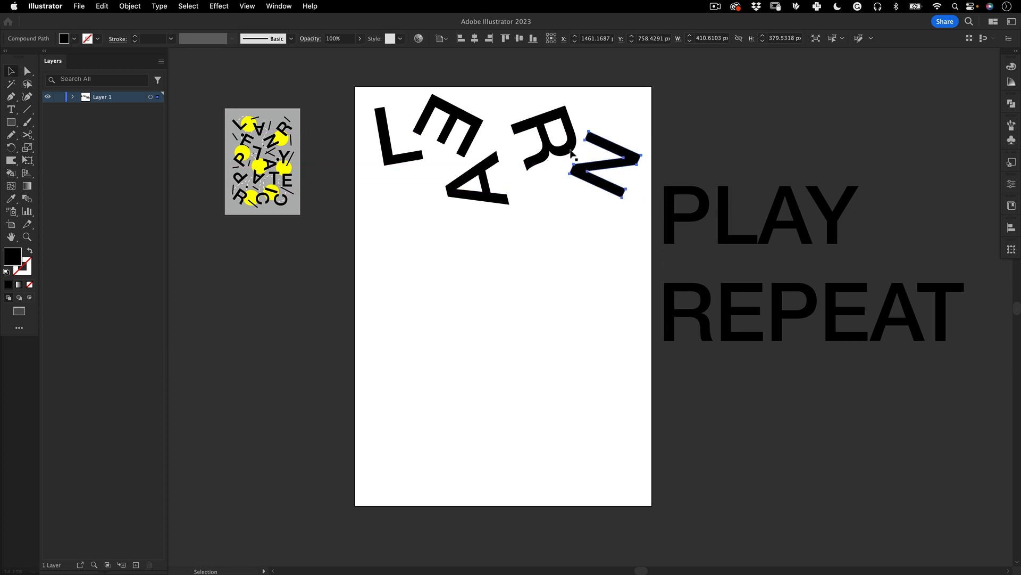
pyautogui.moveTo(563, 146); pyautogui.dragTo(551, 145)
# - Move the P and L of "PLAY" below the first word, tilting the P clockwise and turning the L upside down
pyautogui.moveTo(686, 216); pyautogui.dragTo(416, 220)
pyautogui.moveTo(430, 263); pyautogui.dragTo(433, 303)
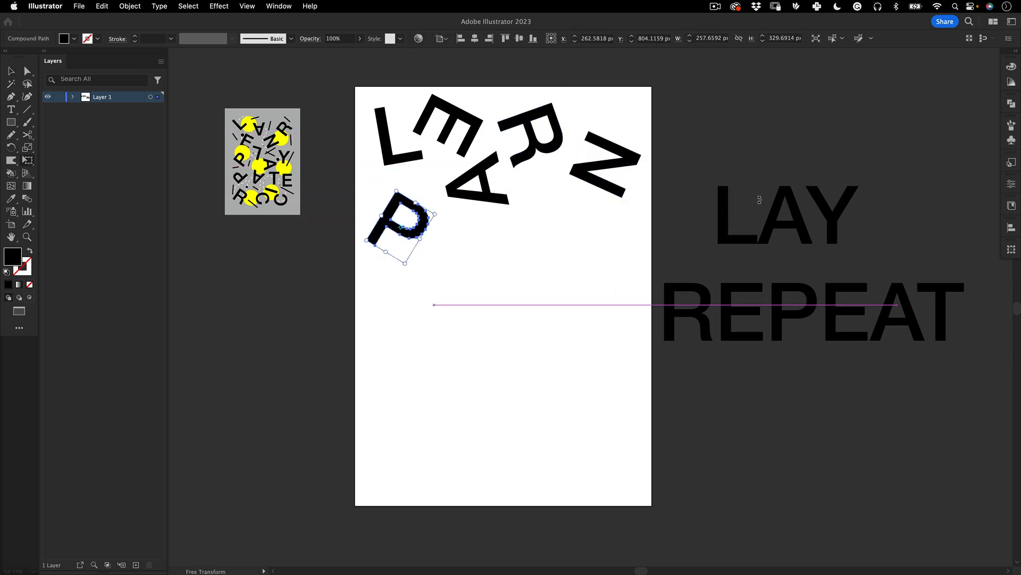
pyautogui.click(724, 217)
pyautogui.press('r')
pyautogui.moveTo(770, 270); pyautogui.dragTo(687, 127)
pyautogui.press('v')
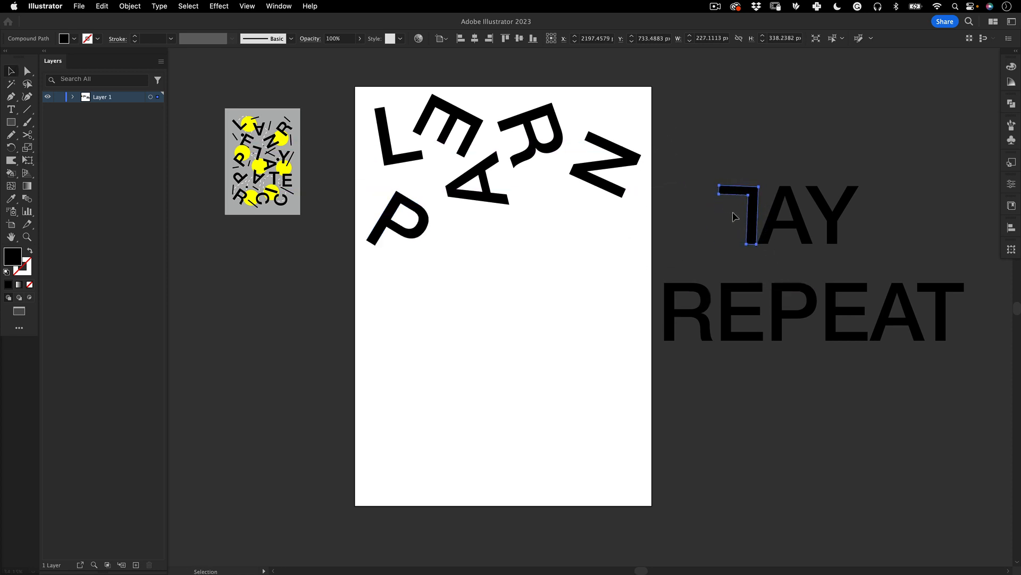
pyautogui.moveTo(751, 221); pyautogui.dragTo(456, 272)
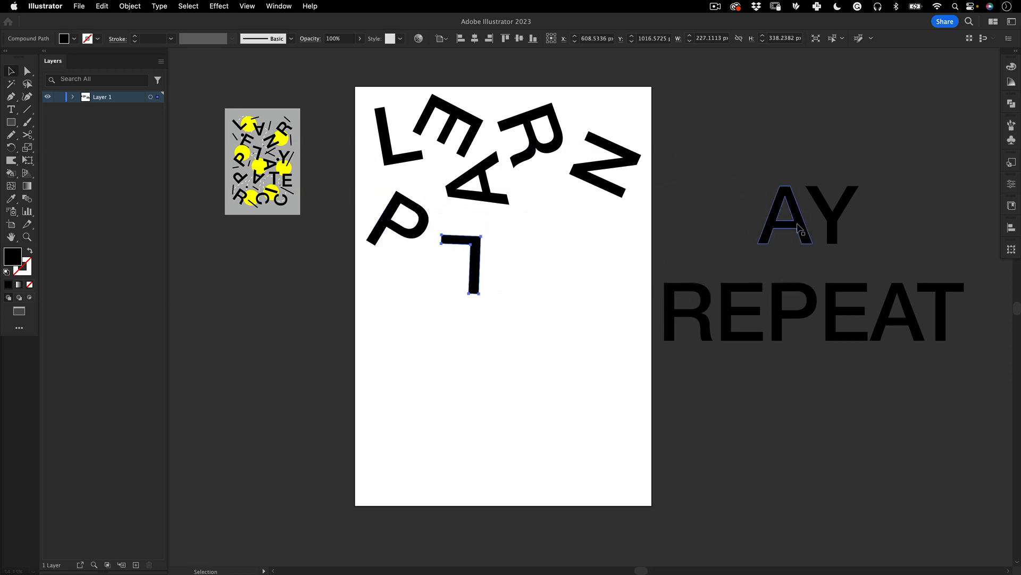
# - Move the A and Y of "PLAY" beside the upside-down L, tilting the A counterclockwise and the Y clockwise
pyautogui.moveTo(797, 224); pyautogui.dragTo(533, 251)
pyautogui.press('e')
pyautogui.moveTo(579, 279); pyautogui.dragTo(569, 228)
pyautogui.press('v')
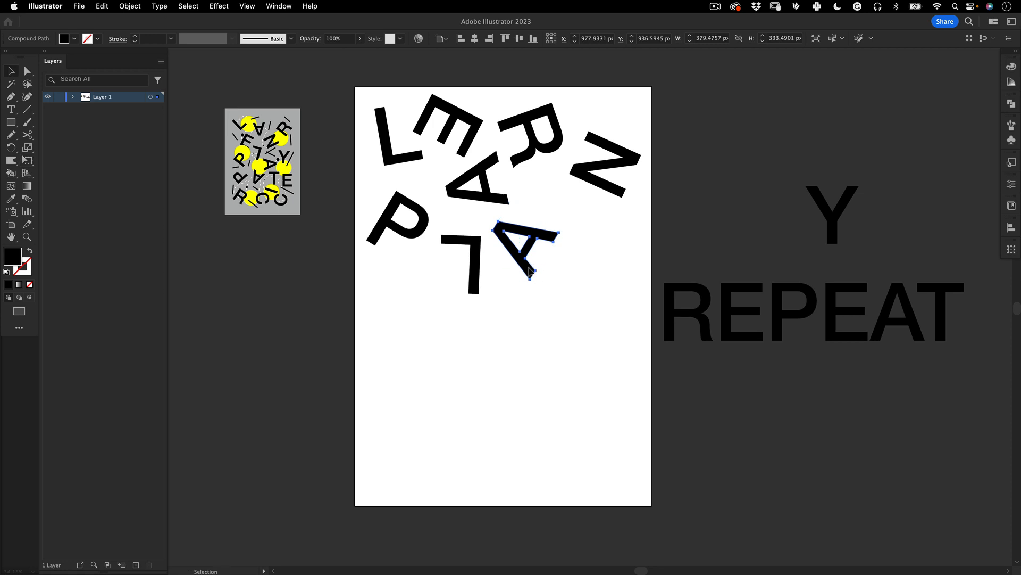
pyautogui.moveTo(529, 271); pyautogui.dragTo(524, 264)
pyautogui.moveTo(833, 223); pyautogui.dragTo(588, 227)
pyautogui.moveTo(620, 285); pyautogui.dragTo(592, 297)
# - Move the R of "REPEAT" below the P of "PLAY" and rotate it clockwise toward its side
pyautogui.moveTo(708, 319); pyautogui.dragTo(421, 304)
pyautogui.press('e')
pyautogui.moveTo(467, 335); pyautogui.dragTo(399, 372)
pyautogui.press('v')
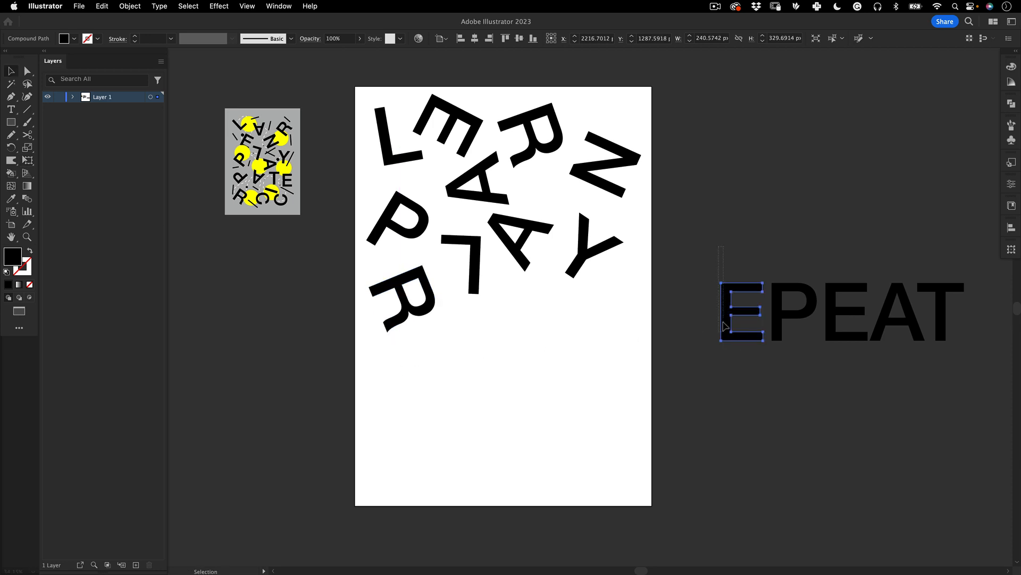
# - Move the first E of "REPEAT" below its R and rotate it so its arms face down
pyautogui.moveTo(726, 327); pyautogui.dragTo(409, 375)
pyautogui.press('e')
pyautogui.moveTo(477, 371); pyautogui.dragTo(427, 422)
pyautogui.press('v')
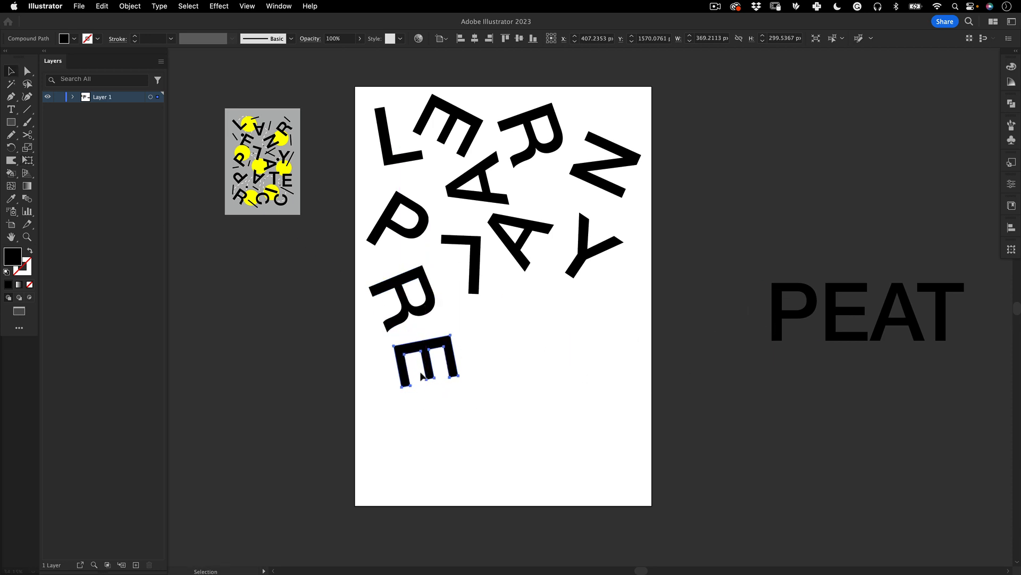
pyautogui.moveTo(422, 376); pyautogui.dragTo(400, 382)
pyautogui.click(435, 387)
# - Move the P of "REPEAT" onto the lower artboard and rotate the E so its arms face up
pyautogui.moveTo(798, 335); pyautogui.dragTo(495, 445)
pyautogui.click(404, 367)
pyautogui.press('e')
pyautogui.moveTo(478, 372); pyautogui.dragTo(293, 355)
pyautogui.press('v')
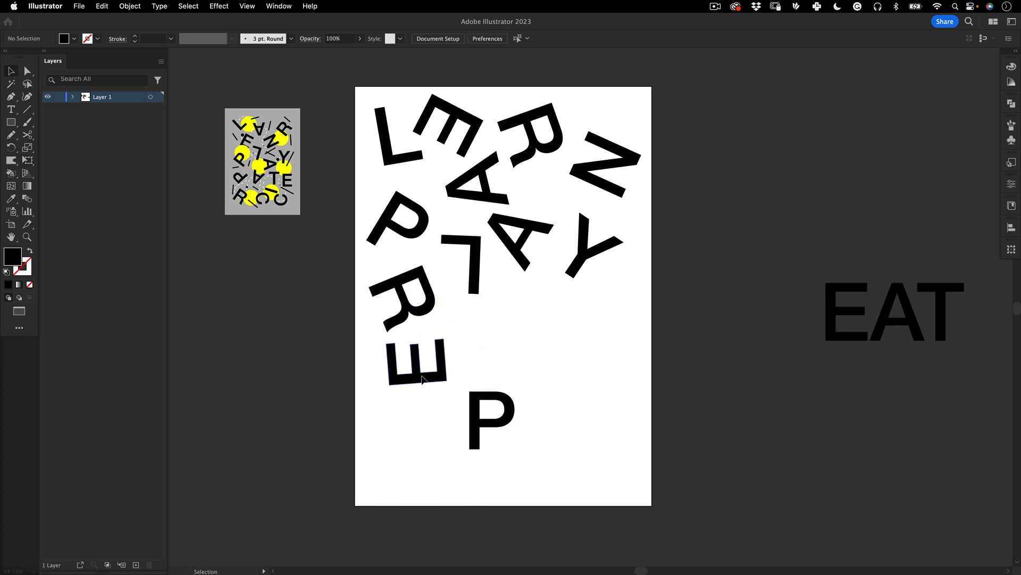
# - Shift the first E of "REPEAT" left and down, and bring the P up to its right
pyautogui.moveTo(426, 378); pyautogui.dragTo(414, 376)
pyautogui.moveTo(498, 428); pyautogui.dragTo(482, 372)
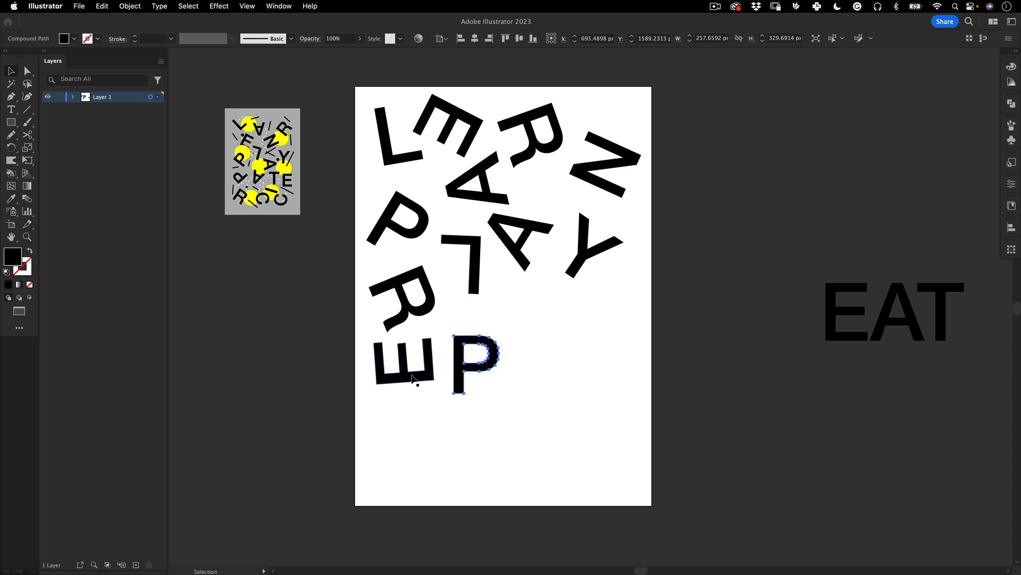
pyautogui.moveTo(415, 380); pyautogui.dragTo(419, 412)
pyautogui.click(538, 360)
# - Try swapping the upside-down L of "PLAY" with the upright P of "REPEAT", and undo the moves
pyautogui.moveTo(473, 287); pyautogui.dragTo(540, 400)
pyautogui.moveTo(496, 351); pyautogui.dragTo(483, 238)
pyautogui.moveTo(547, 359); pyautogui.dragTo(483, 323)
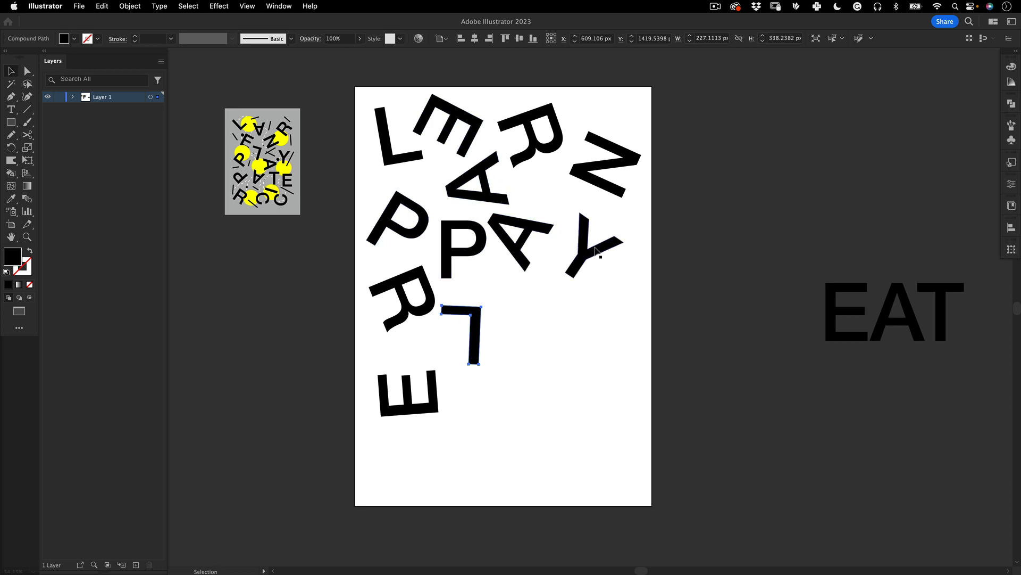
pyautogui.press('super+z')
pyautogui.press('super+z')
pyautogui.press('super+z')
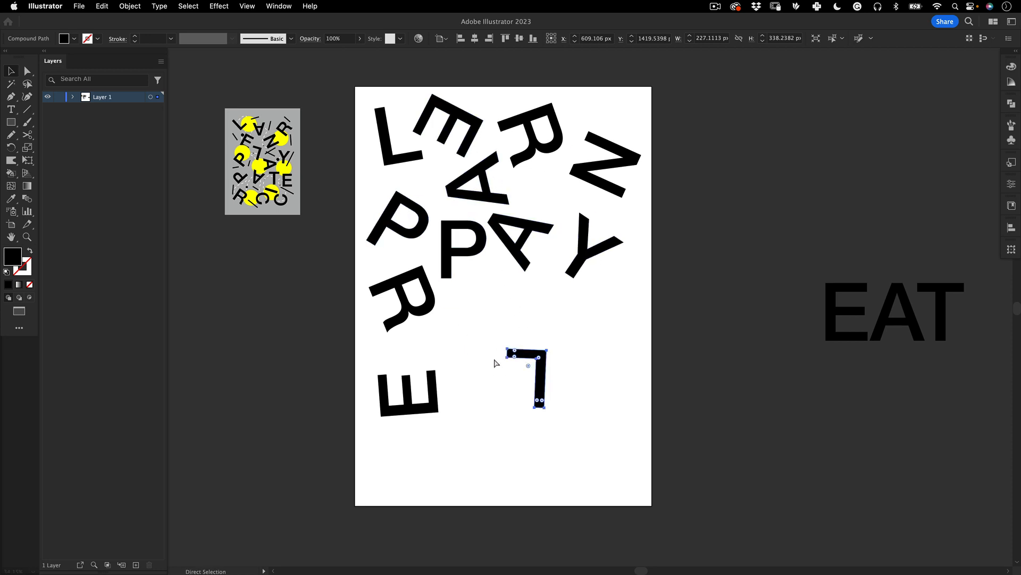
pyautogui.click(504, 323)
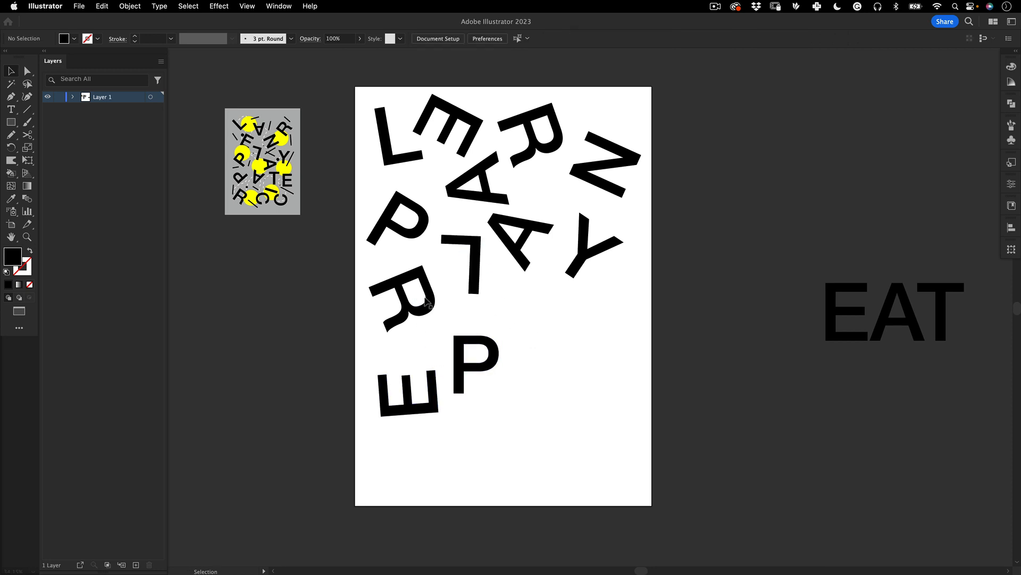
# - Move the R of "REPEAT" slightly down and rotate the P clockwise past its side
pyautogui.moveTo(427, 302); pyautogui.dragTo(429, 319)
pyautogui.click(492, 351)
pyautogui.press('e')
pyautogui.moveTo(525, 360); pyautogui.dragTo(503, 367)
pyautogui.press('v')
# - Move the second E of "REPEAT" below the Y and tilt it slightly counterclockwise
pyautogui.moveTo(848, 309); pyautogui.dragTo(532, 320)
pyautogui.press('e')
pyautogui.moveTo(567, 340)
pyautogui.mouseDown()
pyautogui.moveTo(477, 378)
pyautogui.moveTo(461, 323)
pyautogui.moveTo(574, 346)
pyautogui.moveTo(472, 277)
pyautogui.moveTo(567, 351)
pyautogui.mouseUp()
pyautogui.press('v')
# - Move the A of "REPEAT" onto the lower artboard, tilt it clockwise, and place it just below the P
pyautogui.moveTo(915, 330); pyautogui.dragTo(576, 469)
pyautogui.press('e')
pyautogui.press('v')
pyautogui.moveTo(556, 425); pyautogui.dragTo(528, 427)
pyautogui.click(795, 345)
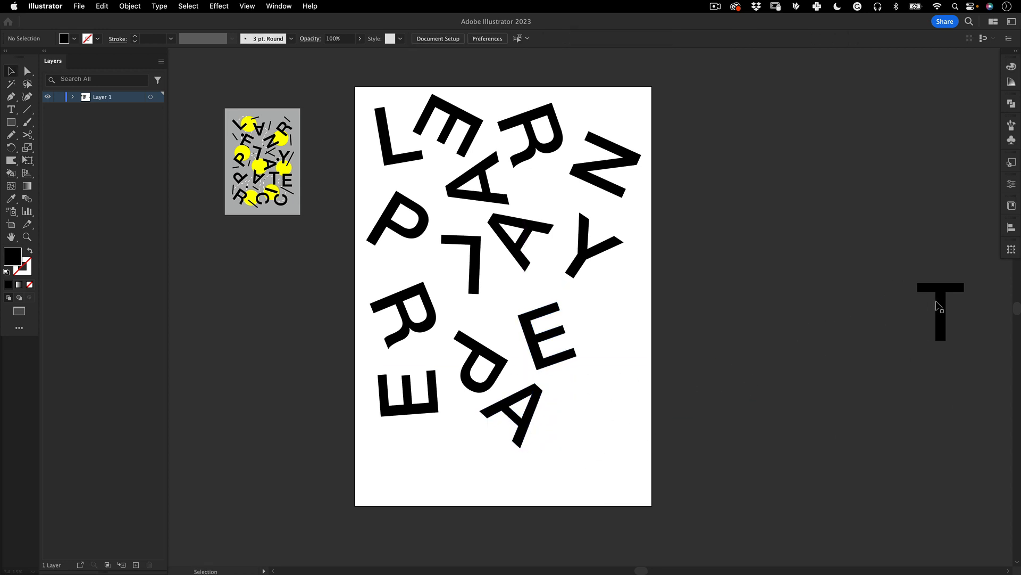
# - Move the T of "REPEAT" onto the artboard, rotate it counterclockwise onto its side, and place it beside the lower A
pyautogui.moveTo(936, 302); pyautogui.dragTo(577, 435)
pyautogui.press('e')
pyautogui.moveTo(629, 467); pyautogui.dragTo(614, 334)
pyautogui.press('v')
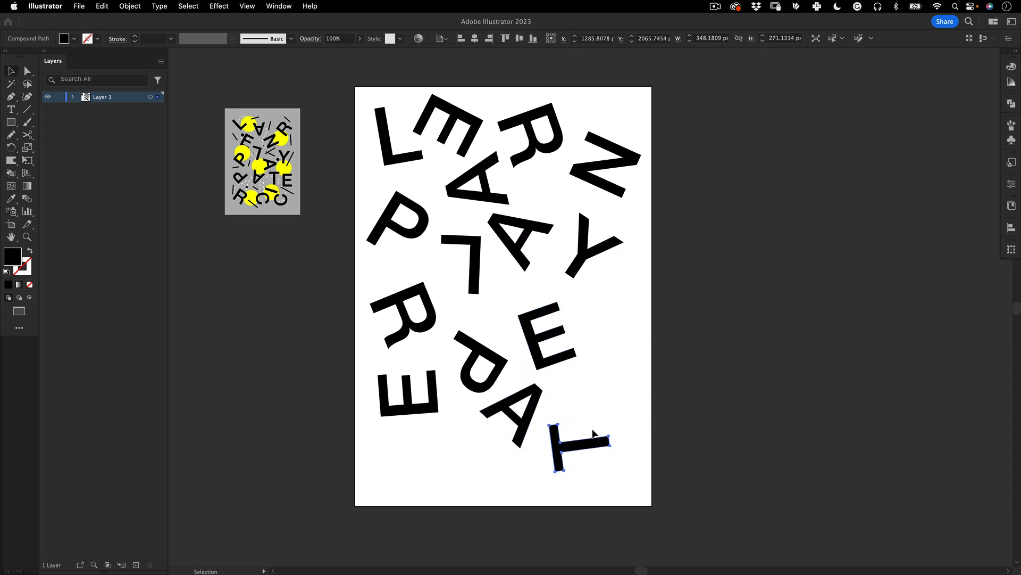
pyautogui.moveTo(594, 433); pyautogui.dragTo(594, 419)
# - Move the first E of "REPEAT" closer to the artboard's lower edge and shift all the letters slightly down
pyautogui.moveTo(431, 393); pyautogui.dragTo(392, 448)
pyautogui.moveTo(512, 252); pyautogui.dragTo(516, 265)
pyautogui.click(560, 309)
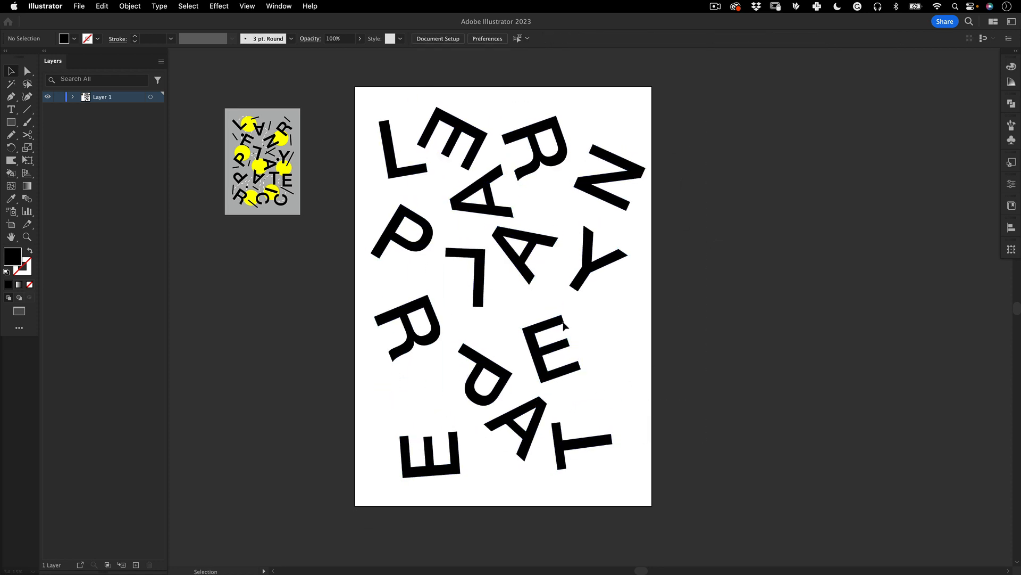
# - Reposition the R, P and first E of "REPEAT" toward the artboard's left side to even out their spacing
pyautogui.moveTo(433, 334); pyautogui.dragTo(421, 354)
pyautogui.moveTo(483, 365); pyautogui.dragTo(467, 349)
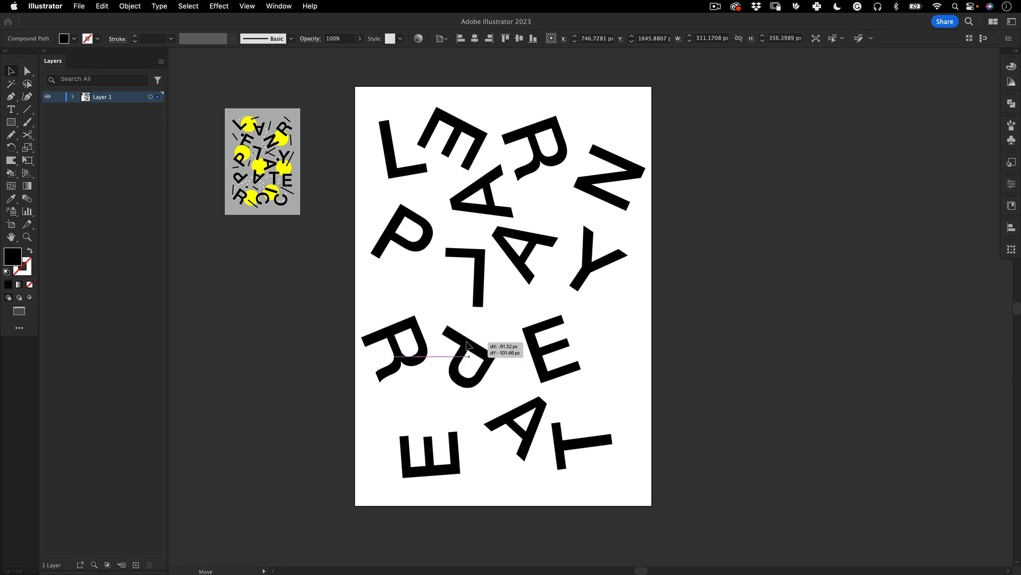
pyautogui.moveTo(436, 455); pyautogui.dragTo(411, 438)
pyautogui.moveTo(477, 378); pyautogui.dragTo(475, 393)
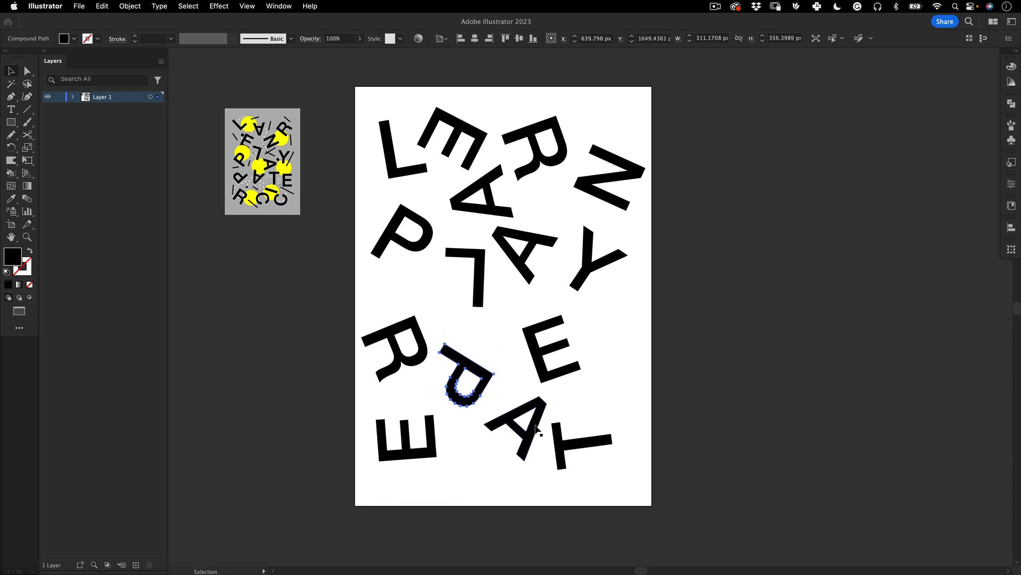
# - Spread out the A, T, second E and P of "REPEAT" across the lower artboard, moving the T and E toward the right edge
pyautogui.moveTo(533, 429); pyautogui.dragTo(512, 452)
pyautogui.moveTo(579, 446); pyautogui.dragTo(599, 454)
pyautogui.moveTo(551, 378); pyautogui.dragTo(599, 391)
pyautogui.moveTo(477, 379); pyautogui.dragTo(518, 379)
# - Nudge the A of "PLAY", then move the L closer to its P and rotate it to a diagonal tilt
pyautogui.moveTo(524, 254); pyautogui.dragTo(535, 267)
pyautogui.moveTo(470, 295); pyautogui.dragTo(445, 325)
pyautogui.press('r')
pyautogui.moveTo(501, 315); pyautogui.dragTo(498, 285)
pyautogui.press('v')
pyautogui.moveTo(458, 319); pyautogui.dragTo(458, 301)
# - Move the A of "PLAY" left toward the L and rotate it slightly counterclockwise
pyautogui.moveTo(536, 290); pyautogui.dragTo(491, 294)
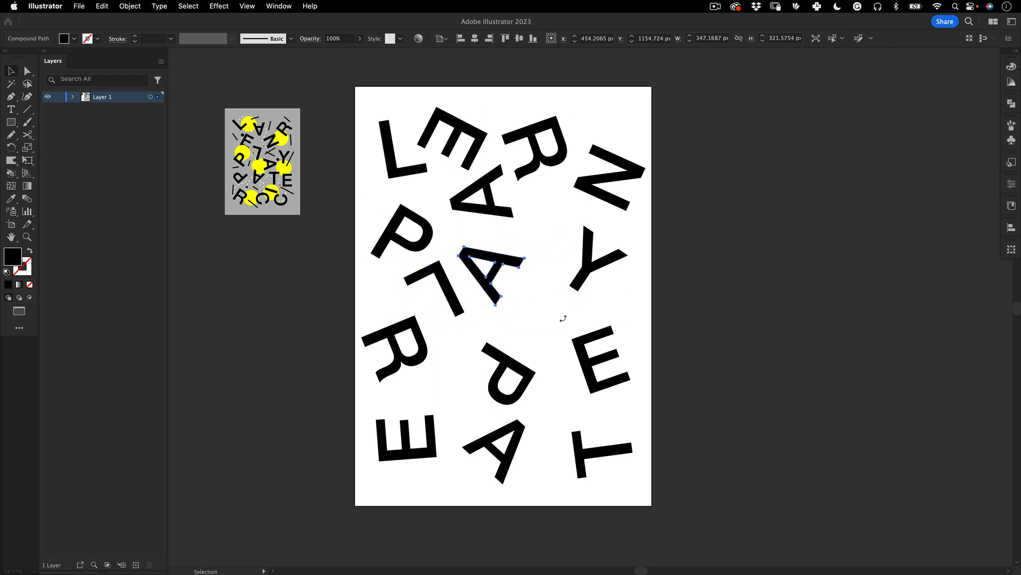
pyautogui.press('e')
pyautogui.moveTo(559, 319); pyautogui.dragTo(551, 295)
pyautogui.press('v')
pyautogui.press('e')
pyautogui.moveTo(522, 248); pyautogui.dragTo(552, 233)
pyautogui.press('v')
pyautogui.moveTo(492, 283); pyautogui.dragTo(512, 273)
pyautogui.click(557, 326)
pyautogui.press('a')
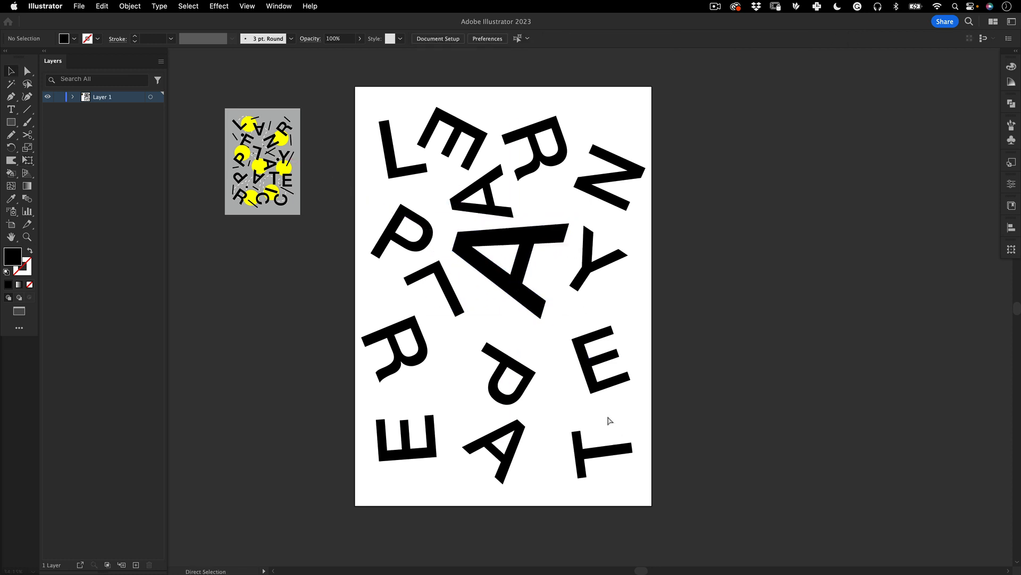
pyautogui.press('super+z')
pyautogui.press('super+z')
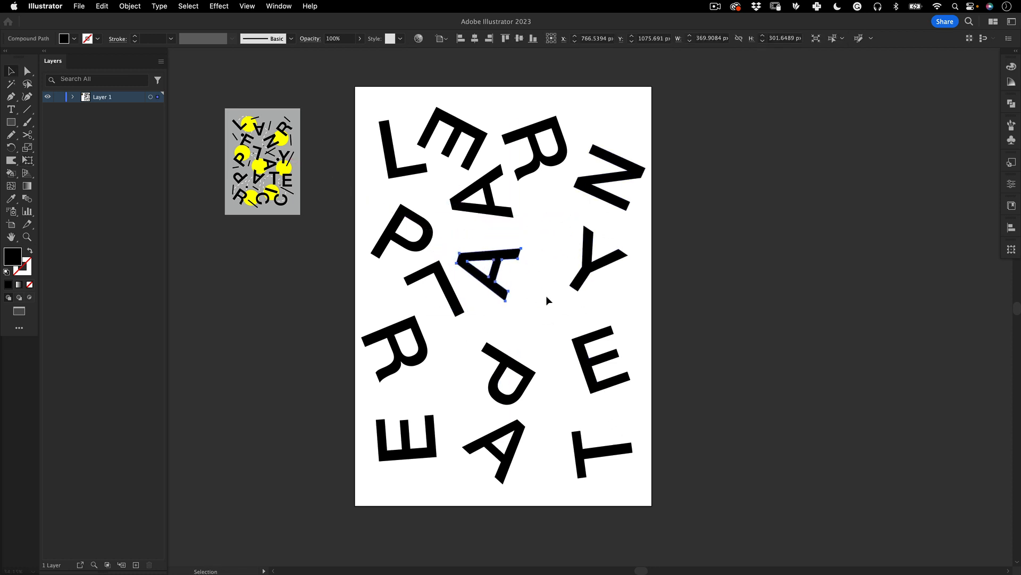
# - Move the A of "PLAY" right to the artboard's centre, rotate the Y the other way, and shift it slightly right
pyautogui.click(546, 296)
pyautogui.moveTo(496, 271); pyautogui.dragTo(523, 266)
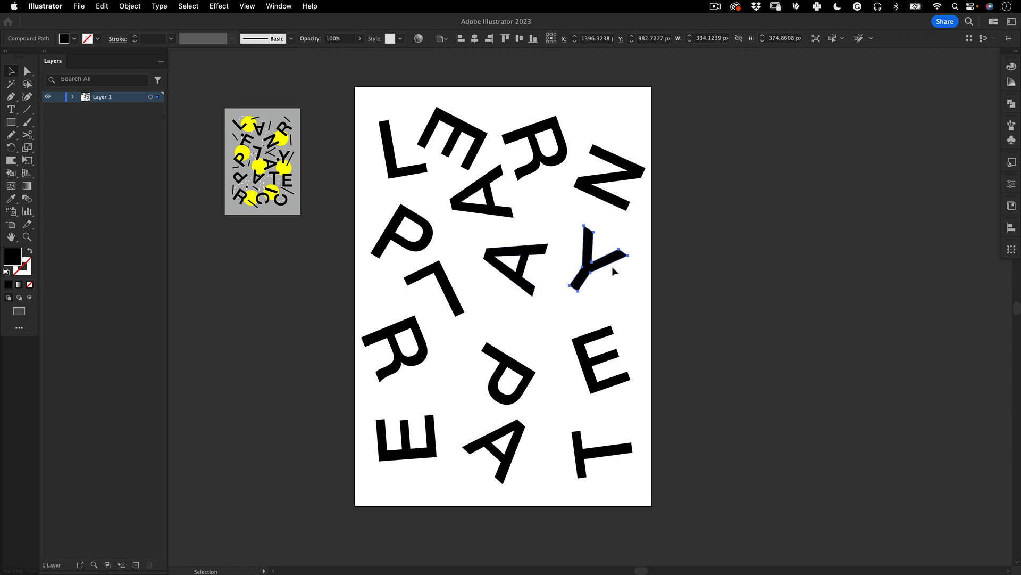
pyautogui.moveTo(634, 303); pyautogui.dragTo(528, 272)
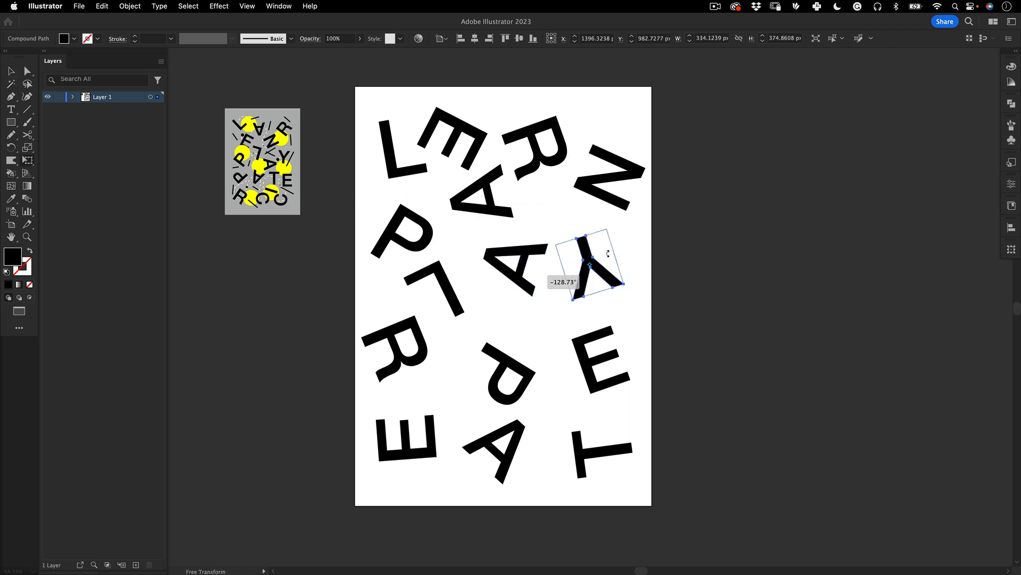
pyautogui.moveTo(606, 265); pyautogui.dragTo(615, 264)
# - Reposition the R and N of "LEARN" near the upper right corner, rotate the N, and turn the A upside down
pyautogui.moveTo(534, 165); pyautogui.dragTo(558, 138)
pyautogui.moveTo(618, 200); pyautogui.dragTo(638, 185)
pyautogui.press('e')
pyautogui.press('v')
pyautogui.press('e')
pyautogui.moveTo(499, 215); pyautogui.dragTo(514, 165)
# - Shift the E of "LEARN" slightly up and left, and adjust the R's position and tilt near the top edge
pyautogui.moveTo(481, 154)
pyautogui.mouseDown()
pyautogui.moveTo(448, 154)
pyautogui.moveTo(464, 146)
pyautogui.mouseUp()
pyautogui.press('e')
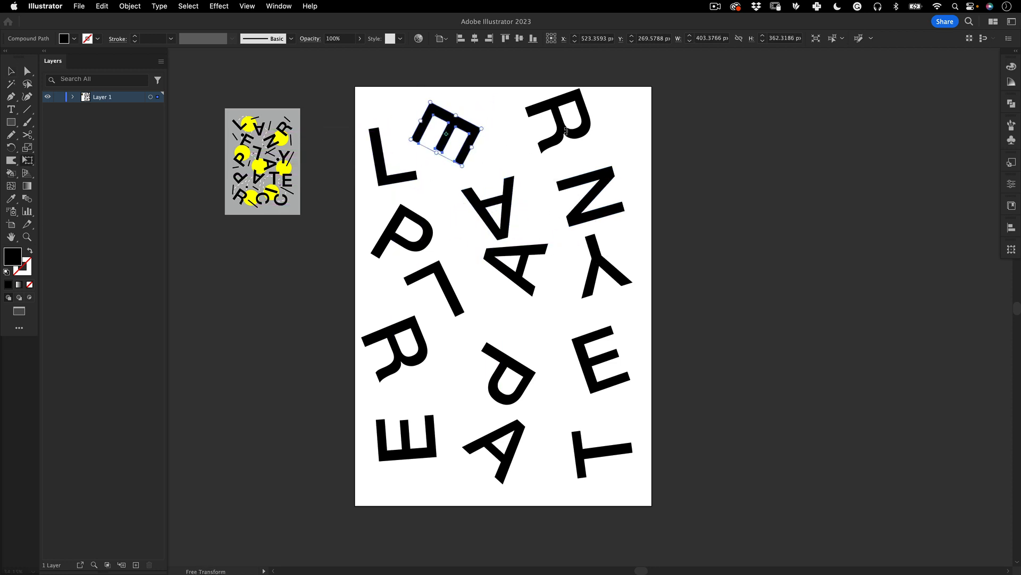
pyautogui.moveTo(540, 132); pyautogui.dragTo(559, 138)
pyautogui.press('v')
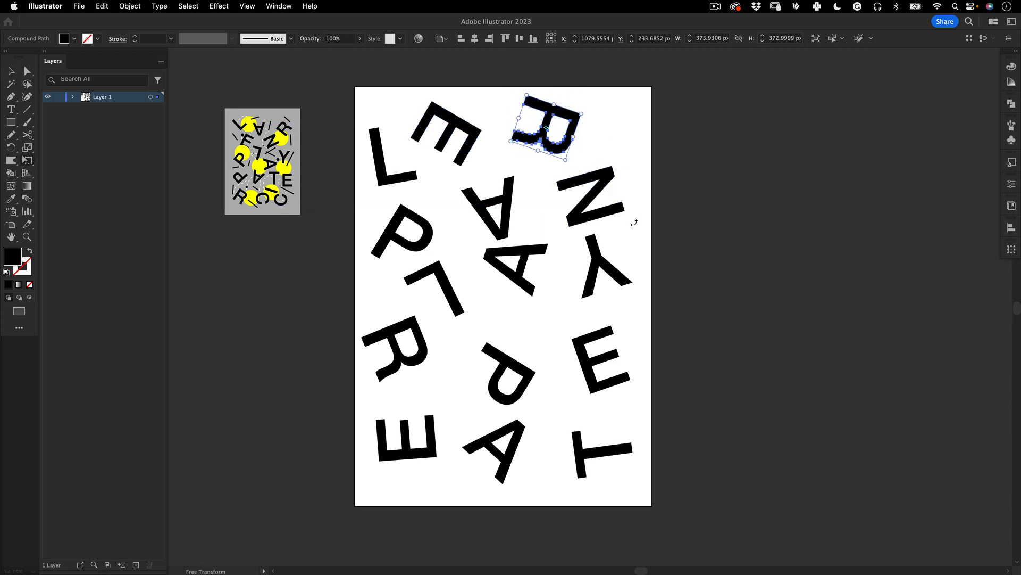
# - Rotate the N of "LEARN" to a diagonal tilt beside the R and move the upside-down A slightly right
pyautogui.click(606, 186)
pyautogui.press('e')
pyautogui.moveTo(641, 228); pyautogui.dragTo(618, 234)
pyautogui.press('v')
pyautogui.moveTo(506, 208); pyautogui.dragTo(523, 200)
pyautogui.click(608, 272)
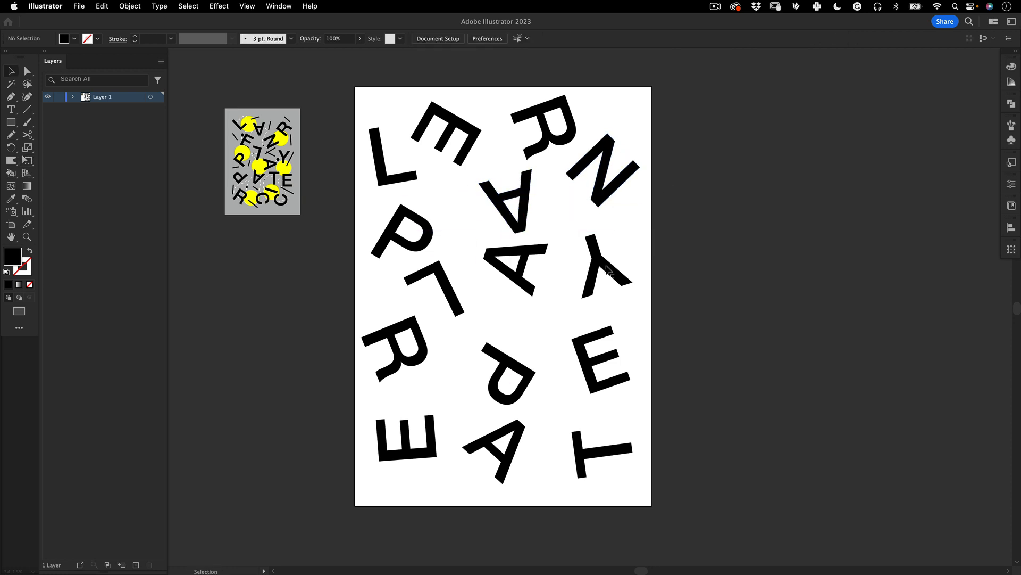
# - Even out the spacing by nudging the A and Y of "PLAY" and the second E, P, A and T of "REPEAT"
pyautogui.moveTo(526, 285); pyautogui.dragTo(534, 302)
pyautogui.moveTo(595, 271); pyautogui.dragTo(599, 271)
pyautogui.moveTo(586, 347); pyautogui.dragTo(593, 334)
pyautogui.moveTo(526, 373); pyautogui.dragTo(527, 367)
pyautogui.moveTo(526, 420); pyautogui.dragTo(531, 426)
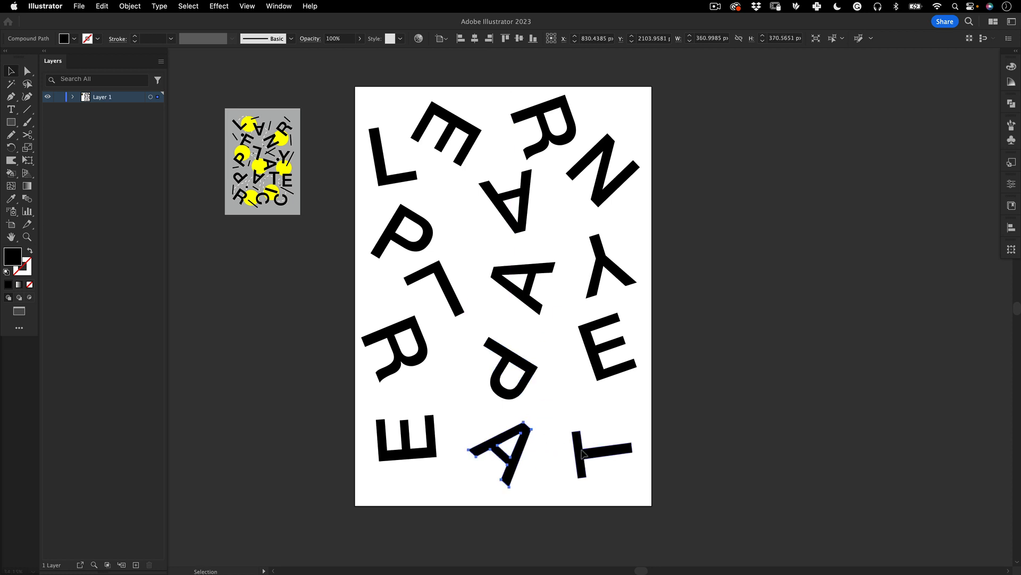
pyautogui.moveTo(601, 449); pyautogui.dragTo(599, 447)
pyautogui.click(648, 379)
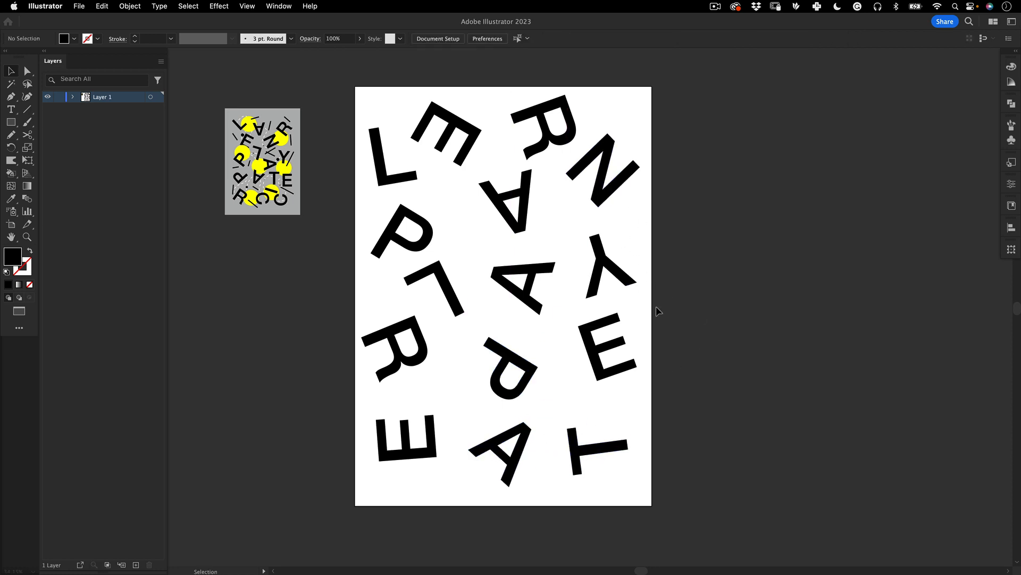
# - Draw a rectangle of about 1708 x 2400 px over the artboard and fill it with a light gray from the Basic RGB swatch library
pyautogui.moveTo(13, 122); pyautogui.dragTo(59, 125)
pyautogui.moveTo(351, 87); pyautogui.dragTo(653, 506)
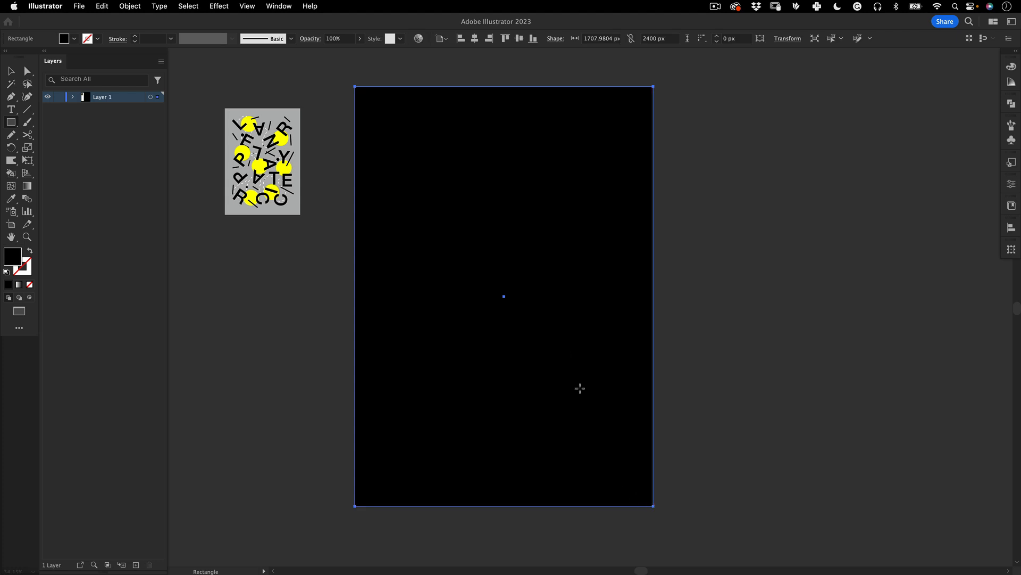
pyautogui.click(285, 7)
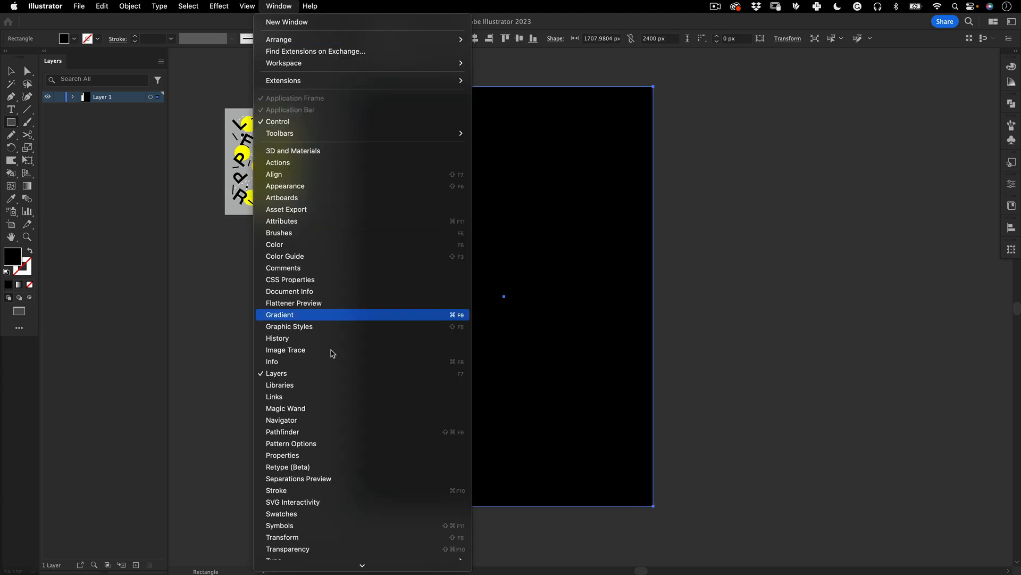
pyautogui.moveTo(391, 514)
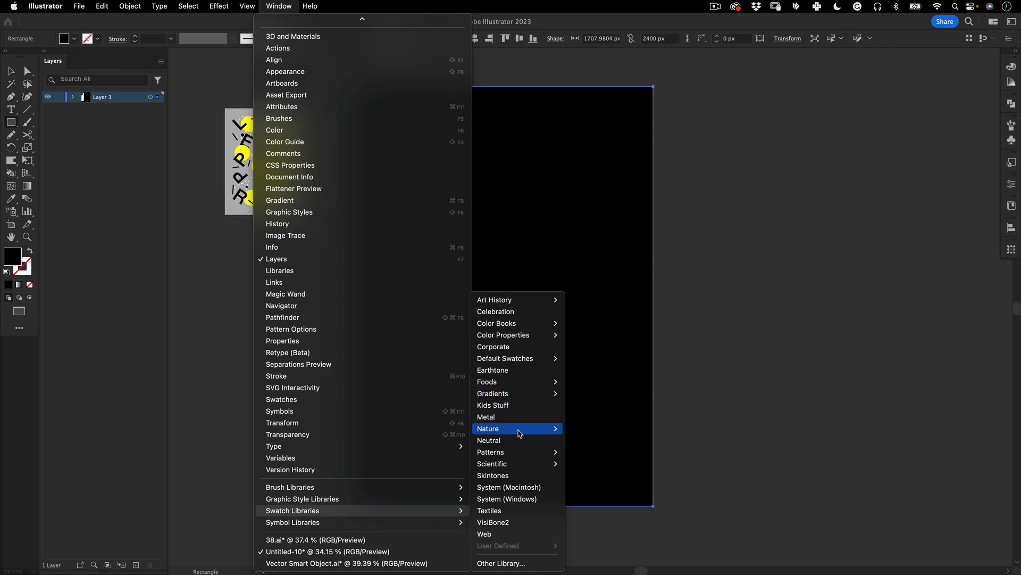
pyautogui.moveTo(521, 458)
pyautogui.moveTo(521, 359)
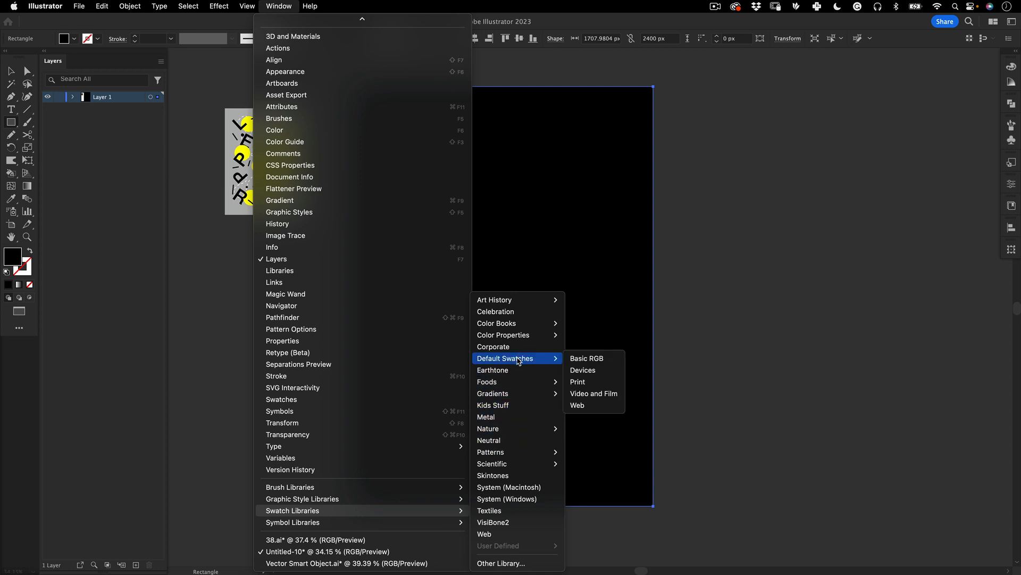
pyautogui.click(583, 358)
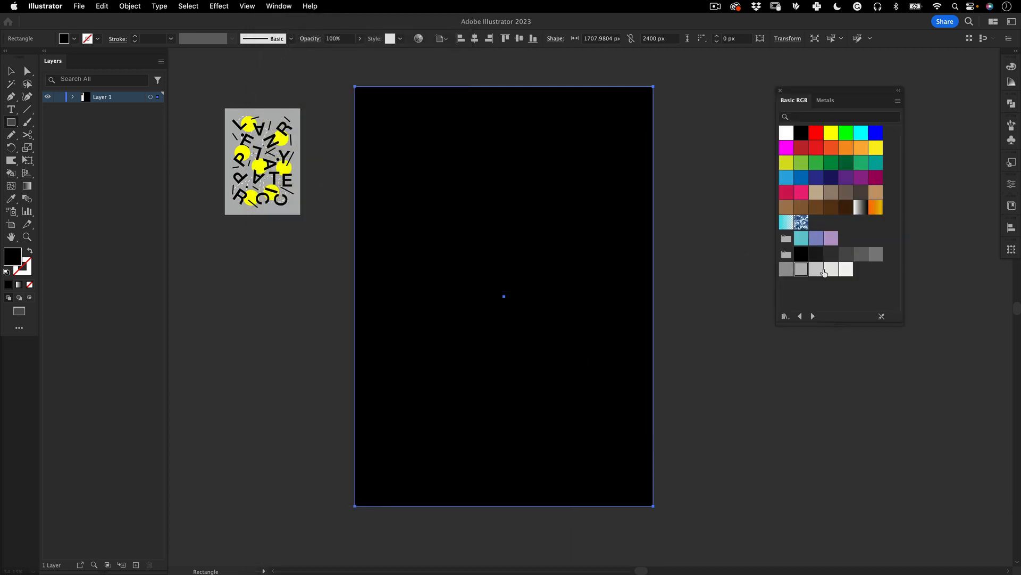
pyautogui.click(794, 270)
# - Send the light gray rectangle behind all the letters of the poster
pyautogui.press('v')
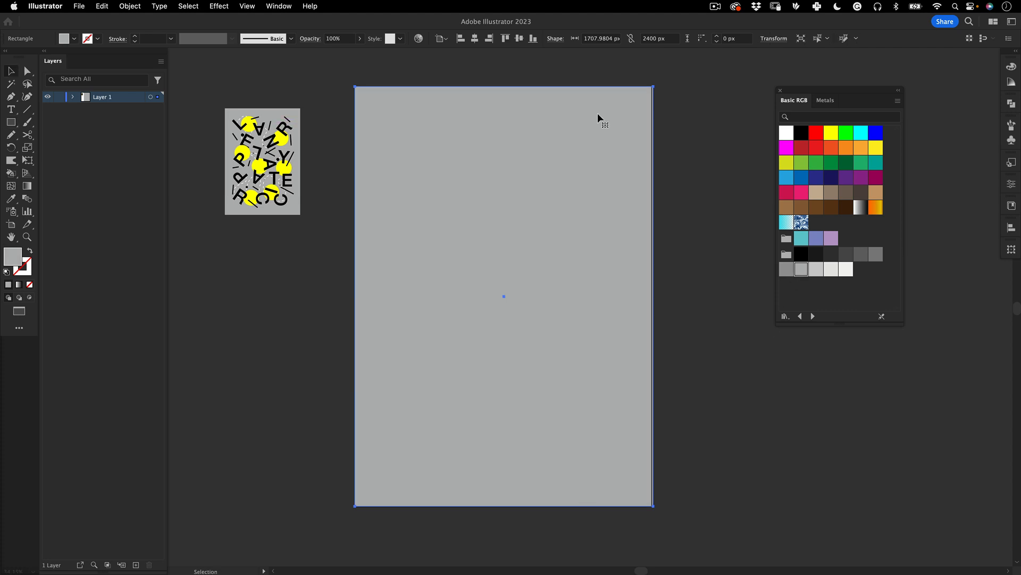
pyautogui.rightClick(599, 117)
pyautogui.moveTo(684, 393)
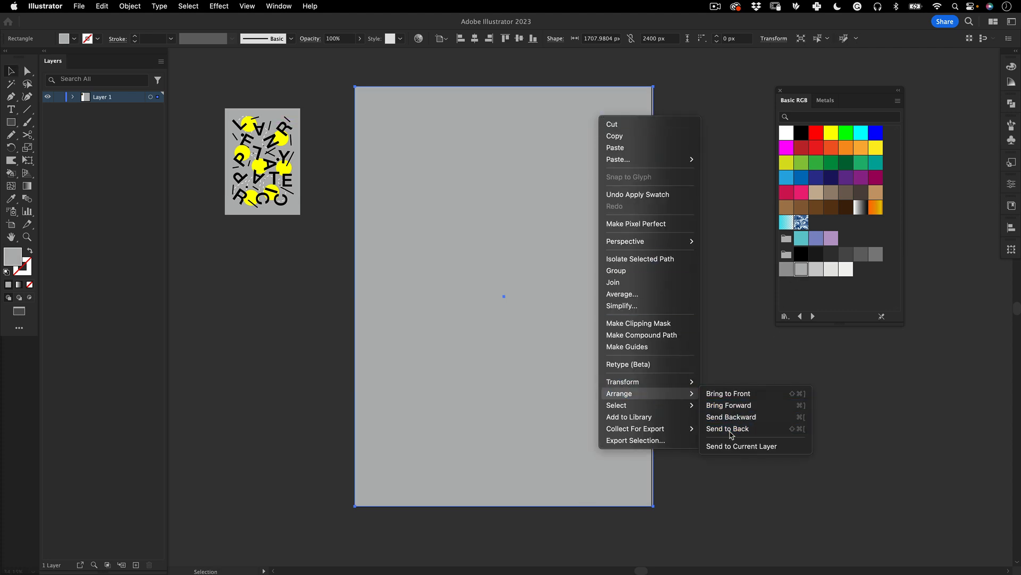
pyautogui.click(724, 417)
pyautogui.click(710, 371)
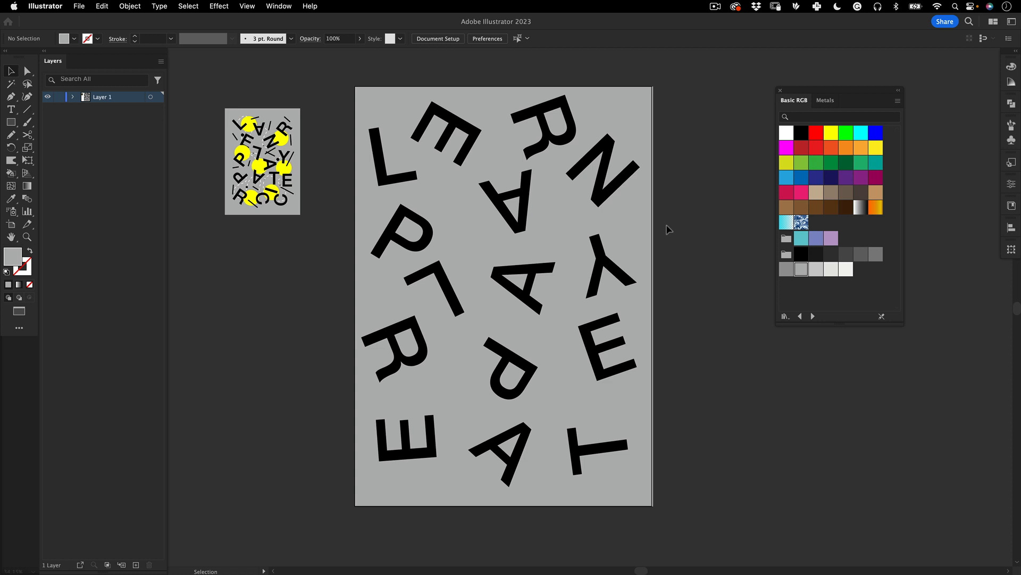
# - Set the gray background rectangle's width to 1700 px and lock it in place
pyautogui.click(650, 111)
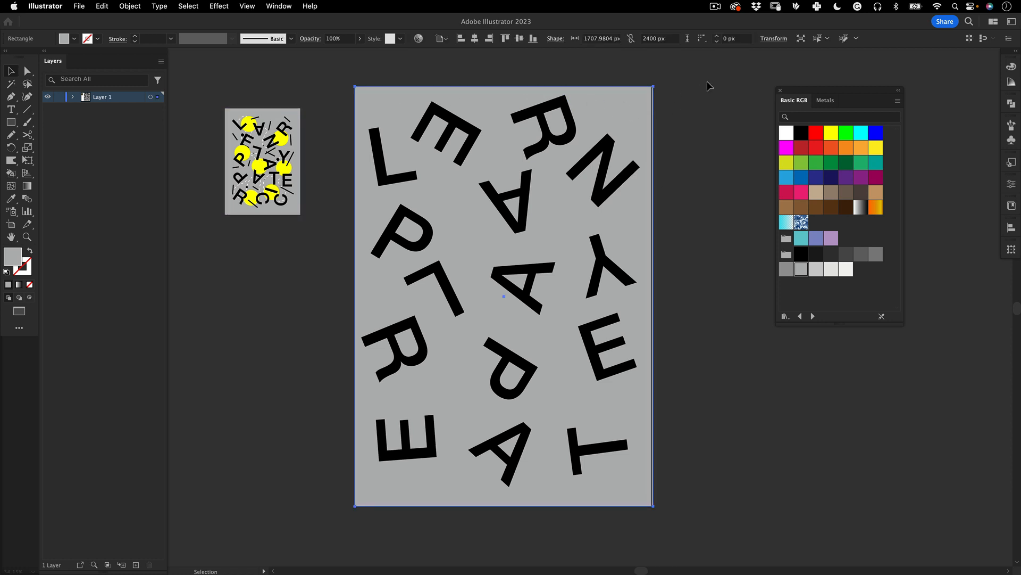
pyautogui.click(605, 39)
pyautogui.write('1700')
pyautogui.press('Tab')
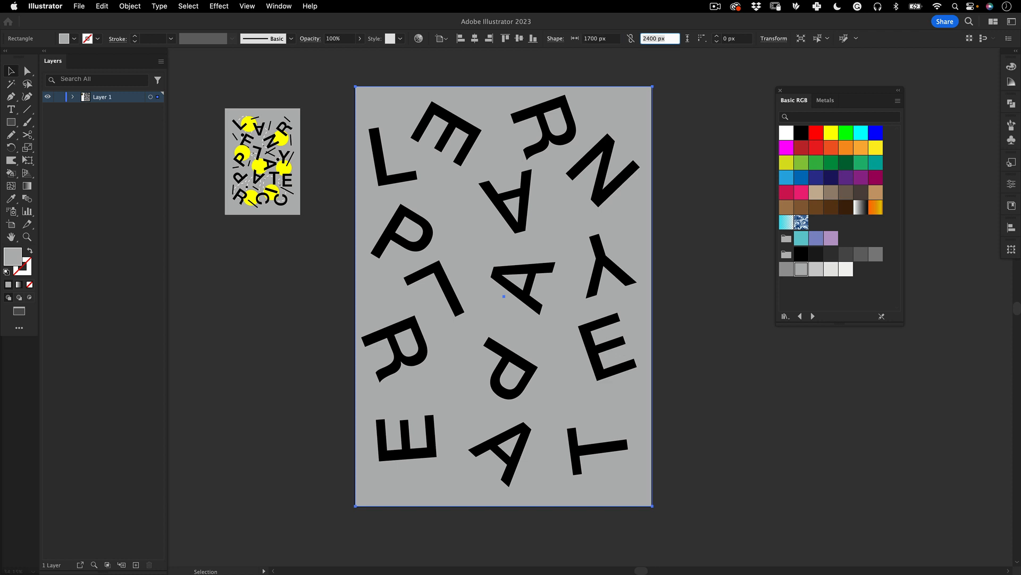
pyautogui.press('Return')
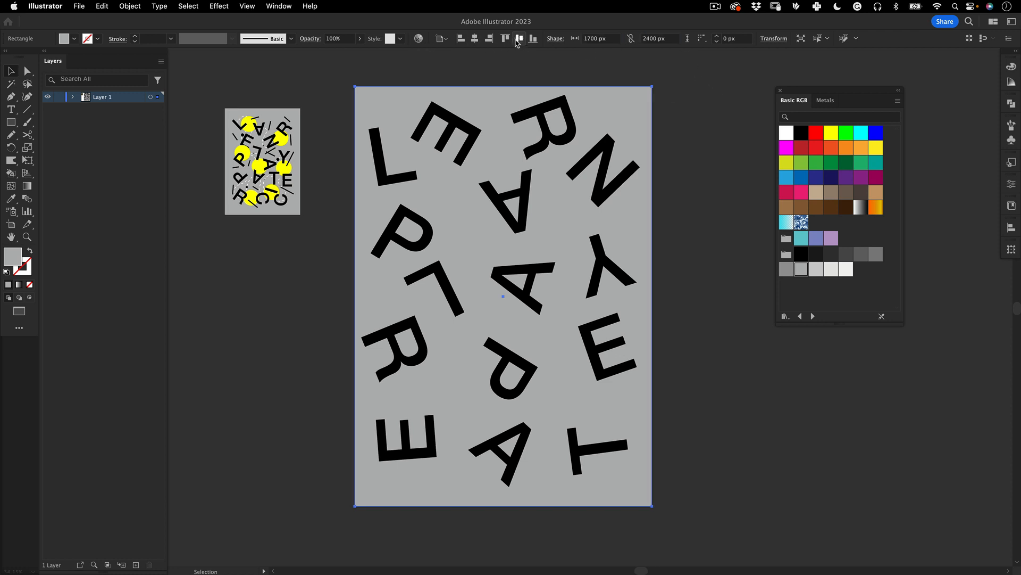
pyautogui.press('a')
pyautogui.press('super+2')
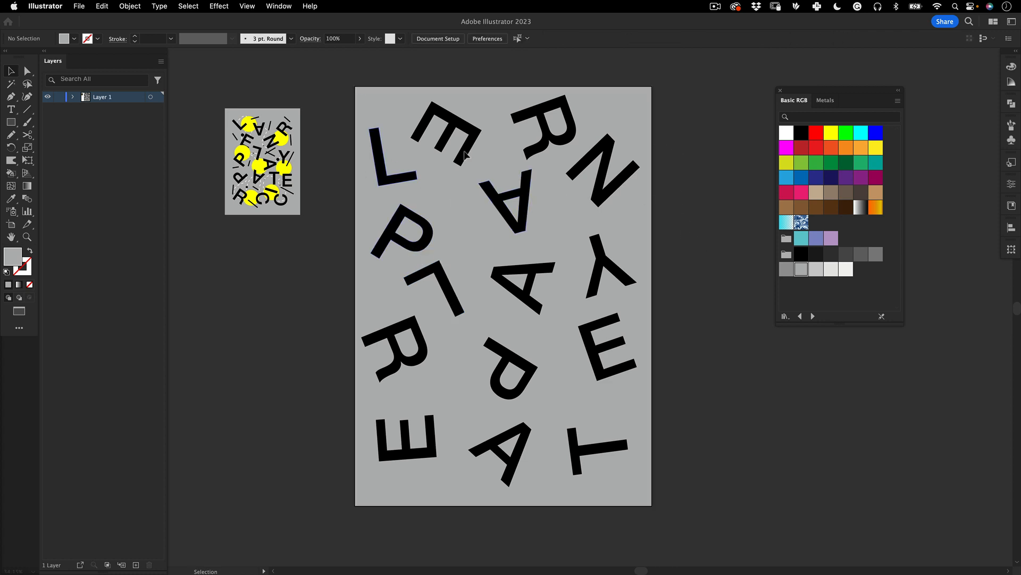
# - Draw a wavy Pencil path about 1217 x 565 px running through the letters L, E, A, R, N in reading order
pyautogui.press('z')
pyautogui.click(13, 135)
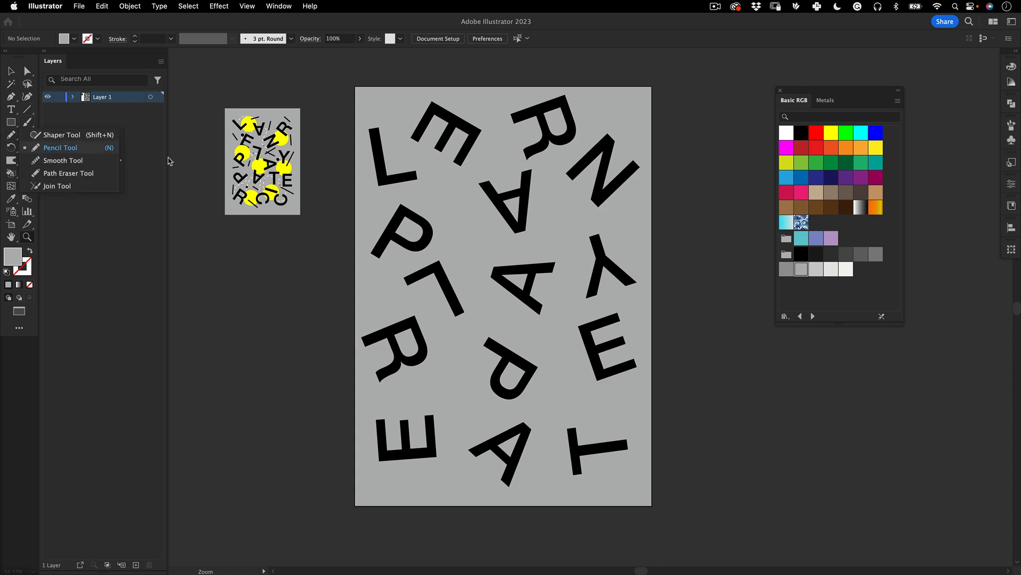
pyautogui.click(48, 149)
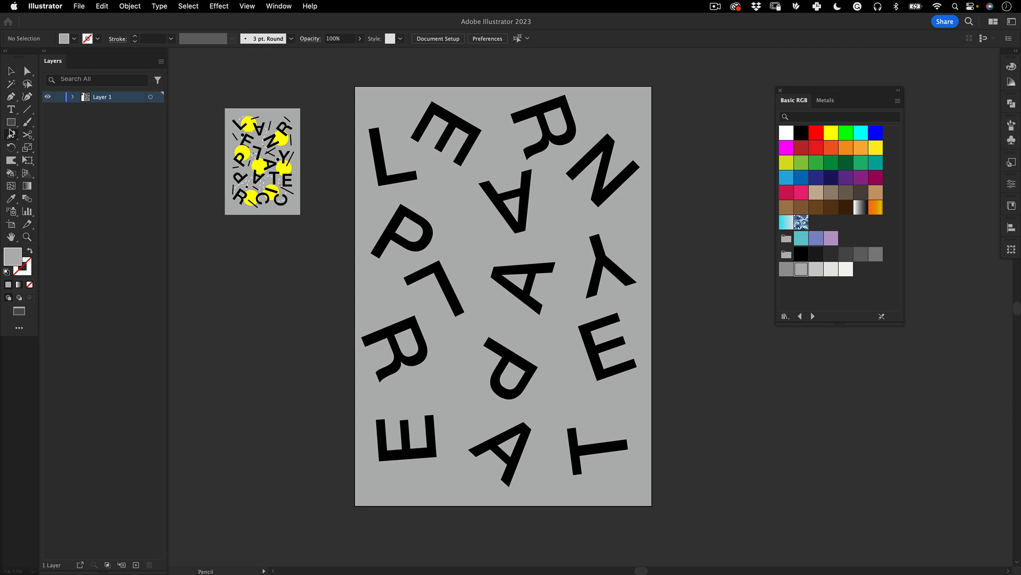
pyautogui.click(11, 133)
pyautogui.click(51, 148)
pyautogui.moveTo(419, 130)
pyautogui.mouseDown()
pyautogui.moveTo(461, 130)
pyautogui.moveTo(467, 150)
pyautogui.mouseUp()
pyautogui.moveTo(505, 206); pyautogui.dragTo(521, 166)
pyautogui.moveTo(591, 154); pyautogui.dragTo(592, 154)
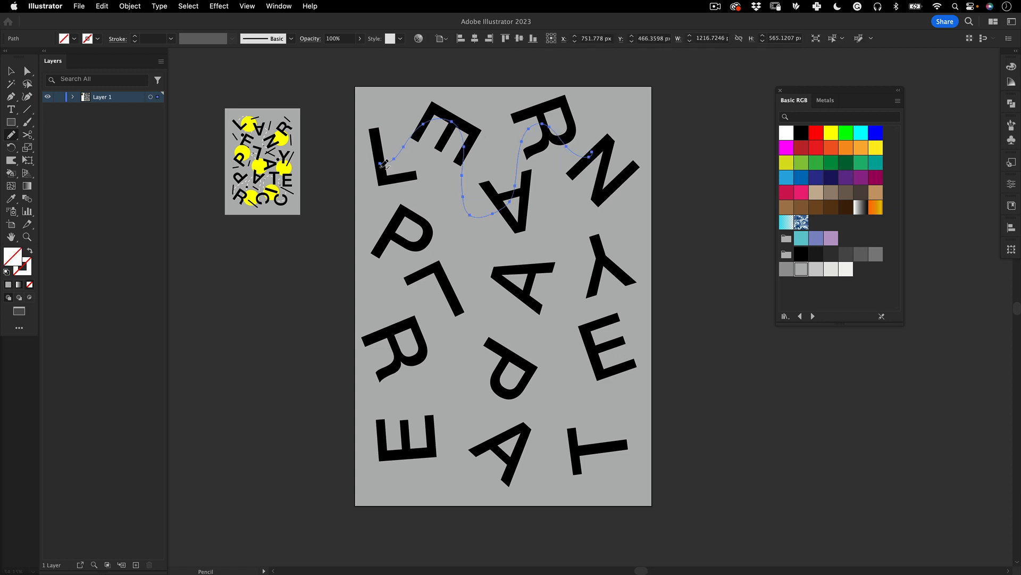
# - Give the wavy path through "LEARN" a white stroke and no fill
pyautogui.click(787, 133)
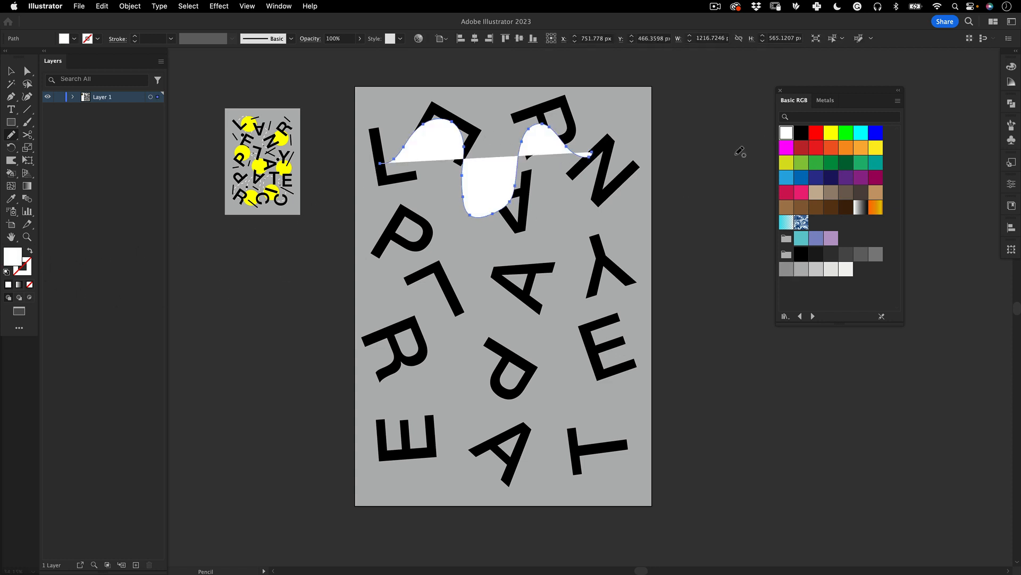
pyautogui.click(30, 252)
pyautogui.press('v')
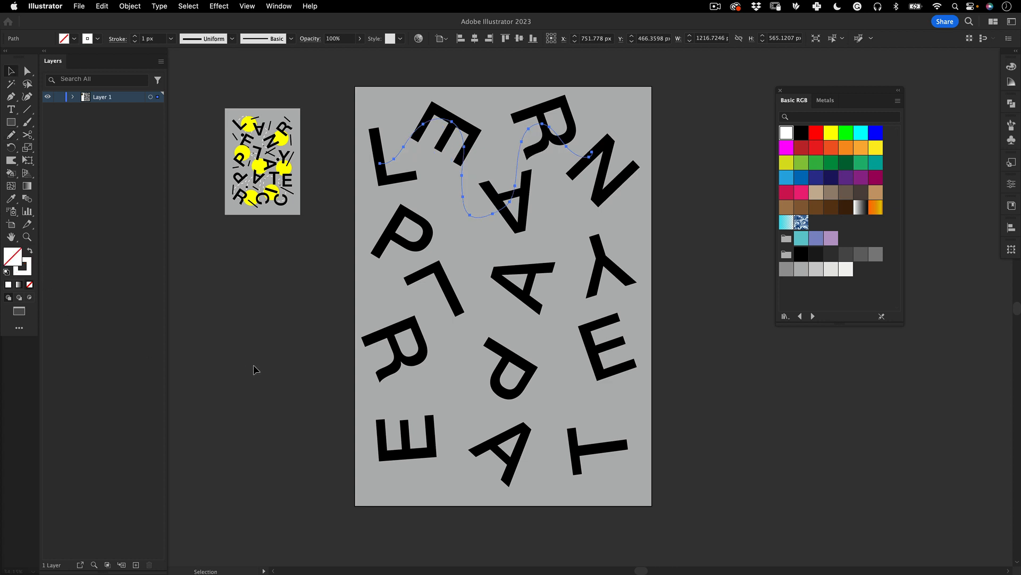
pyautogui.click(276, 365)
# - Nudge the "LEARN" path slightly right and down, and make its stroke a dashed line with 12 px dashes
pyautogui.press('z')
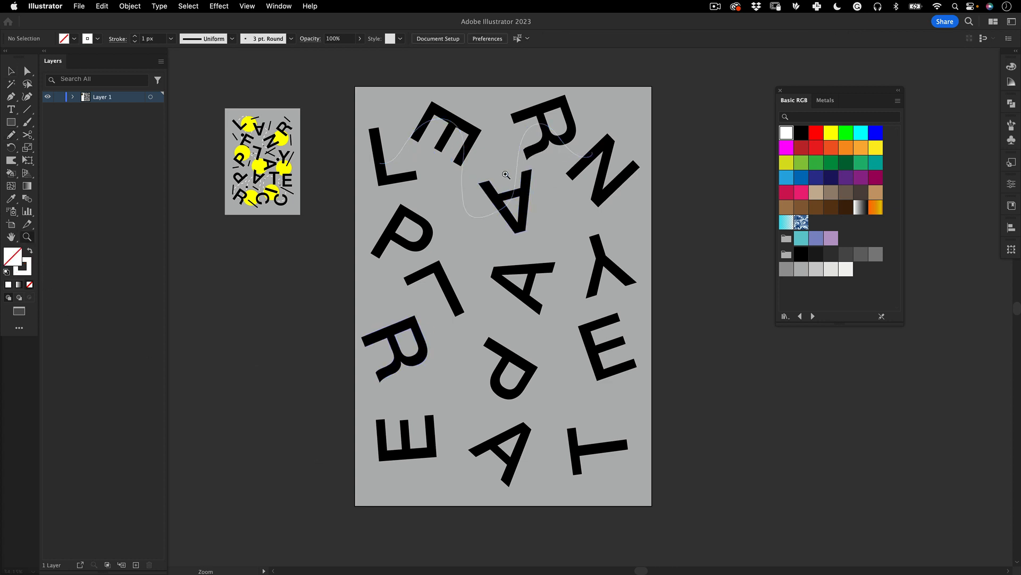
pyautogui.moveTo(507, 179); pyautogui.dragTo(598, 144)
pyautogui.press('v')
pyautogui.moveTo(529, 163)
pyautogui.mouseDown()
pyautogui.moveTo(534, 170)
pyautogui.moveTo(525, 160)
pyautogui.mouseUp()
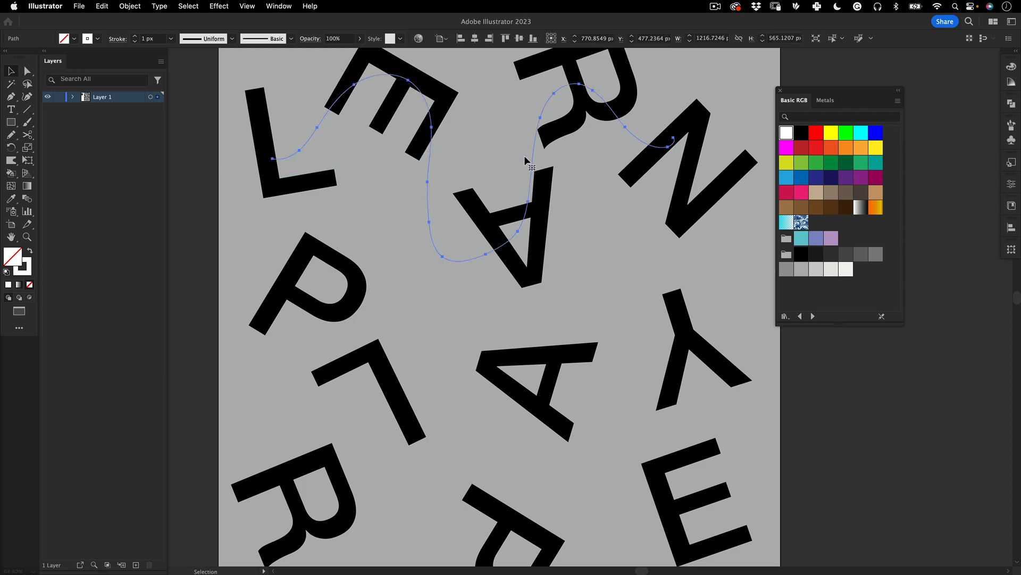
pyautogui.click(113, 40)
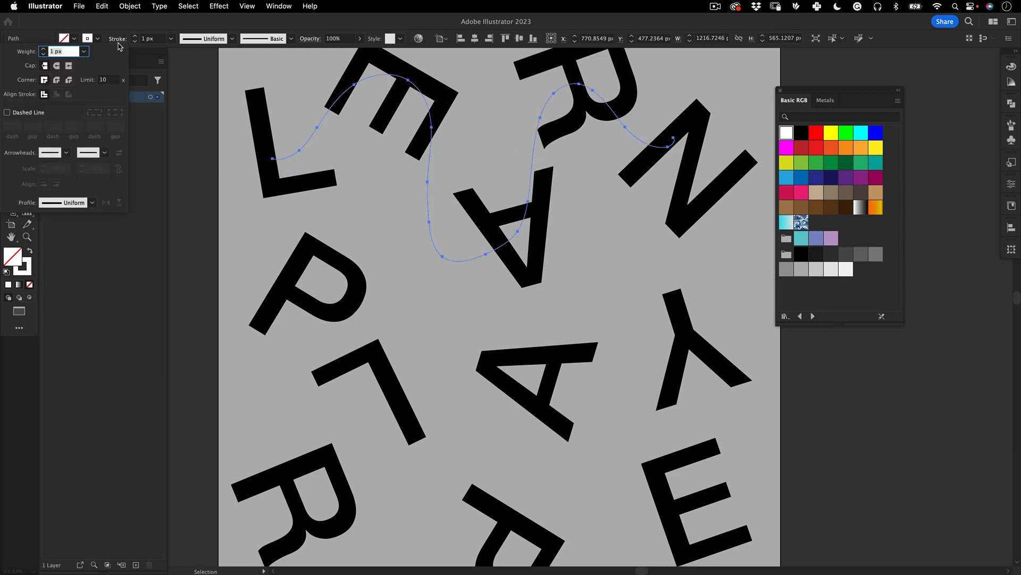
pyautogui.click(22, 116)
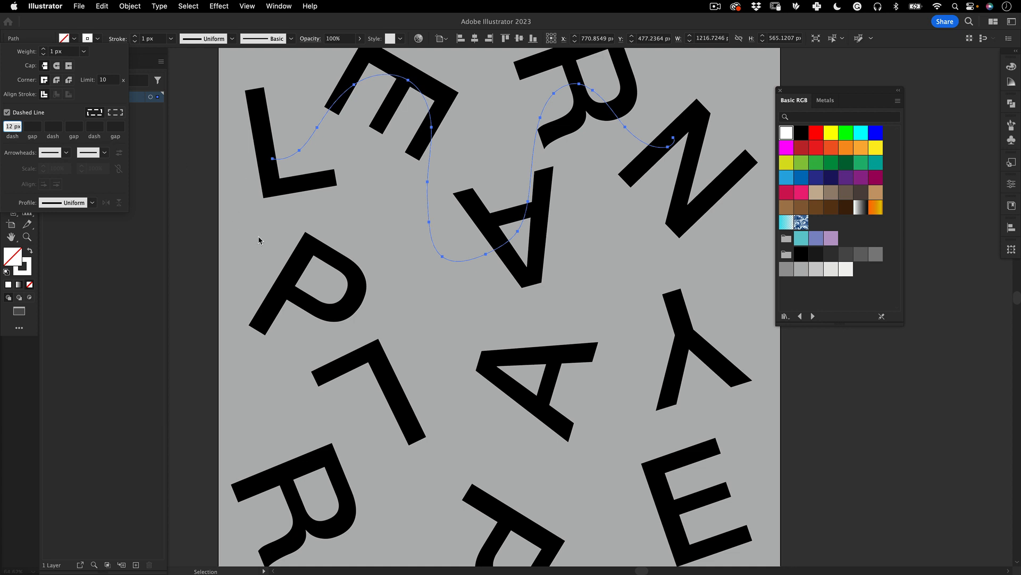
pyautogui.click(115, 39)
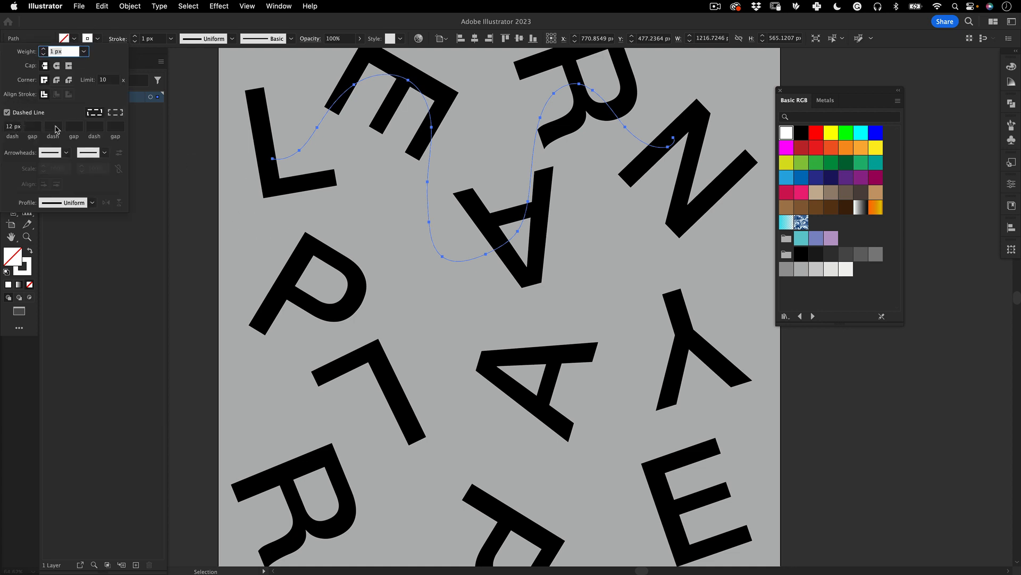
pyautogui.click(204, 232)
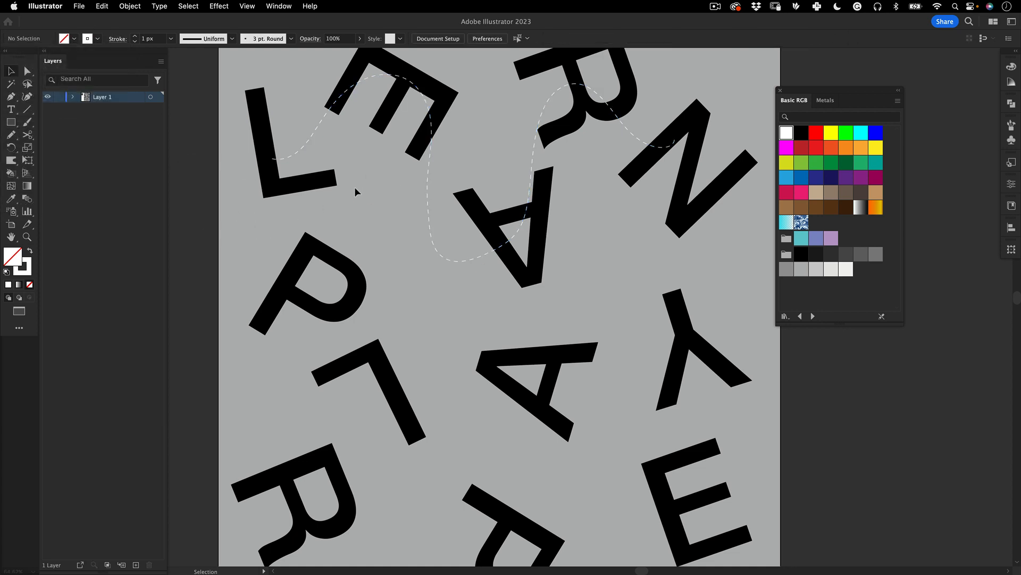
# - Draw a dashed Pencil path about 1000 x 435 px linking P, L, A, Y, with a small loop before the Y
pyautogui.press('z')
pyautogui.moveTo(403, 169)
pyautogui.mouseDown()
pyautogui.moveTo(324, 215)
pyautogui.moveTo(372, 192)
pyautogui.moveTo(470, 210)
pyautogui.moveTo(452, 202)
pyautogui.moveTo(441, 163)
pyautogui.mouseUp()
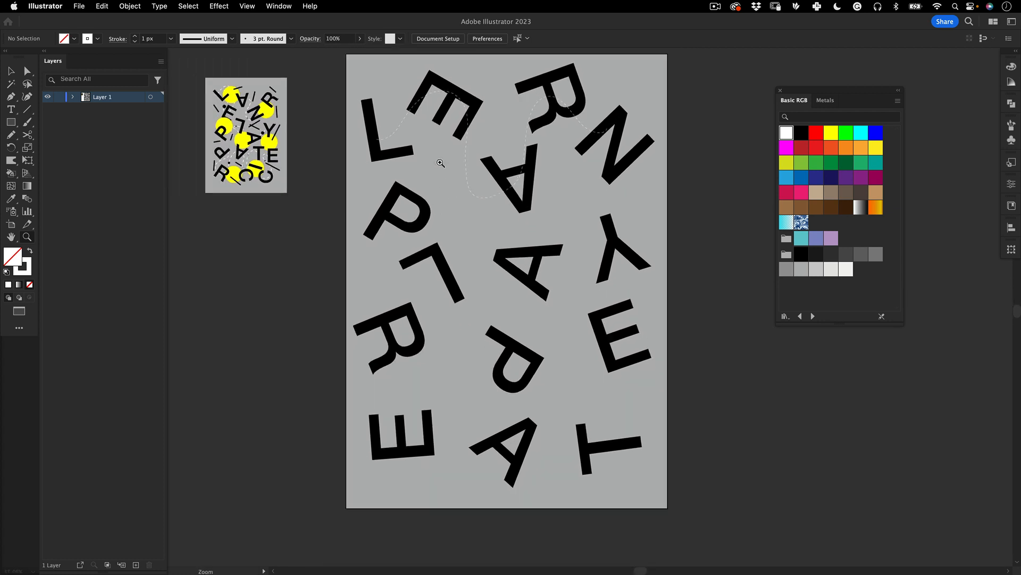
pyautogui.click(11, 135)
pyautogui.moveTo(611, 243); pyautogui.dragTo(610, 242)
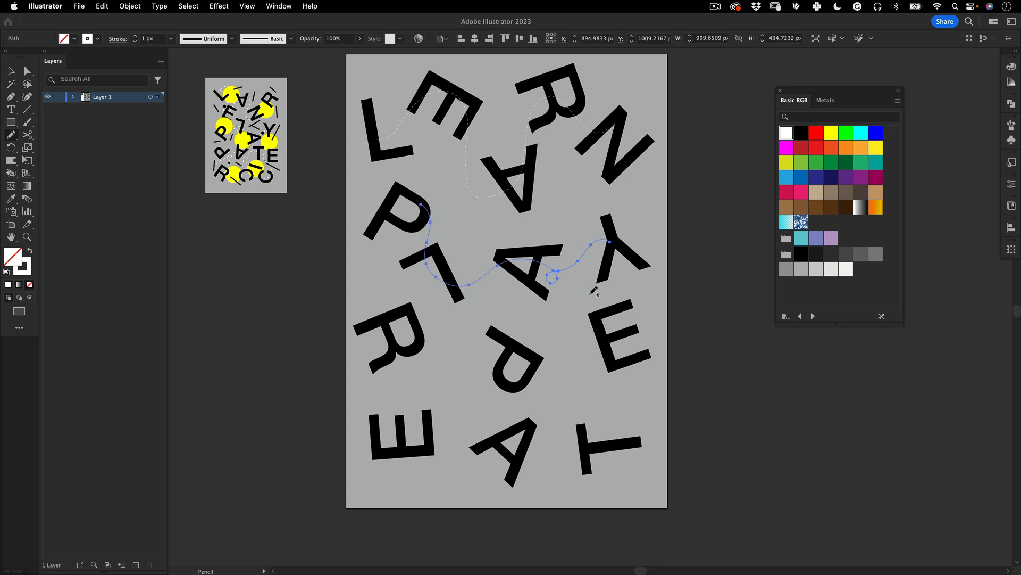
pyautogui.press('v')
pyautogui.click(642, 228)
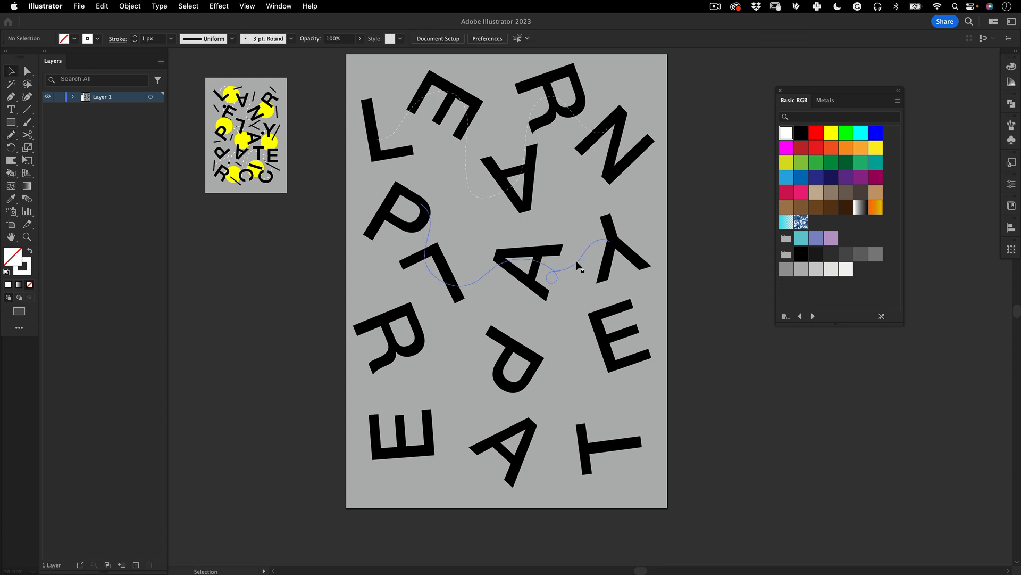
# - Draw a looping dashed Pencil path about 1211 x 761 px linking the letters of "REPEAT" from the R to the T
pyautogui.scroll(-5, 569, 247)
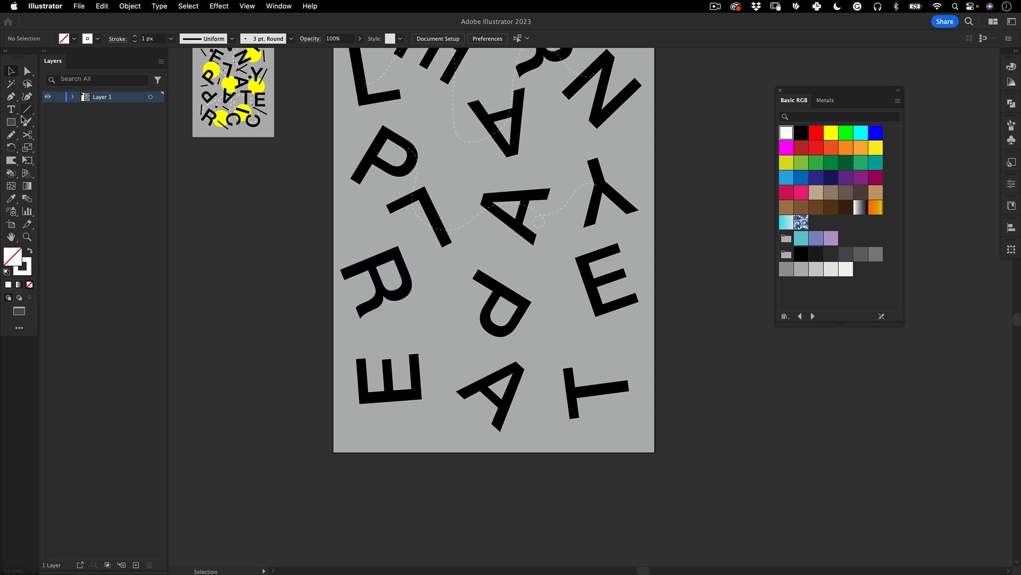
pyautogui.click(11, 135)
pyautogui.moveTo(406, 278); pyautogui.dragTo(402, 331)
pyautogui.moveTo(457, 343); pyautogui.dragTo(505, 301)
pyautogui.moveTo(562, 280)
pyautogui.mouseDown()
pyautogui.moveTo(603, 290)
pyautogui.moveTo(608, 310)
pyautogui.moveTo(589, 322)
pyautogui.moveTo(574, 310)
pyautogui.moveTo(592, 264)
pyautogui.moveTo(570, 255)
pyautogui.moveTo(550, 281)
pyautogui.mouseUp()
pyautogui.moveTo(480, 358)
pyautogui.mouseDown()
pyautogui.moveTo(480, 386)
pyautogui.moveTo(493, 395)
pyautogui.moveTo(571, 394)
pyautogui.mouseUp()
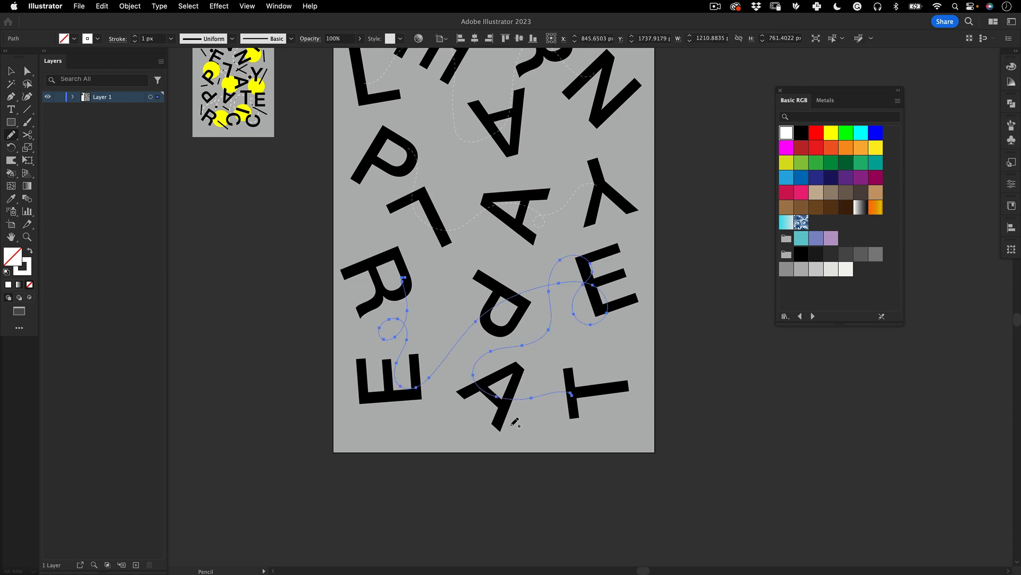
pyautogui.press('v')
pyautogui.click(429, 507)
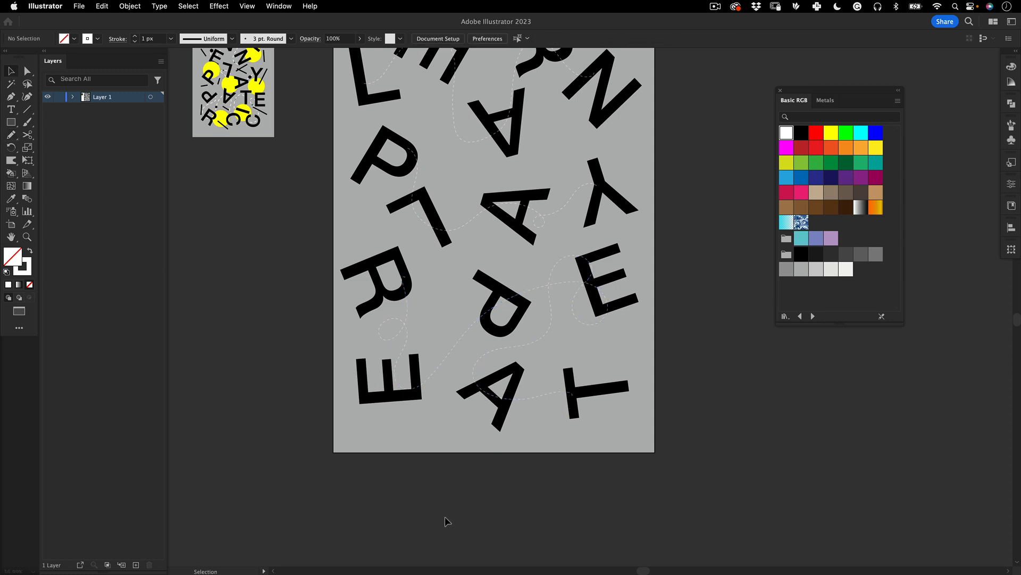
# - Try to send the three dashed paths backward in the stacking order
pyautogui.scroll(5, 372, 193)
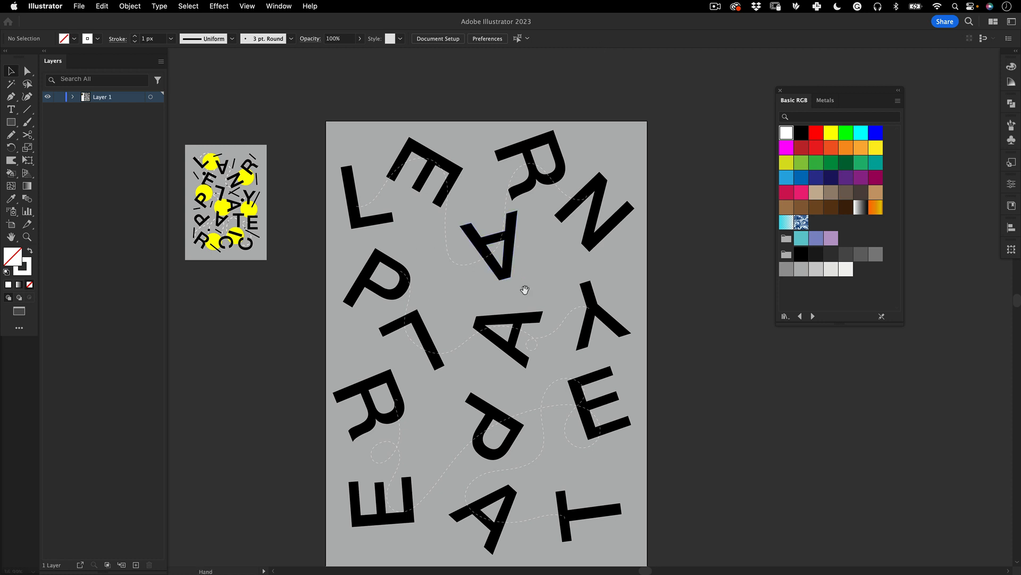
pyautogui.moveTo(525, 290); pyautogui.dragTo(534, 225)
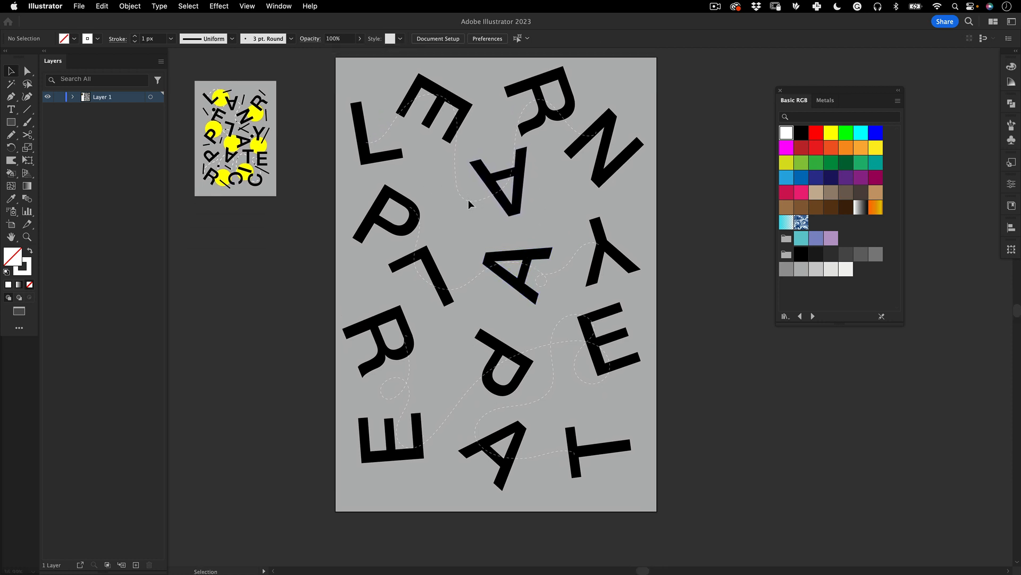
pyautogui.click(462, 188)
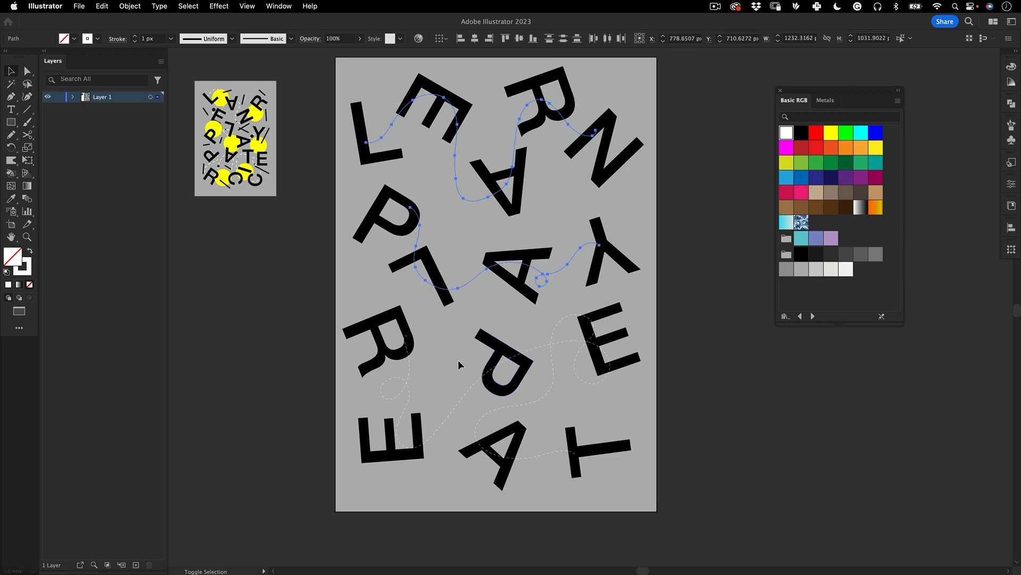
pyautogui.rightClick(536, 324)
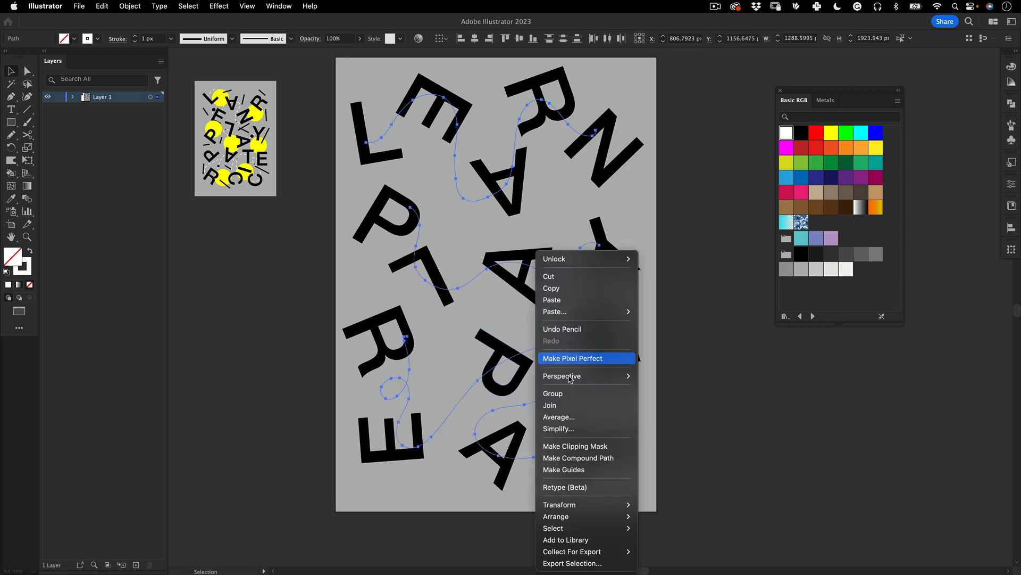
pyautogui.moveTo(617, 516)
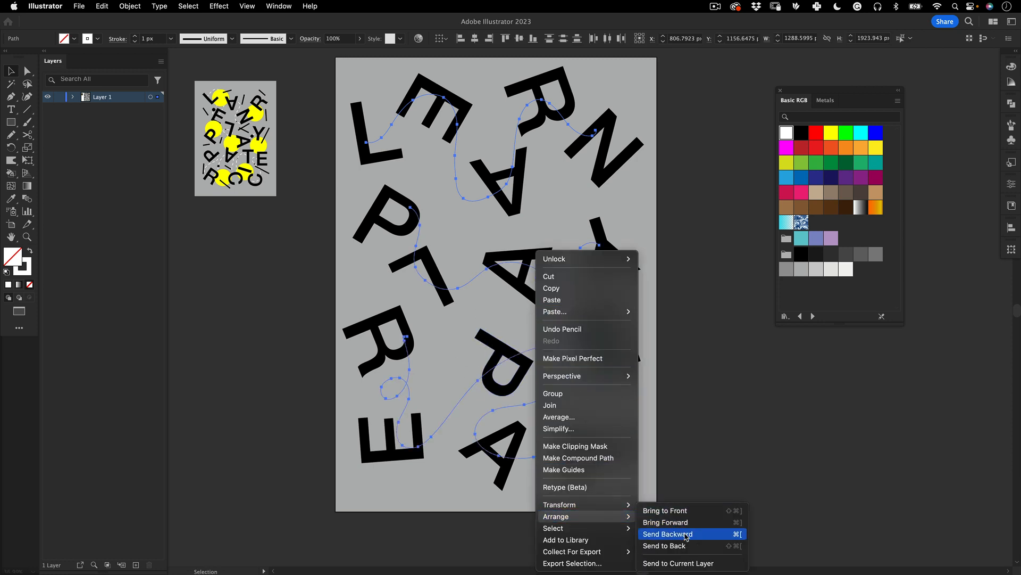
pyautogui.click(668, 534)
pyautogui.click(725, 393)
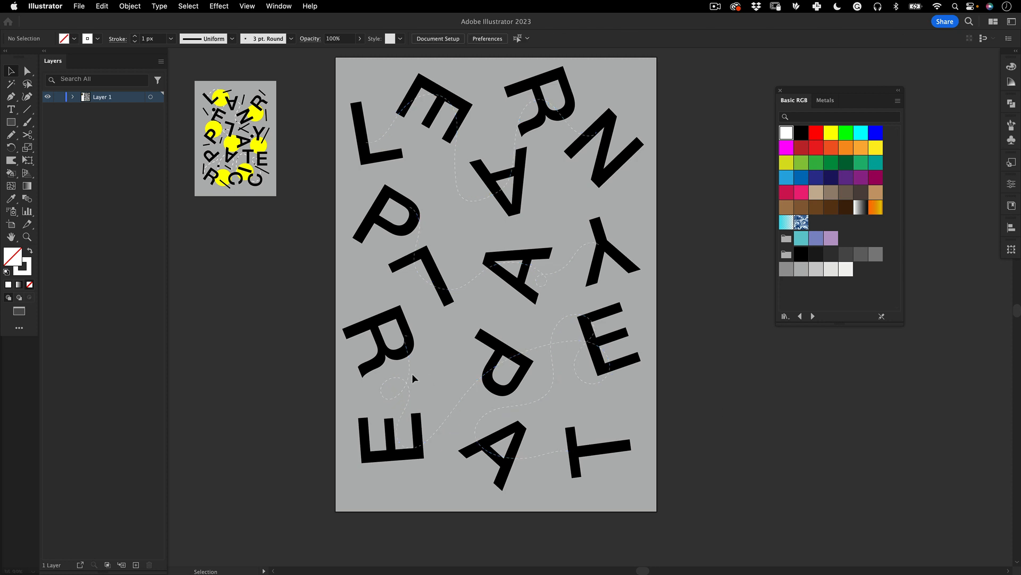
# - Send the three dashed paths to the back of the stacking order, behind the letters
pyautogui.press('a')
pyautogui.click(469, 390)
pyautogui.rightClick(470, 390)
pyautogui.moveTo(556, 516)
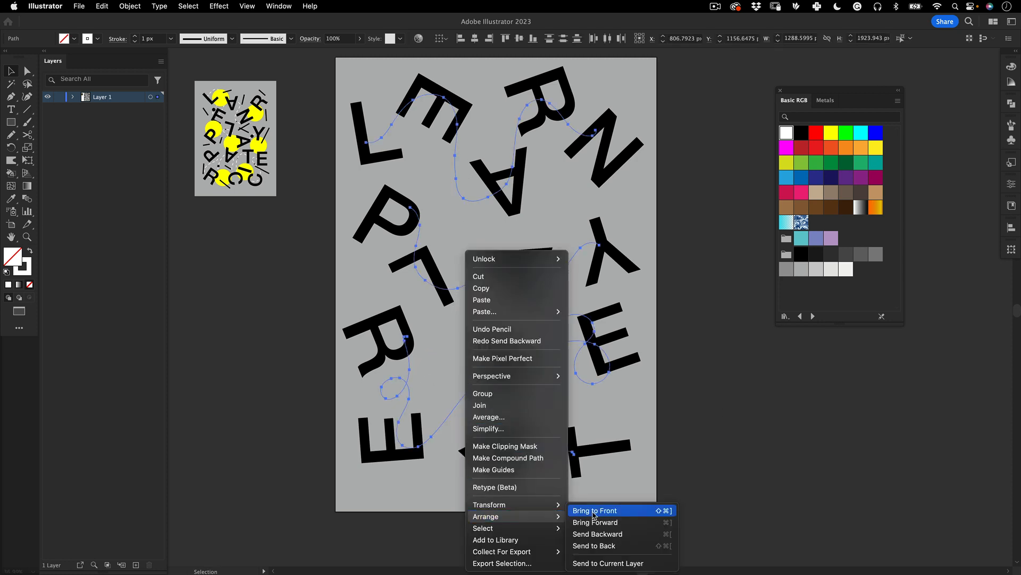
pyautogui.click(608, 545)
pyautogui.click(638, 277)
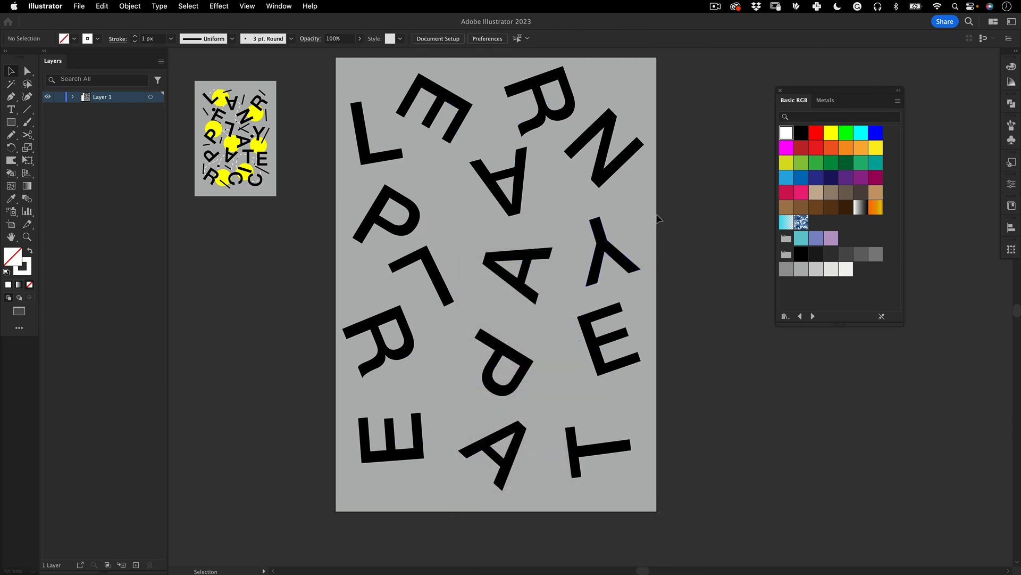
# - Unlock the gray background rectangle and send it to the back, behind the dashed paths
pyautogui.rightClick(642, 216)
pyautogui.moveTo(682, 222)
pyautogui.click(772, 221)
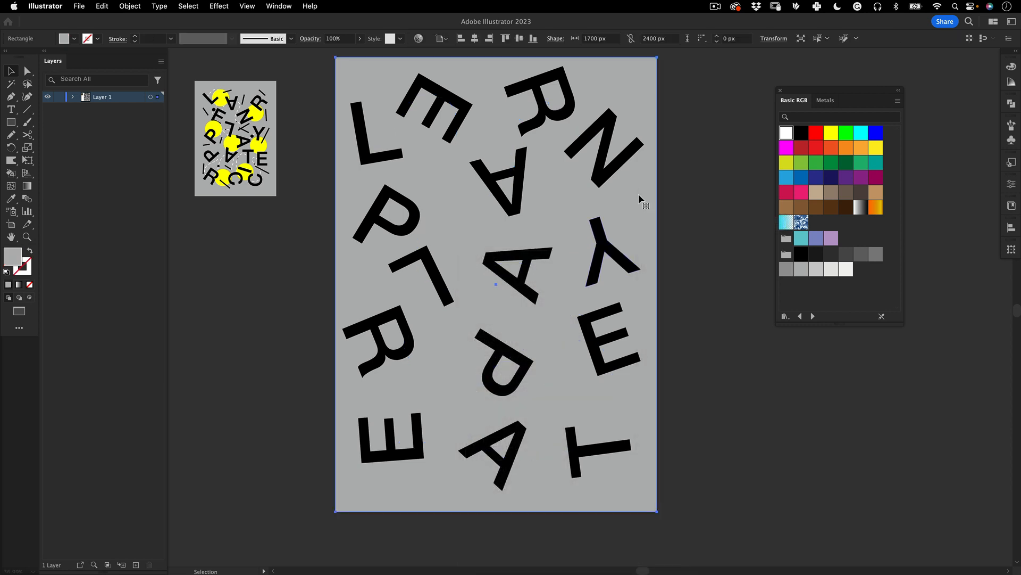
pyautogui.rightClick(638, 198)
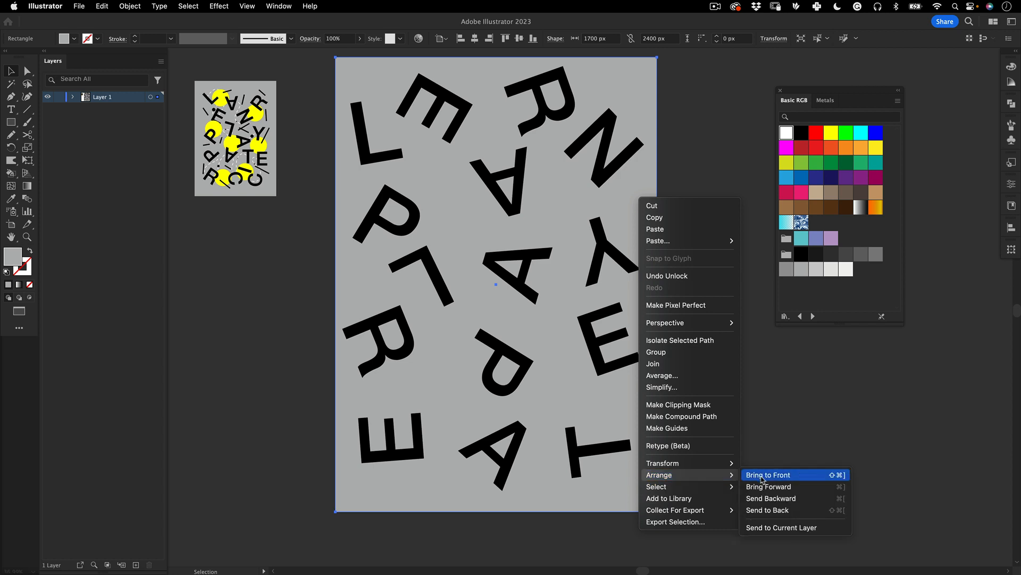
pyautogui.click(753, 509)
pyautogui.click(703, 251)
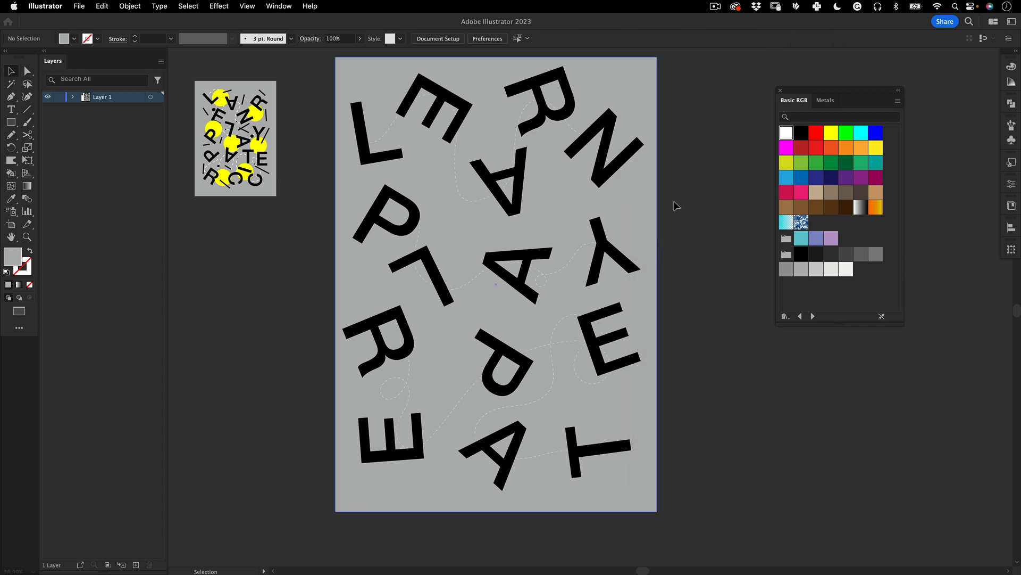
# - Set the stroke weight of the three dashed paths to 2 px
pyautogui.click(645, 229)
pyautogui.click(687, 206)
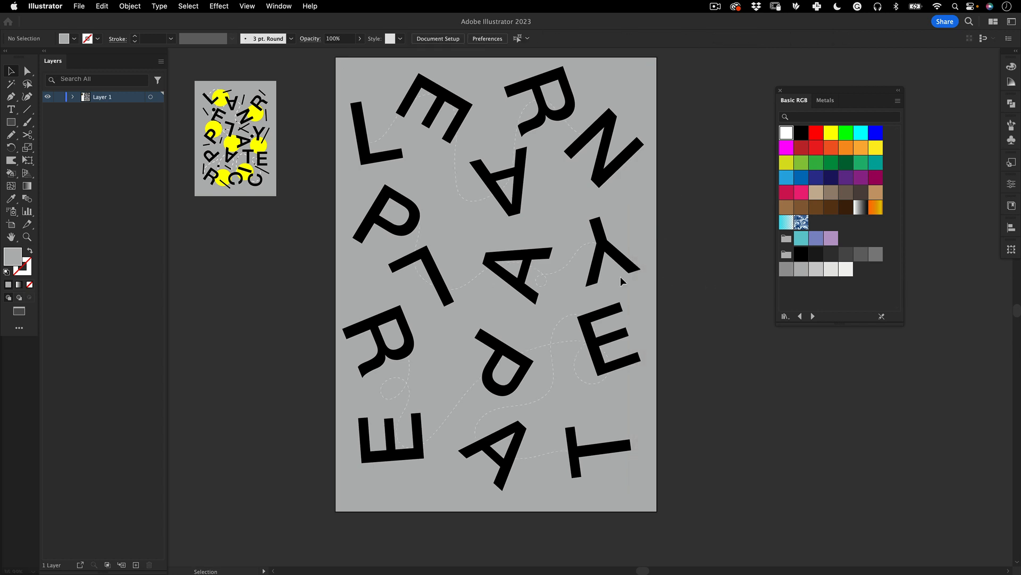
pyautogui.press('z')
pyautogui.click(457, 182)
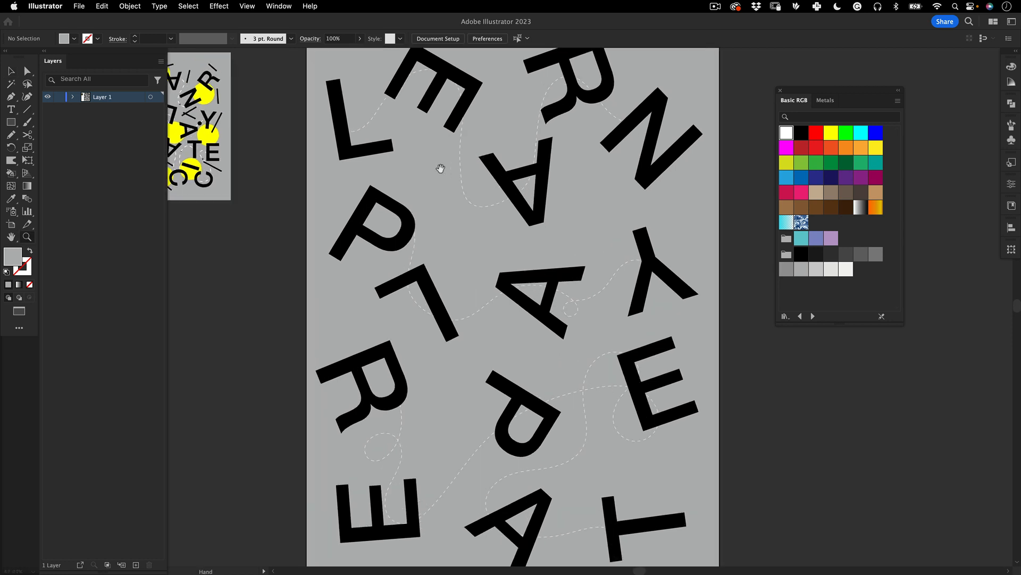
pyautogui.press('v')
pyautogui.moveTo(473, 372); pyautogui.dragTo(471, 474)
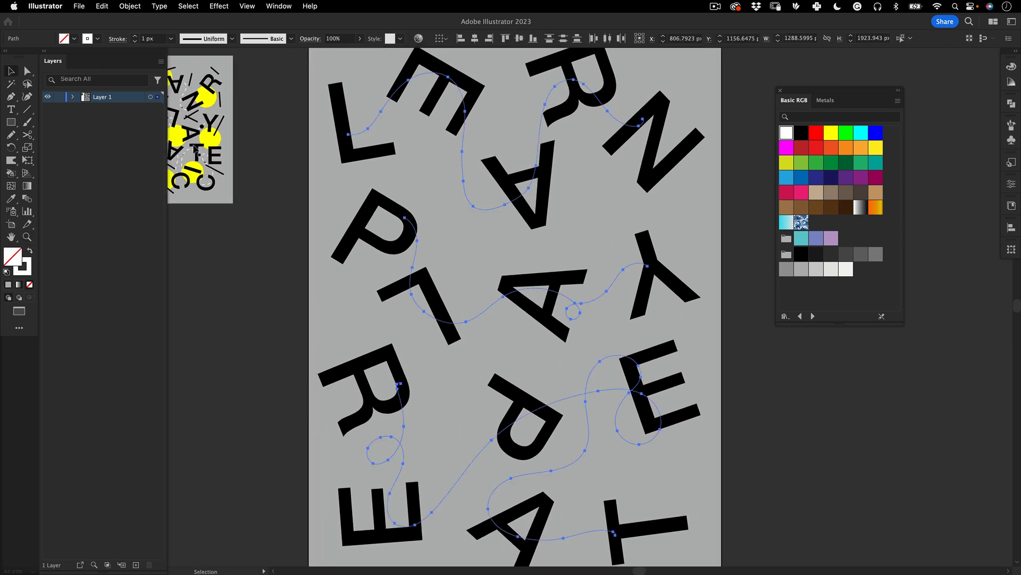
pyautogui.click(170, 39)
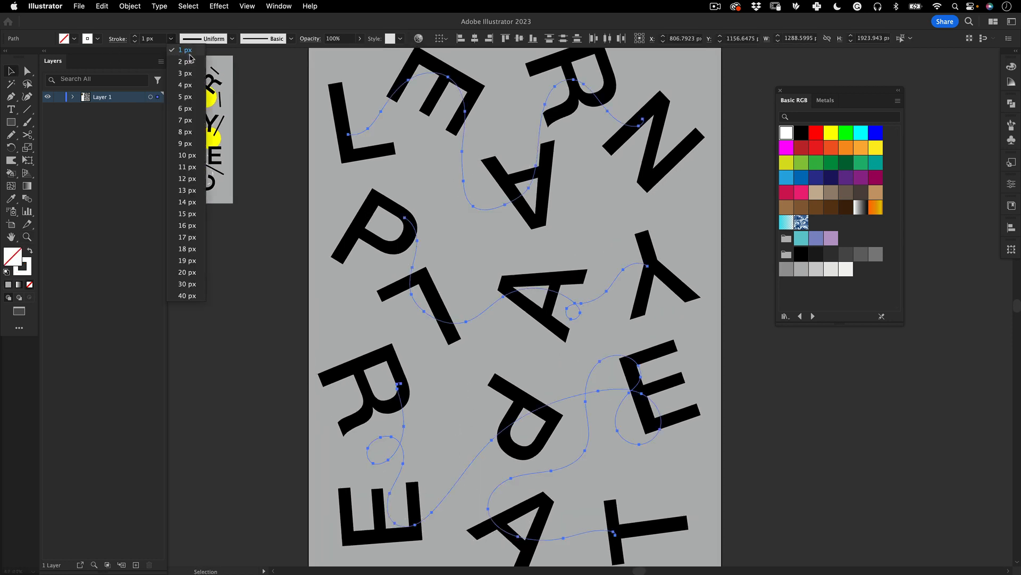
pyautogui.click(191, 62)
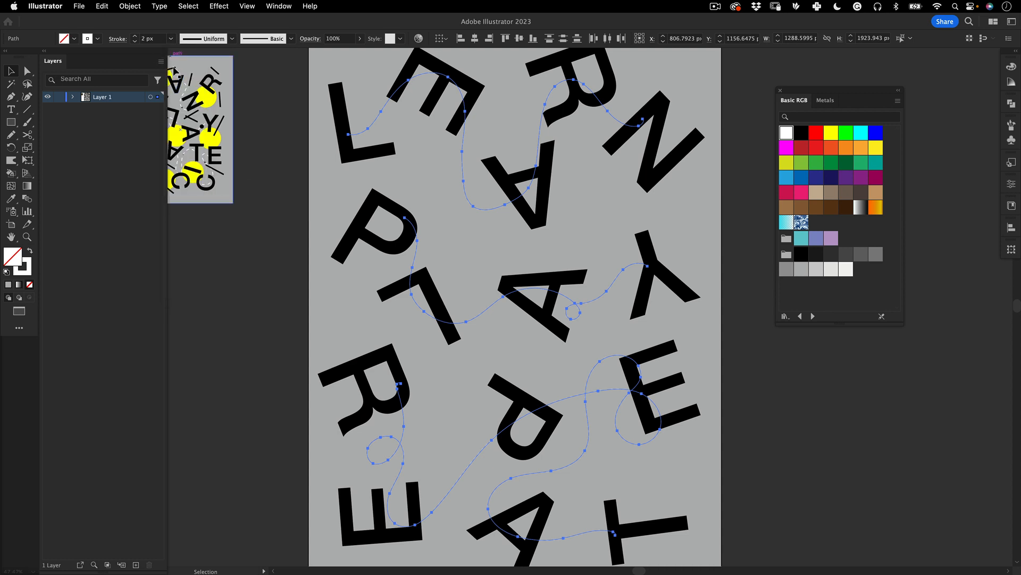
pyautogui.click(311, 334)
# - Draw a small circle about 35 px wide on the dashed LEARN path between the E and the A
pyautogui.press('z')
pyautogui.moveTo(528, 275); pyautogui.dragTo(525, 221)
pyautogui.scroll(-1, 519, 234)
pyautogui.click(468, 241)
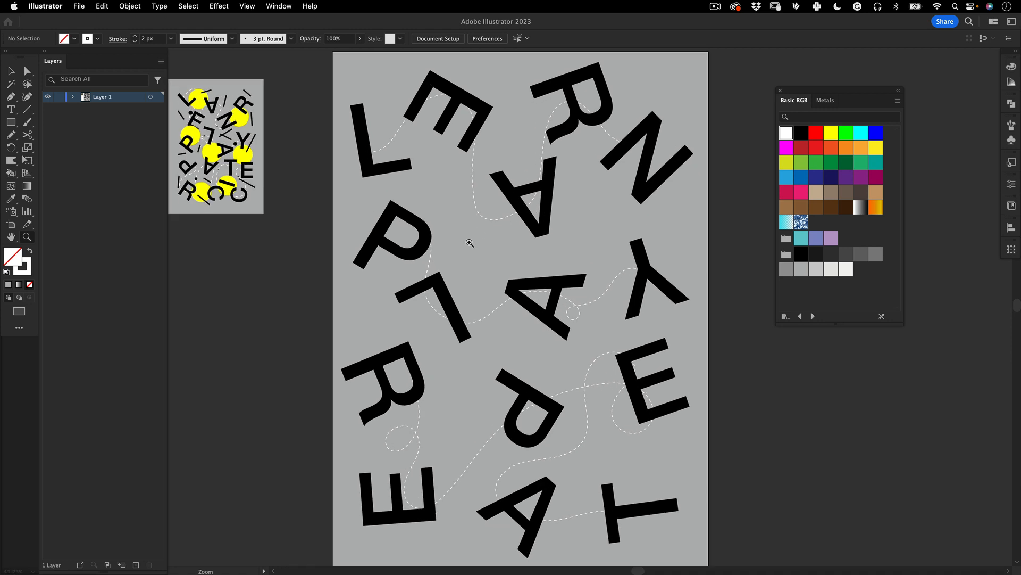
pyautogui.moveTo(11, 122); pyautogui.dragTo(70, 148)
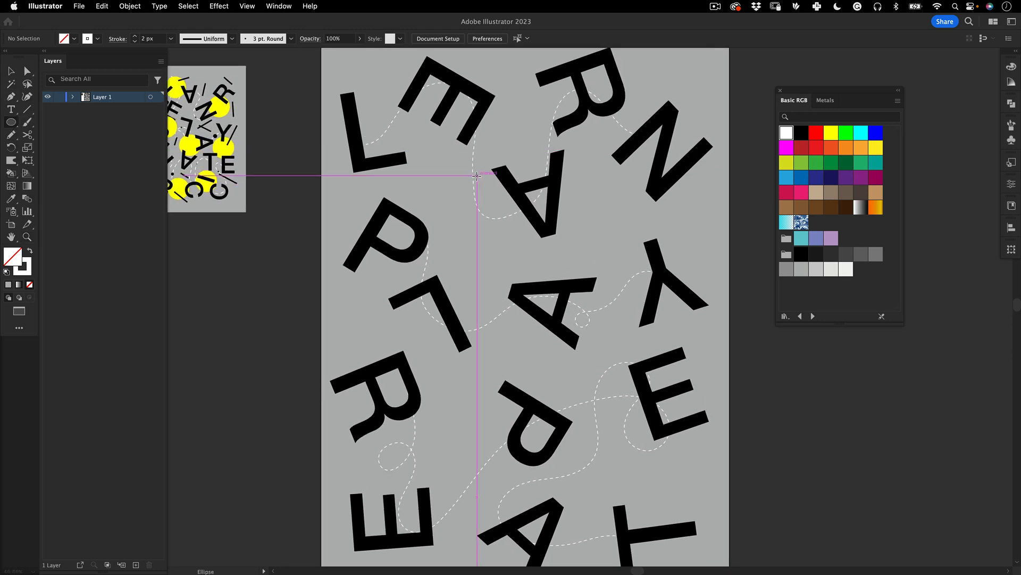
pyautogui.moveTo(470, 172); pyautogui.dragTo(477, 179)
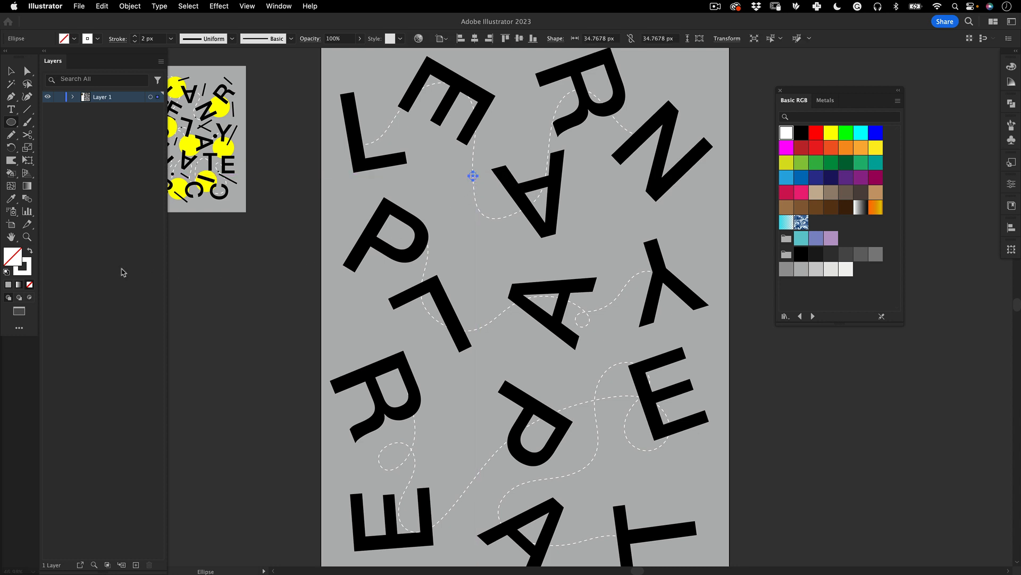
# - Fill the small circle with black (000000) and leave it without a stroke
pyautogui.click(30, 251)
pyautogui.doubleClick(15, 255)
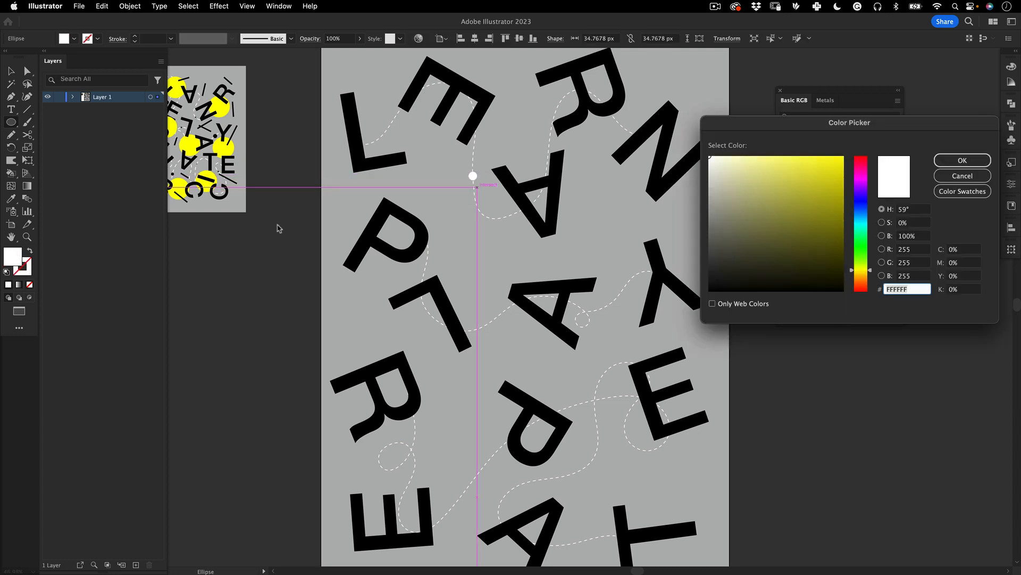
pyautogui.click(714, 287)
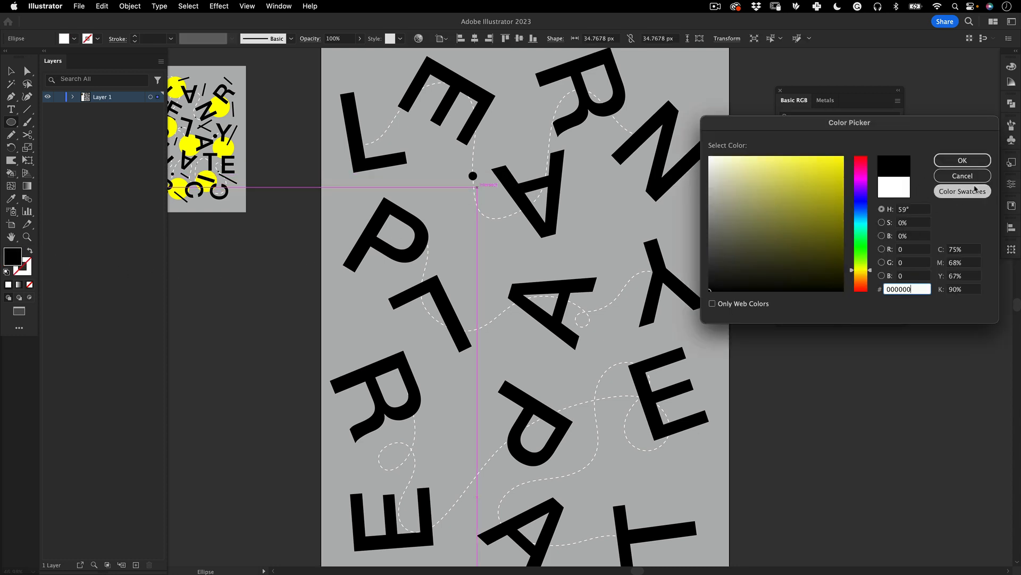
pyautogui.click(963, 160)
pyautogui.click(266, 304)
# - Add two smaller black dots about 21 px wide on the LEARN path, between R and N and between L and E
pyautogui.press('z')
pyautogui.moveTo(609, 115)
pyautogui.mouseDown()
pyautogui.moveTo(514, 148)
pyautogui.moveTo(604, 107)
pyautogui.mouseUp()
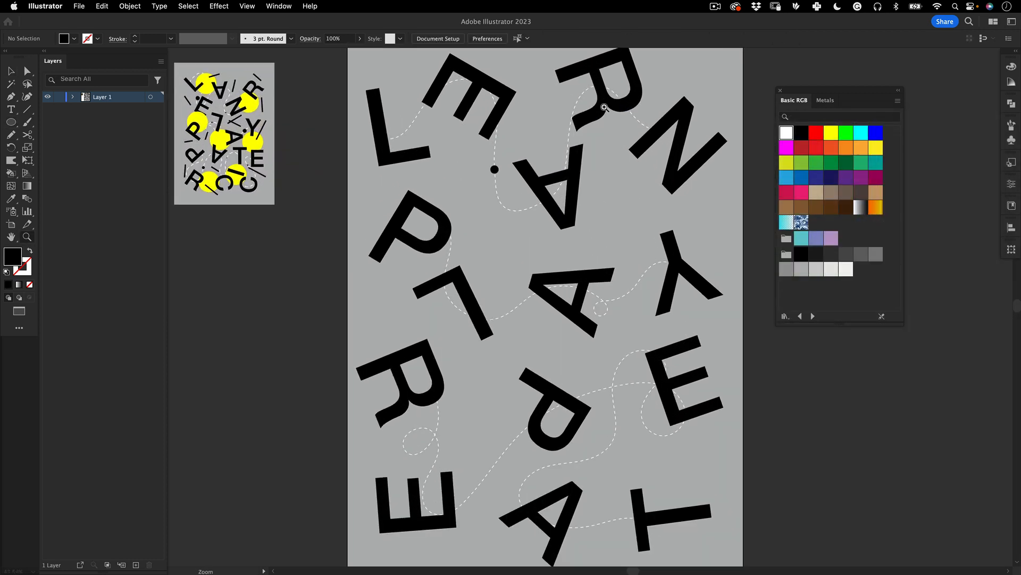
pyautogui.click(11, 121)
pyautogui.moveTo(635, 115); pyautogui.dragTo(405, 132)
pyautogui.press('v')
# - Copy the larger dot onto the PLAY path between L and A, and a smaller dot between A and Y
pyautogui.press('z')
pyautogui.moveTo(532, 202); pyautogui.dragTo(500, 220)
pyautogui.moveTo(513, 225); pyautogui.dragTo(459, 185)
pyautogui.moveTo(460, 185); pyautogui.dragTo(486, 160)
pyautogui.press('v')
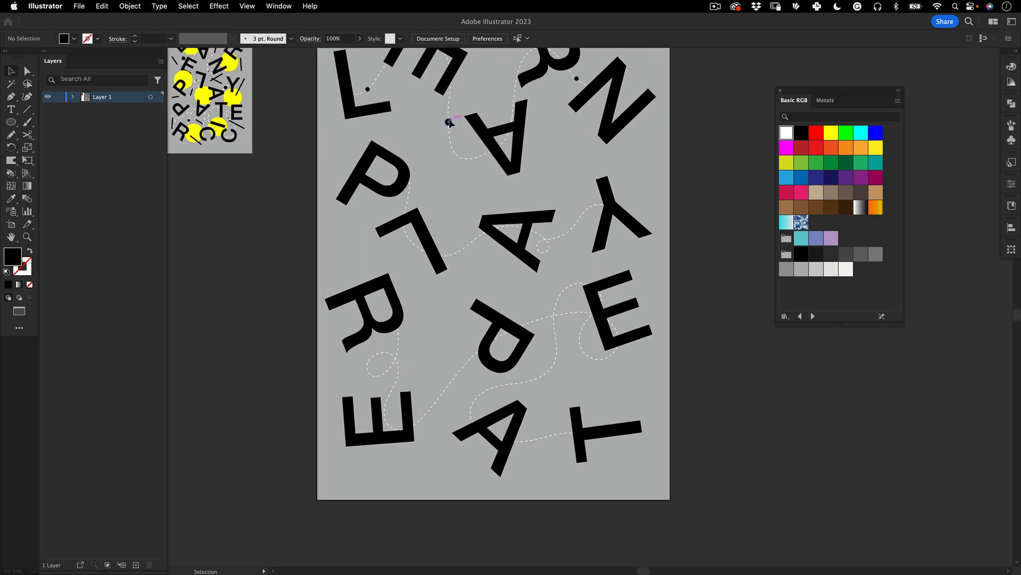
pyautogui.moveTo(449, 123); pyautogui.dragTo(466, 247)
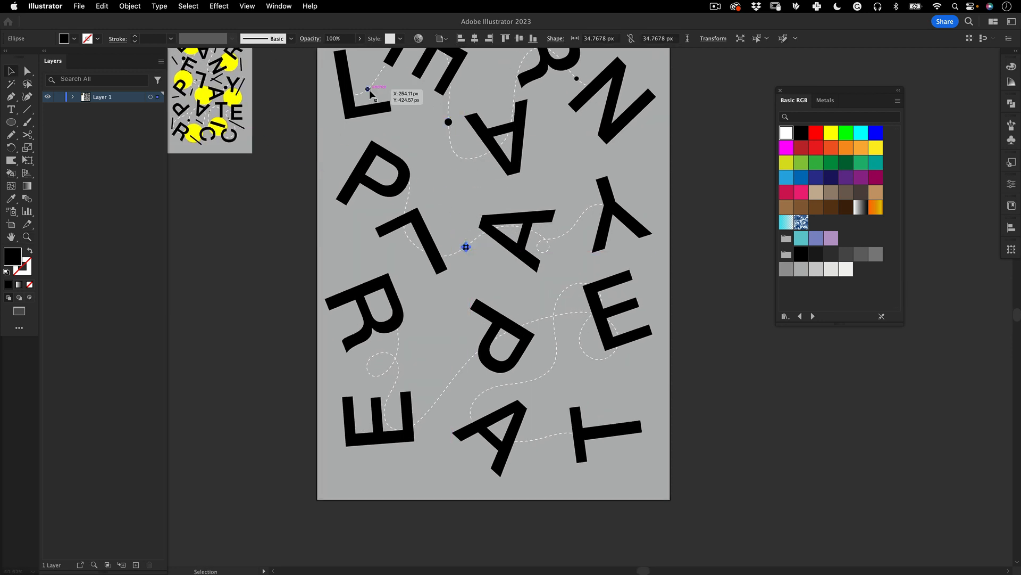
pyautogui.moveTo(370, 94); pyautogui.dragTo(583, 213)
# - Copy the smaller dot onto the REPEAT path below the R, between E and P, beside the second E, and between A and T
pyautogui.moveTo(577, 78); pyautogui.dragTo(399, 346)
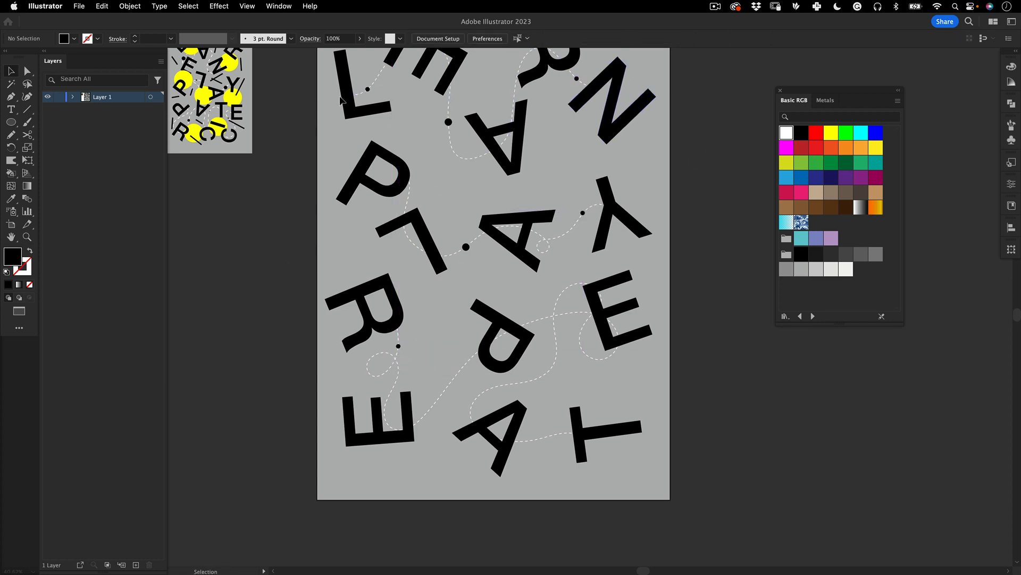
pyautogui.moveTo(368, 89); pyautogui.dragTo(424, 360)
pyautogui.moveTo(445, 393); pyautogui.dragTo(538, 441)
pyautogui.click(429, 407)
pyautogui.click(725, 220)
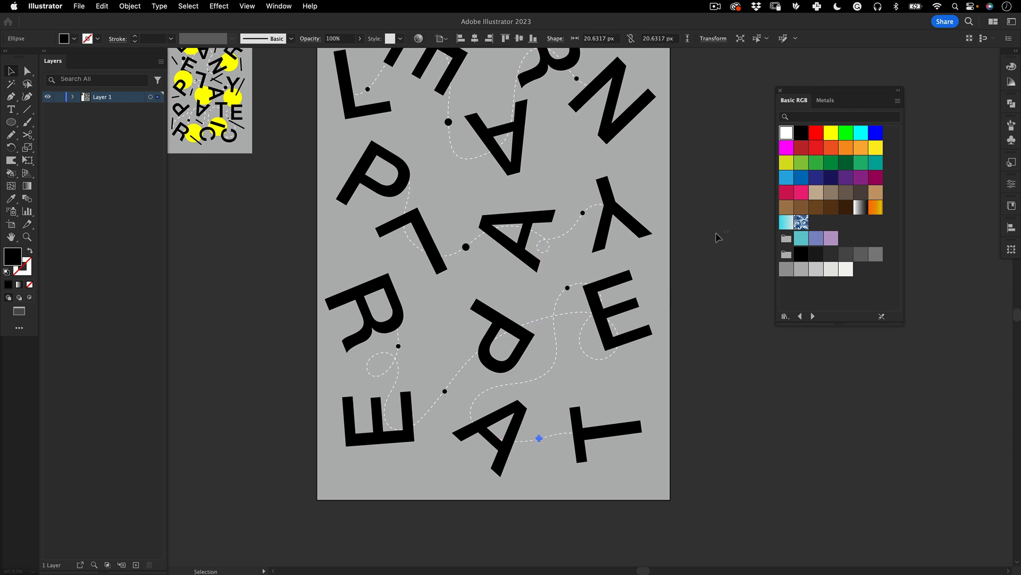
# - Draw a yellow circle about 444 px wide without a stroke, between the L and E of LEARN and the P of PLAY
pyautogui.moveTo(544, 183); pyautogui.dragTo(539, 242)
pyautogui.moveTo(567, 233); pyautogui.dragTo(549, 150)
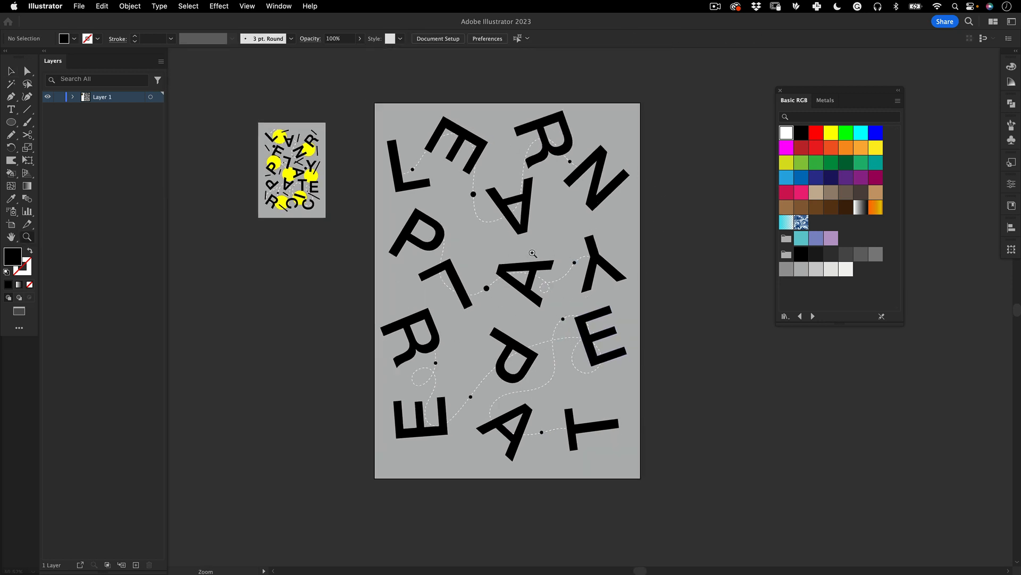
pyautogui.click(475, 238)
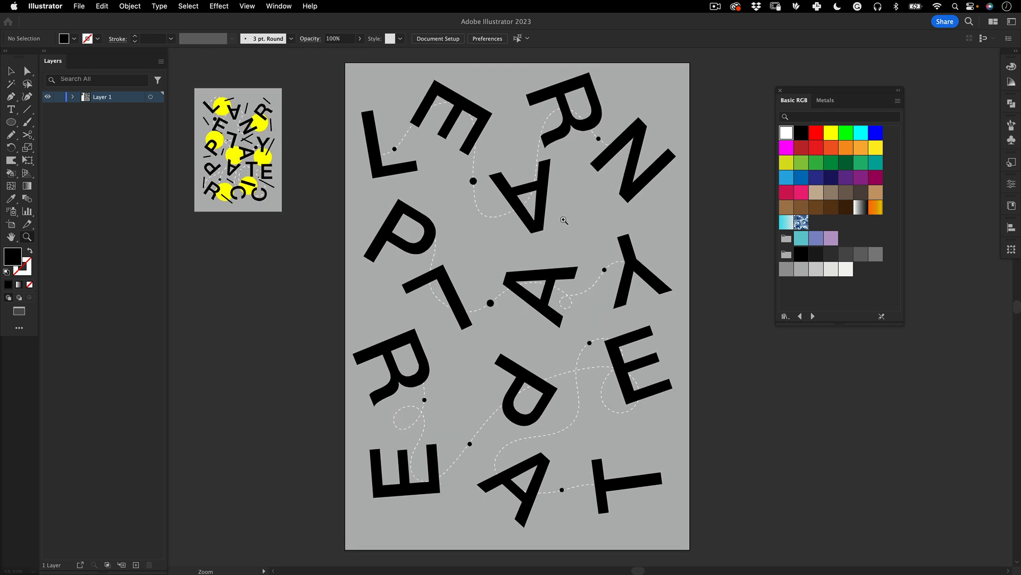
pyautogui.moveTo(24, 124); pyautogui.dragTo(61, 152)
pyautogui.click(831, 133)
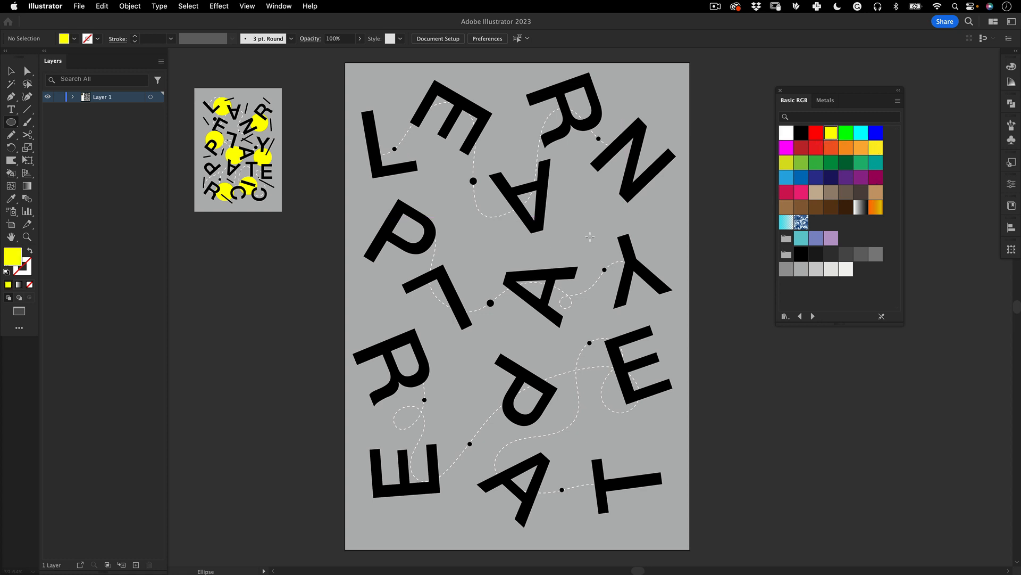
pyautogui.moveTo(436, 190)
pyautogui.mouseDown()
pyautogui.moveTo(481, 176)
pyautogui.moveTo(445, 193)
pyautogui.mouseUp()
pyautogui.press('v')
# - Try to bring the P of PLAY one level forward over the yellow circle
pyautogui.click(413, 246)
pyautogui.rightClick(414, 246)
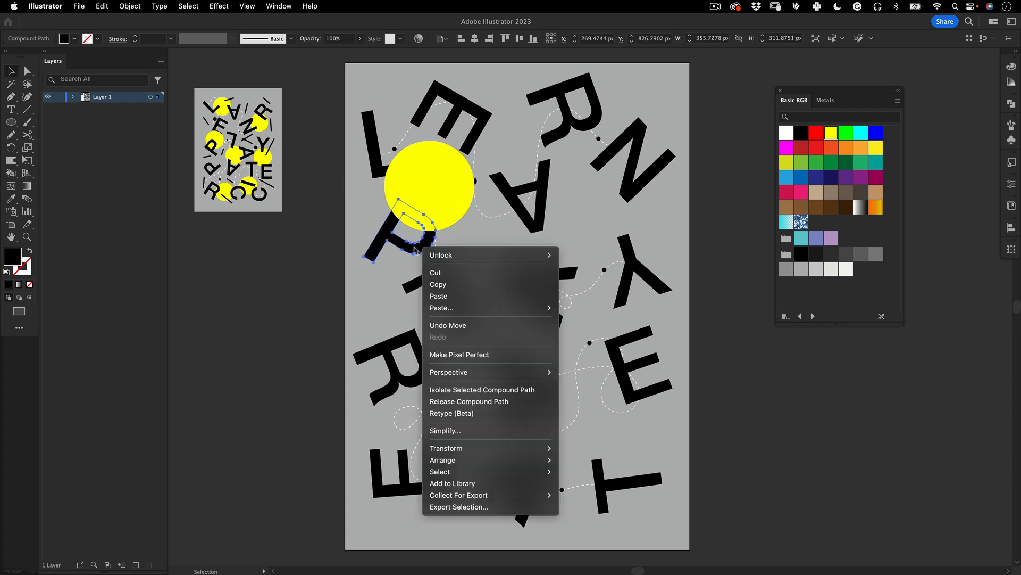
pyautogui.click(403, 243)
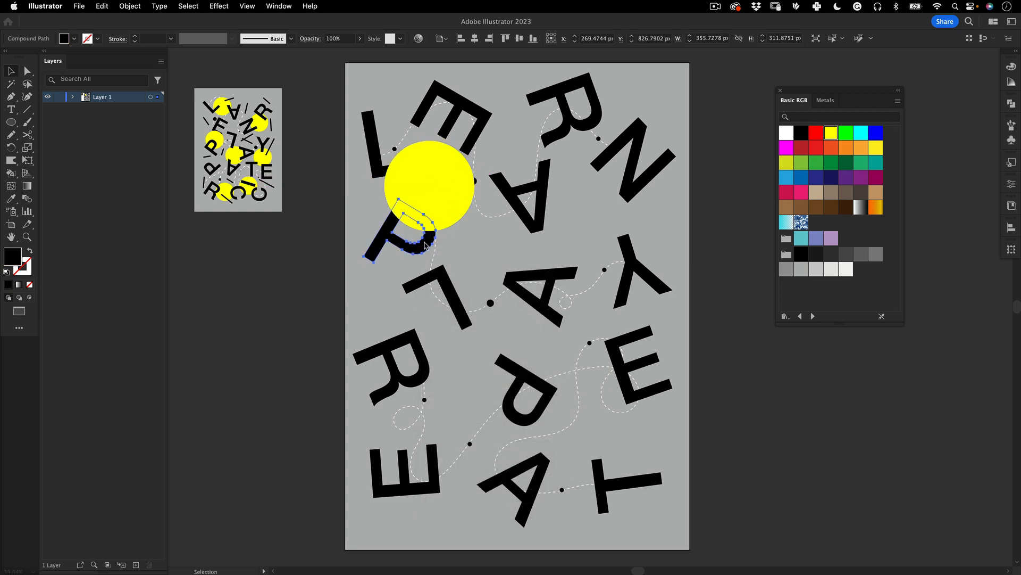
pyautogui.rightClick(425, 245)
pyautogui.moveTo(553, 459)
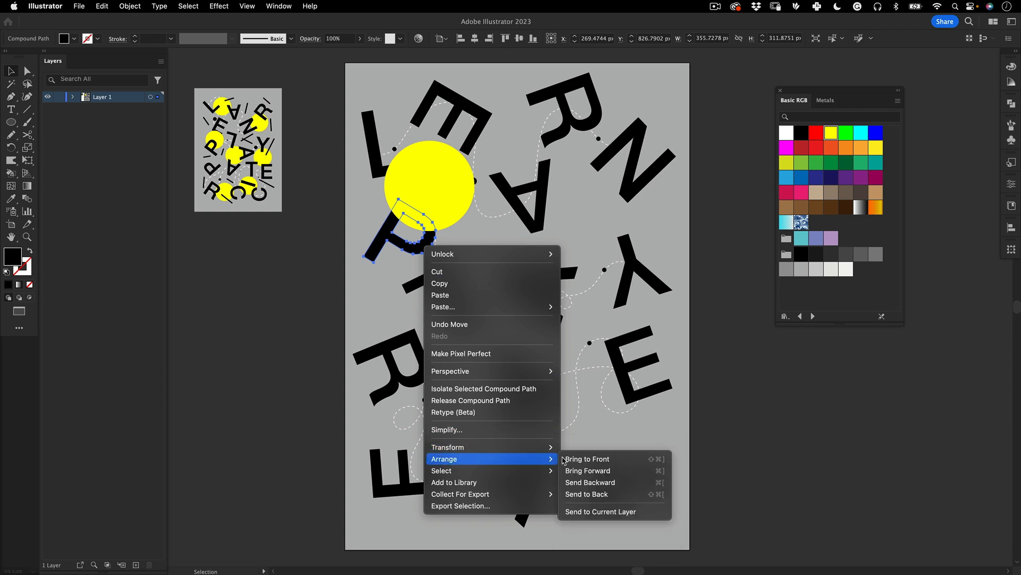
pyautogui.click(591, 470)
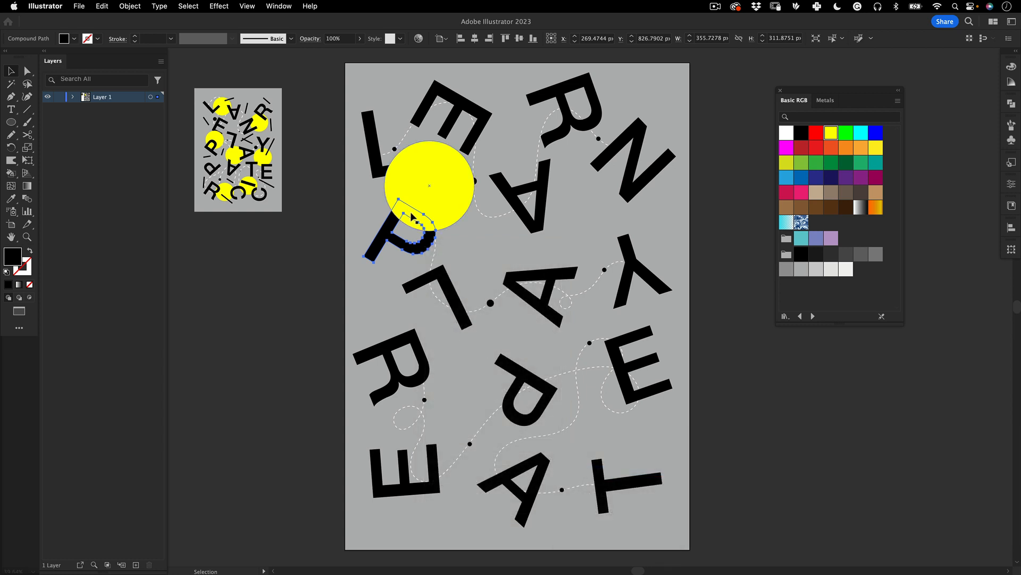
# - Bring the P of PLAY to the front of the stacking order, above the yellow circle
pyautogui.rightClick(431, 245)
pyautogui.moveTo(554, 459)
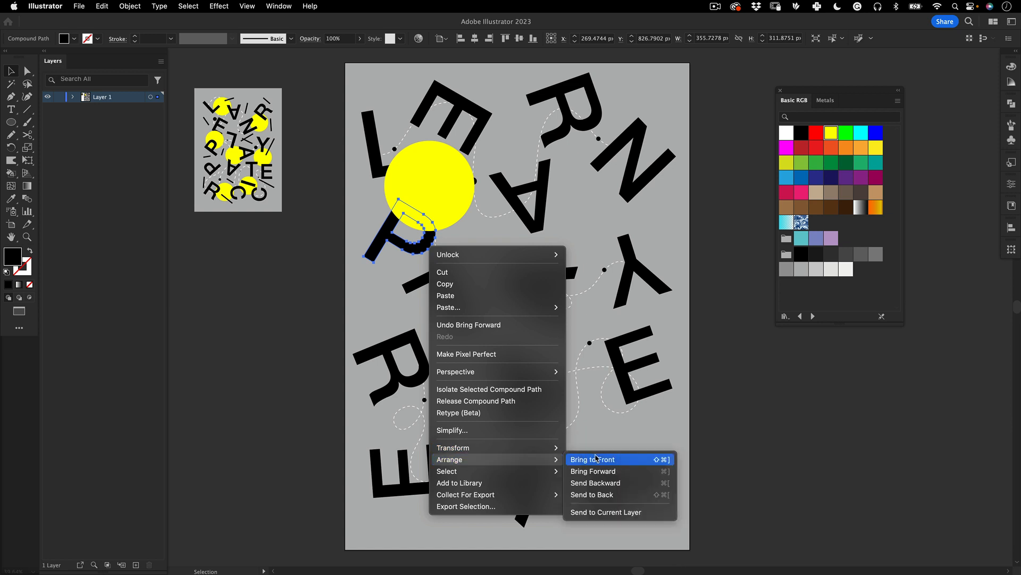
pyautogui.click(596, 458)
pyautogui.click(269, 372)
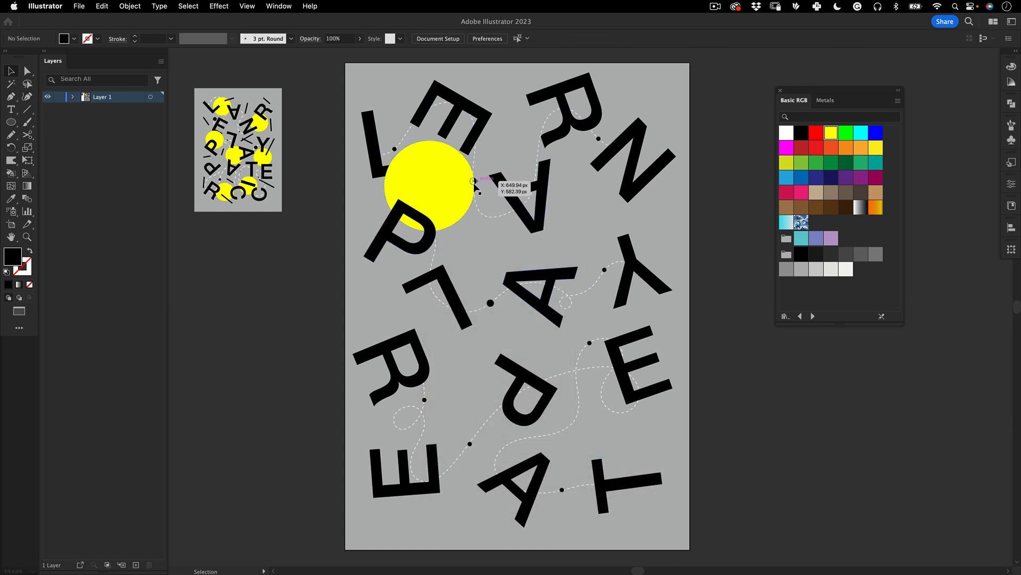
# - Copy the yellow circle to the area between the two As and the Y, over LEARN's A and behind PLAY's A and Y
pyautogui.moveTo(474, 184); pyautogui.dragTo(584, 218)
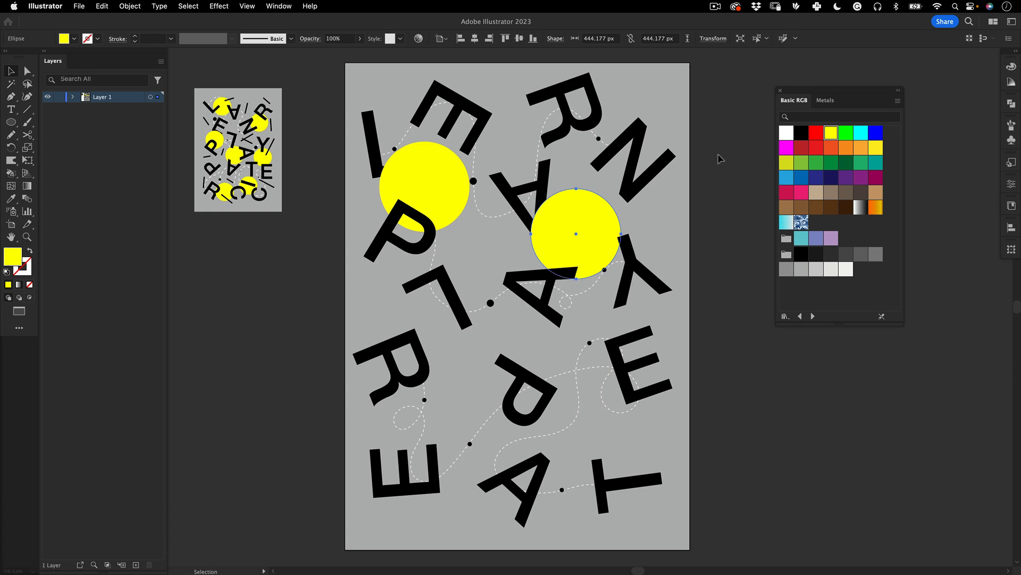
pyautogui.moveTo(577, 216); pyautogui.dragTo(572, 231)
pyautogui.click(705, 189)
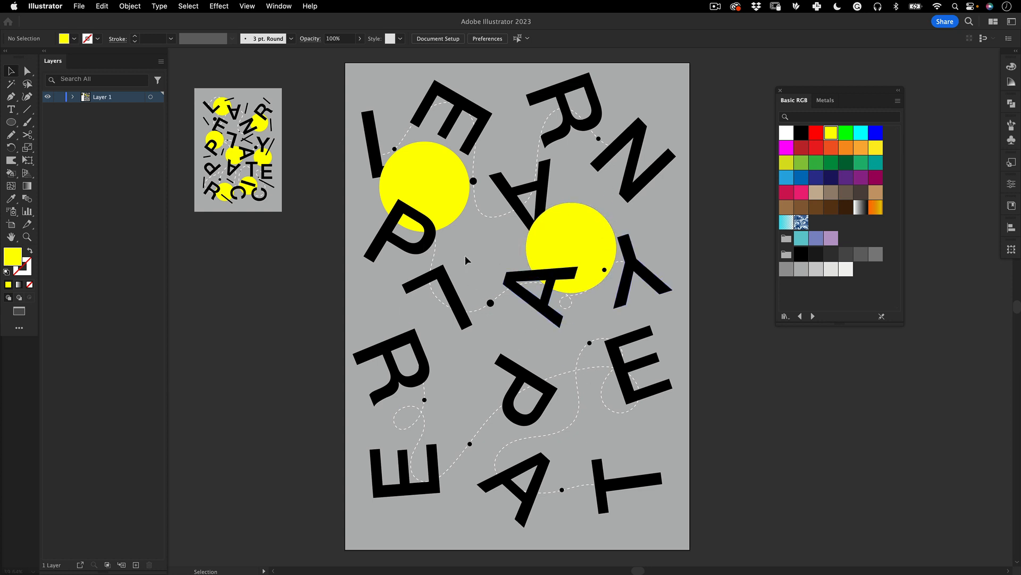
# - Copy the yellow circle between the L of PLAY and the R of REPEAT, arranged over the L and behind the R
pyautogui.press('super+space')
pyautogui.moveTo(556, 258); pyautogui.dragTo(511, 231)
pyautogui.moveTo(486, 265); pyautogui.dragTo(461, 296)
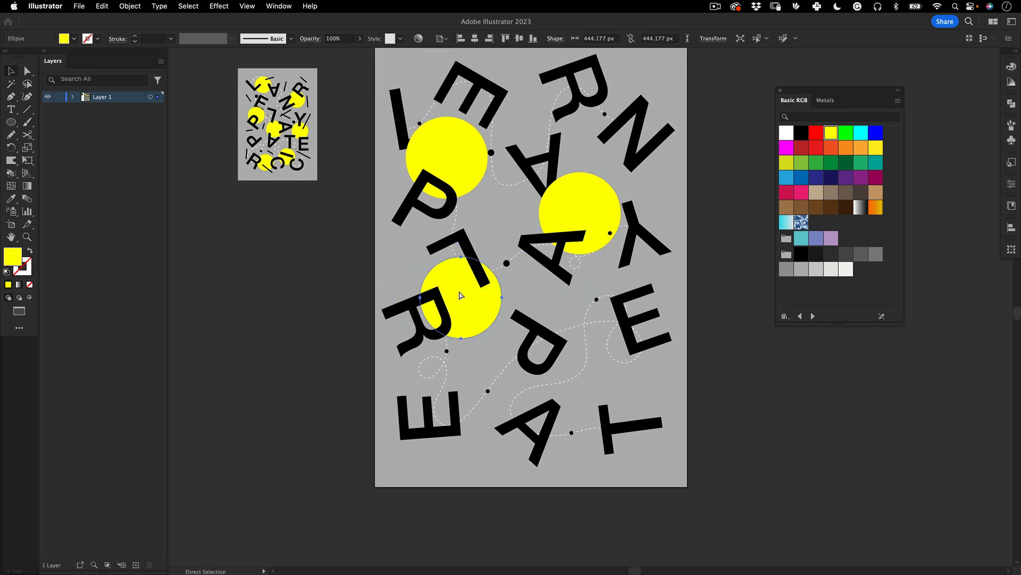
pyautogui.press('super+shift+bracketright')
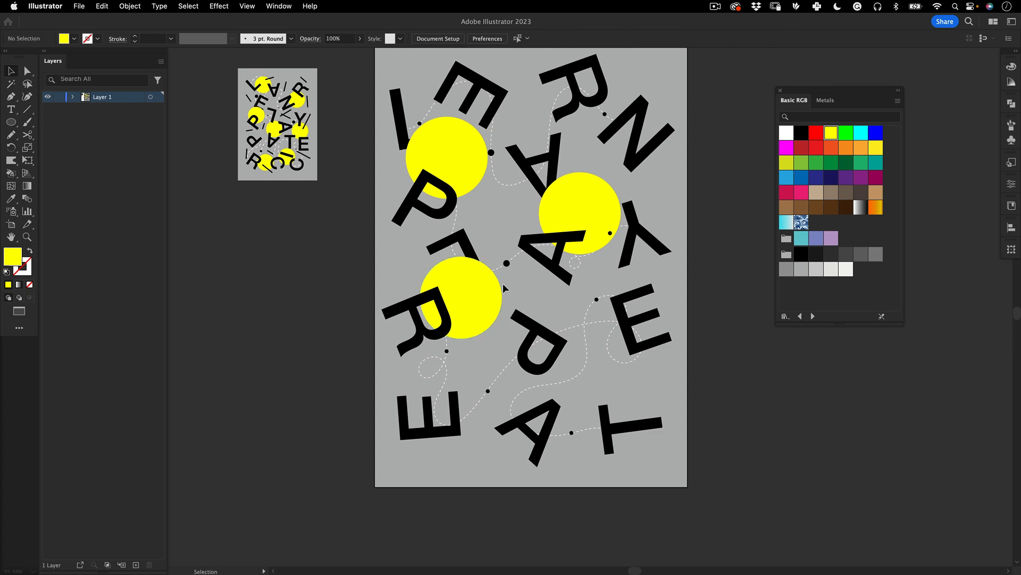
# - Copy the yellow circle between the first E and the A of REPEAT, arranged behind both letters
pyautogui.moveTo(490, 282); pyautogui.dragTo(512, 410)
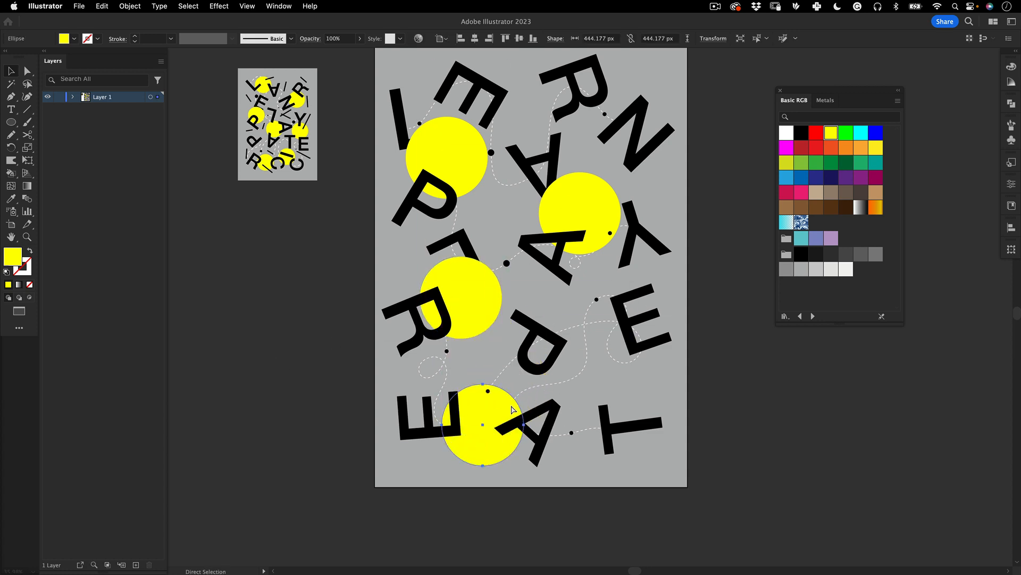
pyautogui.press('super+shift+bracketright')
pyautogui.press('super+bracketleft')
pyautogui.click(290, 453)
# - Copy the yellow circle between the R and N of LEARN, arranged behind the N, and nudge it slightly away from the R
pyautogui.hscroll(3, 434, 340)
pyautogui.scroll(2, 434, 341)
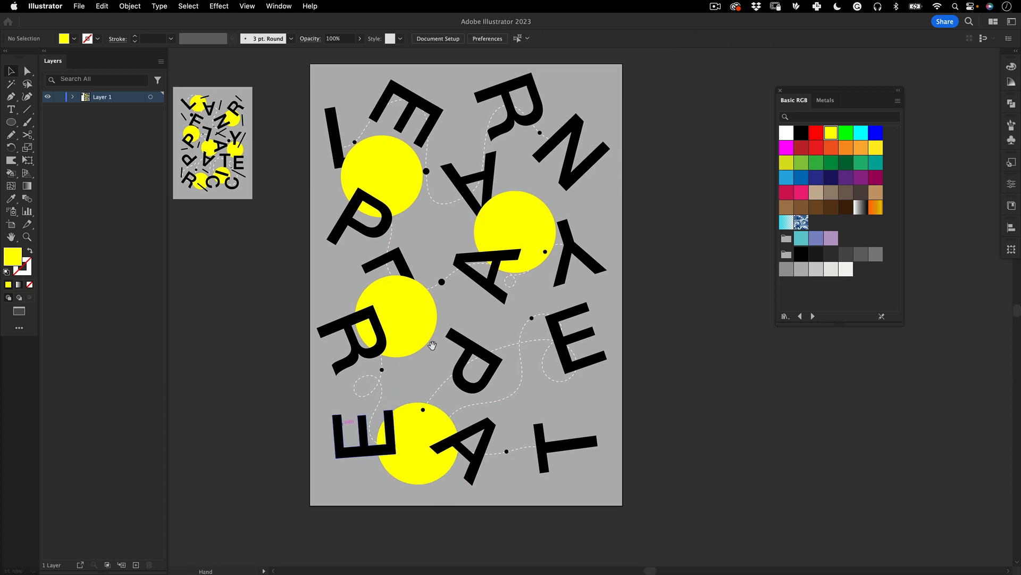
pyautogui.hscroll(-1, 437, 340)
pyautogui.doubleClick(440, 339)
pyautogui.click(280, 367)
pyautogui.doubleClick(282, 370)
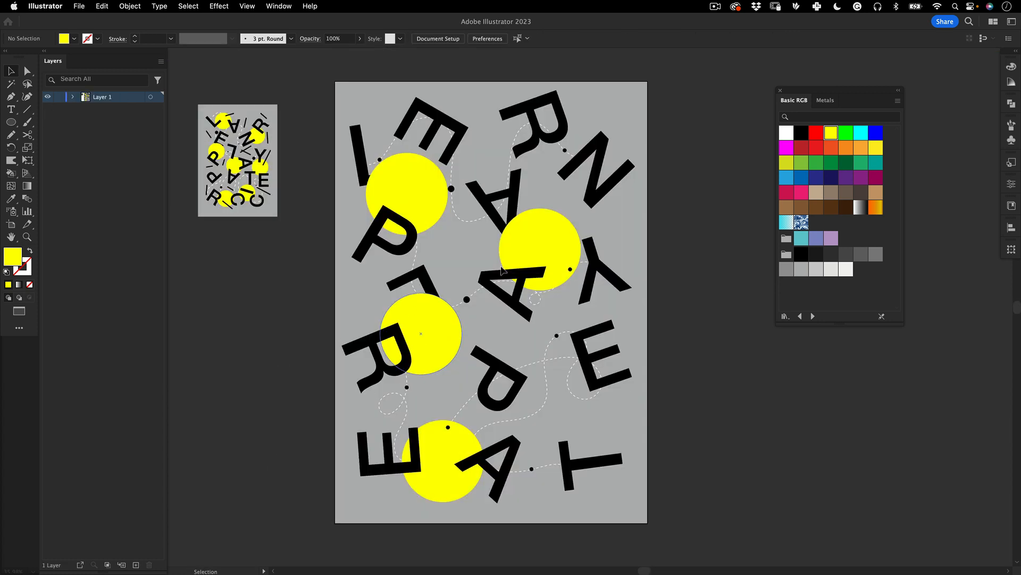
pyautogui.moveTo(428, 190); pyautogui.dragTo(594, 133)
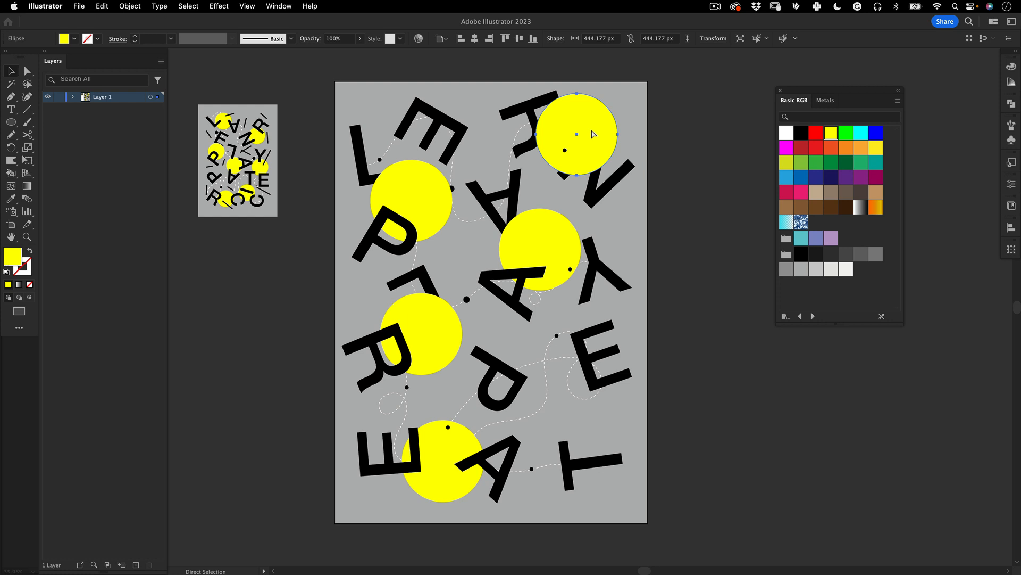
pyautogui.press('super+bracketleft')
pyautogui.press('super+bracketleft')
pyautogui.press('super+bracketright')
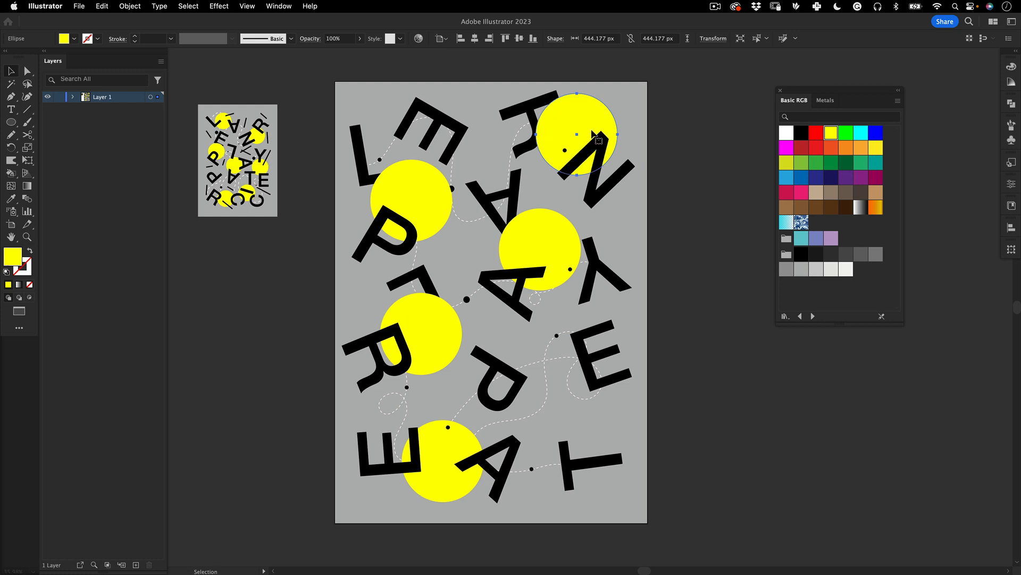
pyautogui.moveTo(579, 117); pyautogui.dragTo(591, 116)
pyautogui.click(636, 149)
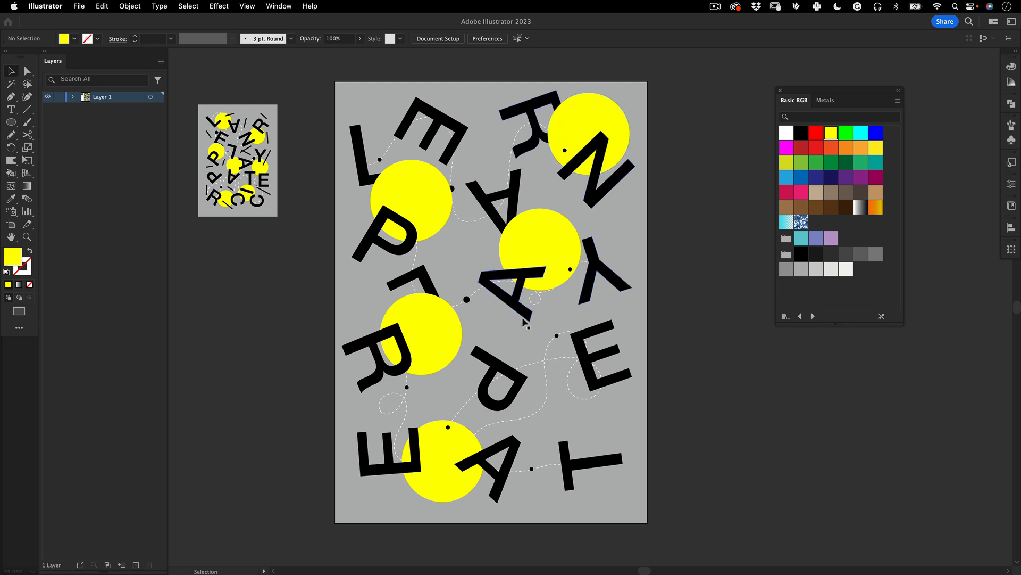
# - Move the lowest yellow circle to between the P and the A of REPEAT
pyautogui.moveTo(459, 433); pyautogui.dragTo(535, 391)
pyautogui.press('super+shift+bracketright')
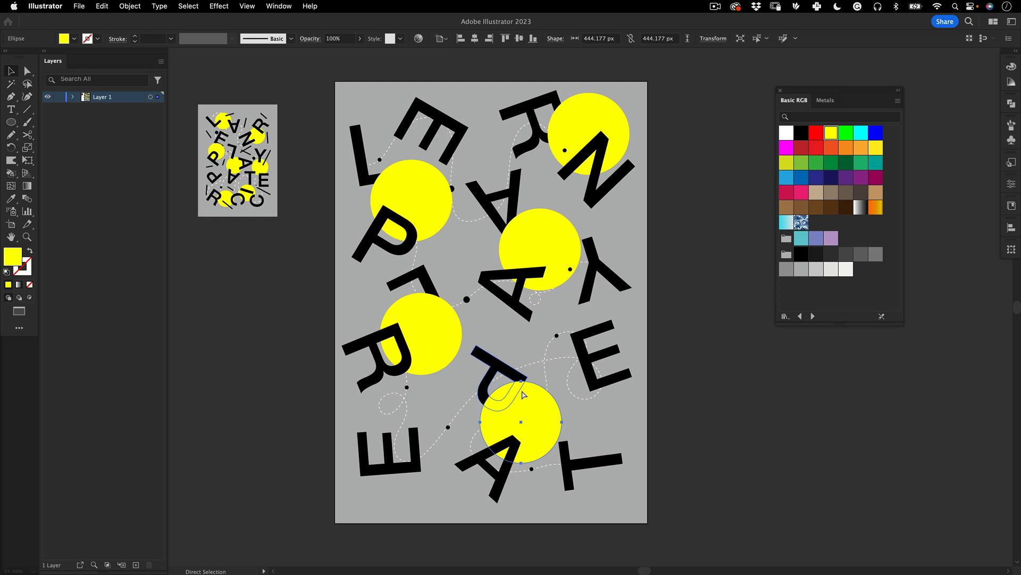
# - Try moving the yellow circle between the A of LEARN and the A of PLAY toward the E, and undo the move
pyautogui.click(714, 326)
pyautogui.moveTo(663, 348); pyautogui.dragTo(678, 347)
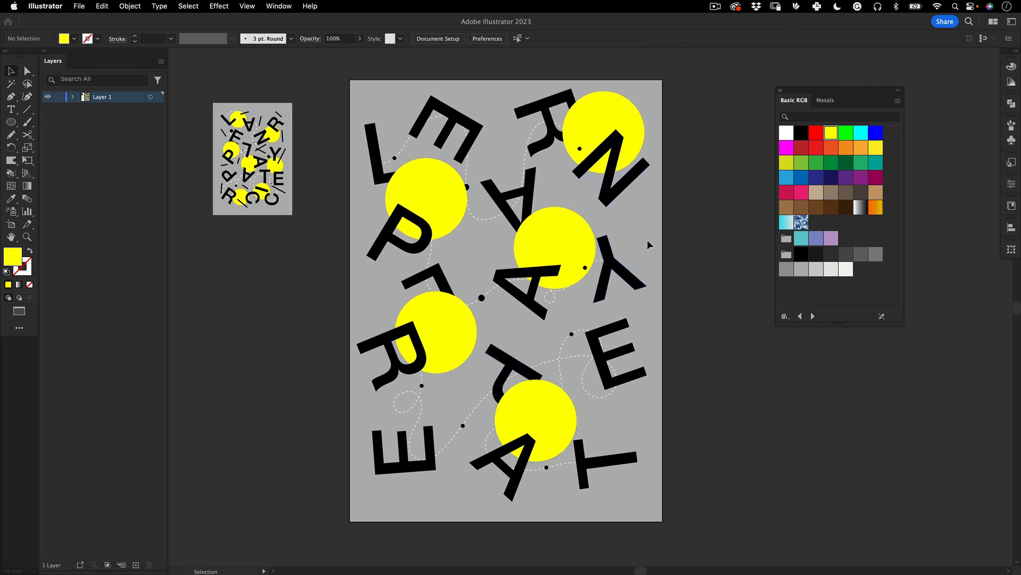
pyautogui.moveTo(578, 248); pyautogui.dragTo(661, 321)
pyautogui.press('cmd+z')
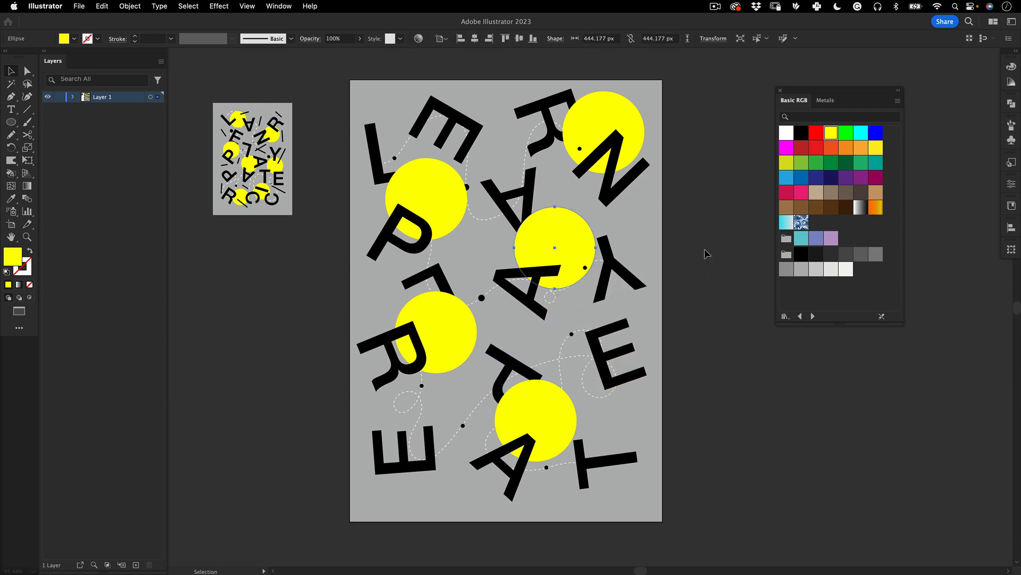
pyautogui.click(709, 258)
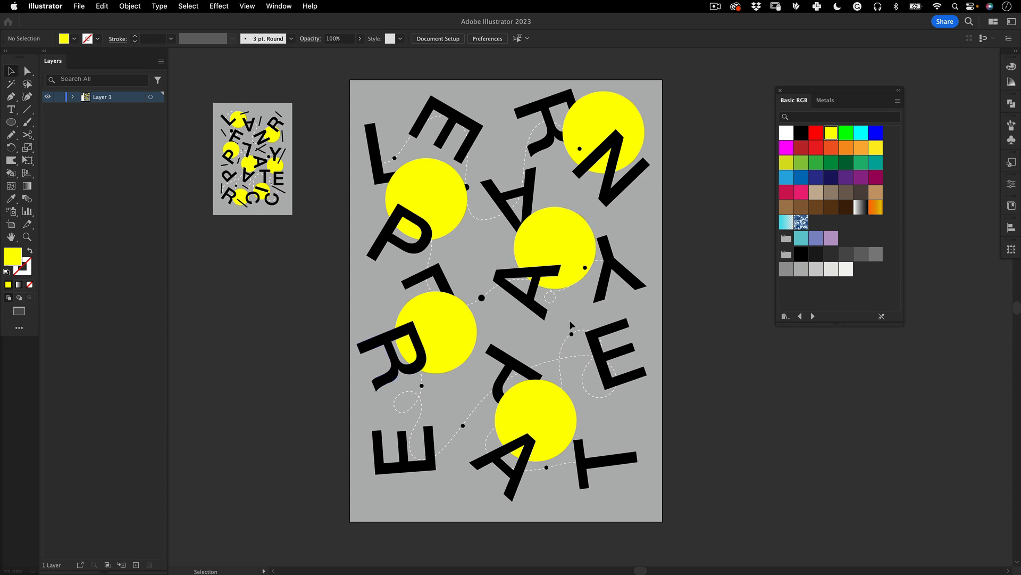
# - Set up the Line Segment tool with a 4 px stroke
pyautogui.press('z')
pyautogui.click(522, 322)
pyautogui.scroll(1, 371, 249)
pyautogui.hscroll(-1, 371, 249)
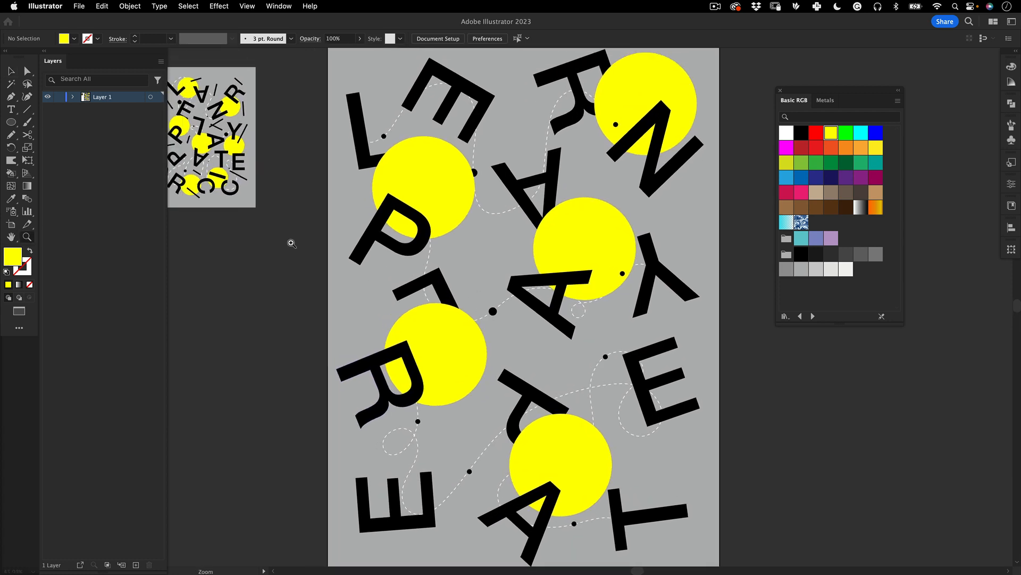
pyautogui.rightClick(30, 110)
pyautogui.click(63, 110)
pyautogui.rightClick(31, 110)
pyautogui.click(49, 112)
pyautogui.moveTo(351, 232); pyautogui.dragTo(358, 234)
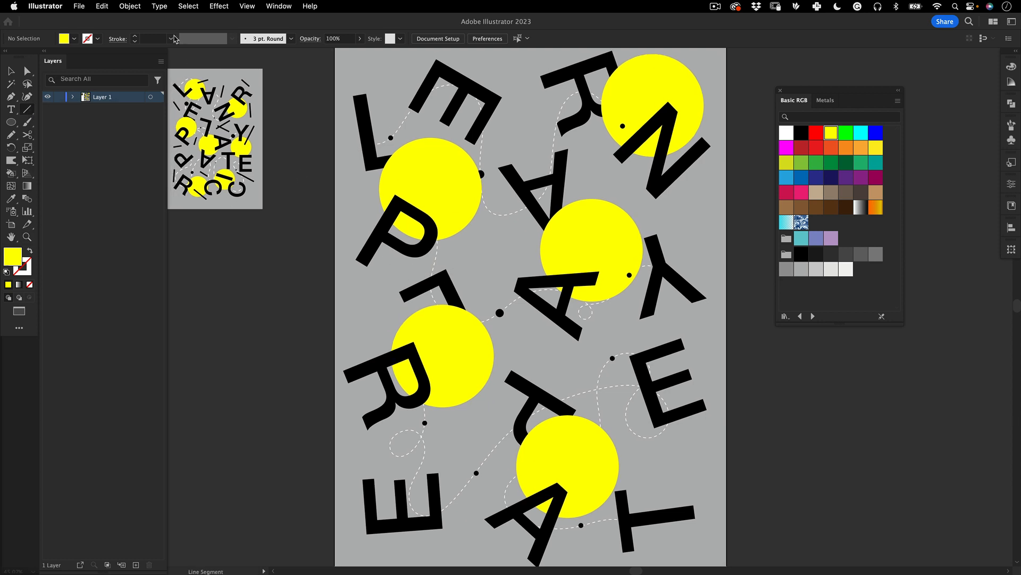
pyautogui.click(172, 38)
pyautogui.click(186, 62)
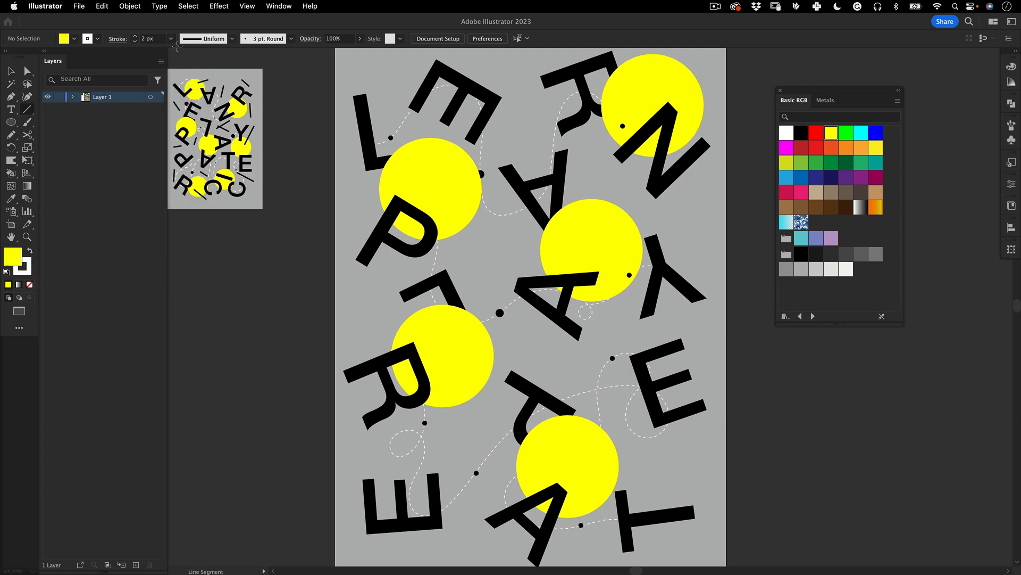
pyautogui.click(170, 39)
pyautogui.click(186, 86)
# - Set the line's fill to none and its stroke colour to 000000
pyautogui.doubleClick(16, 253)
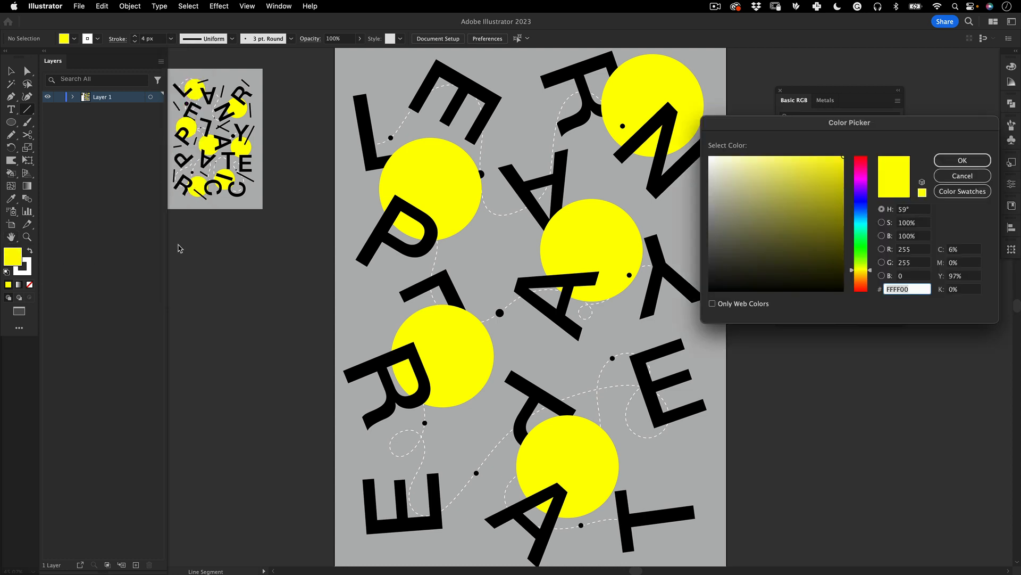
pyautogui.press('Return')
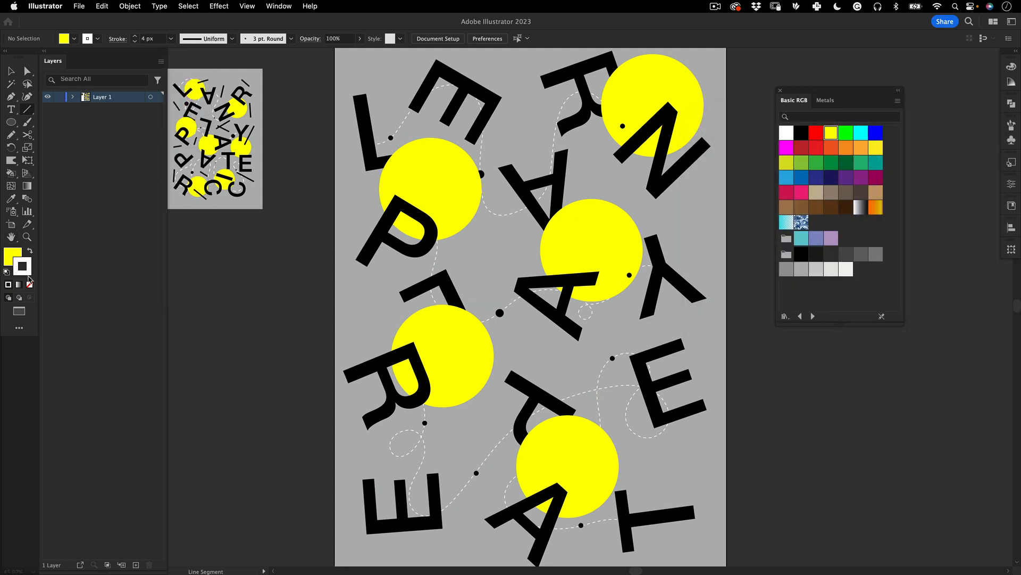
pyautogui.click(30, 284)
pyautogui.doubleClick(28, 274)
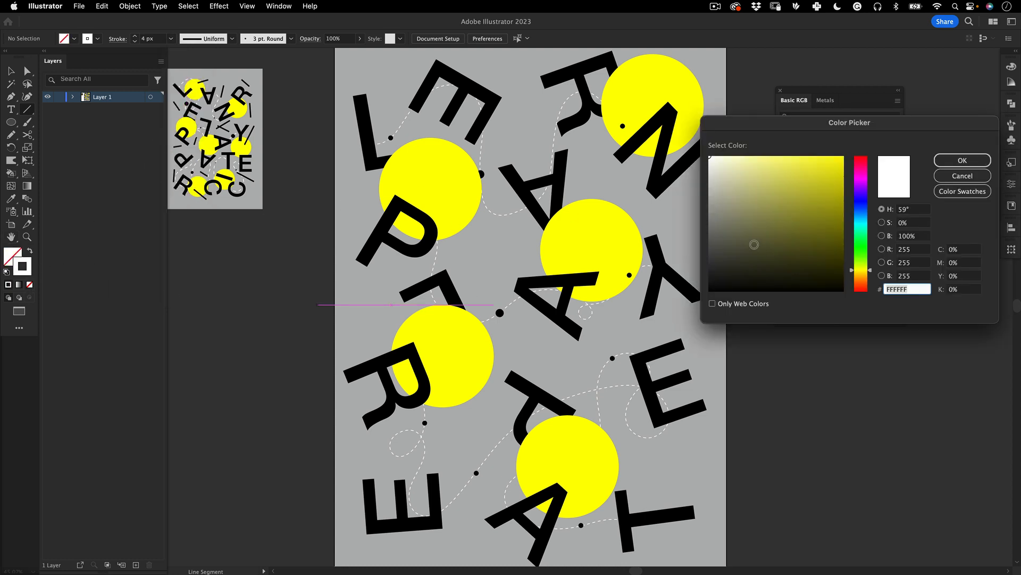
pyautogui.write('000000')
pyautogui.click(963, 160)
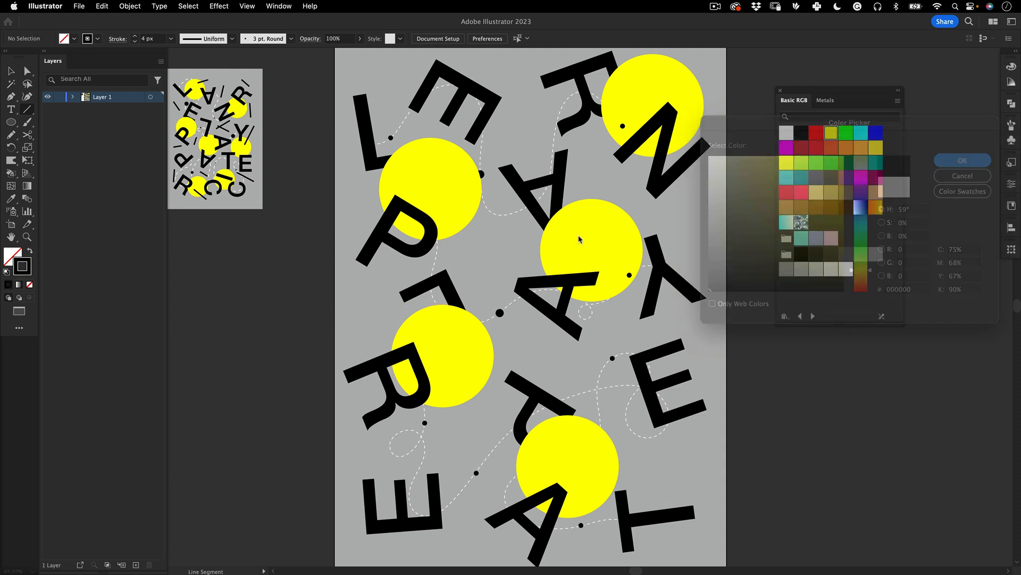
# - Draw straight black lines between the P and L of PLAY, between that P and the middle circle, and between the R and P of REPEAT
pyautogui.moveTo(356, 291); pyautogui.dragTo(406, 269)
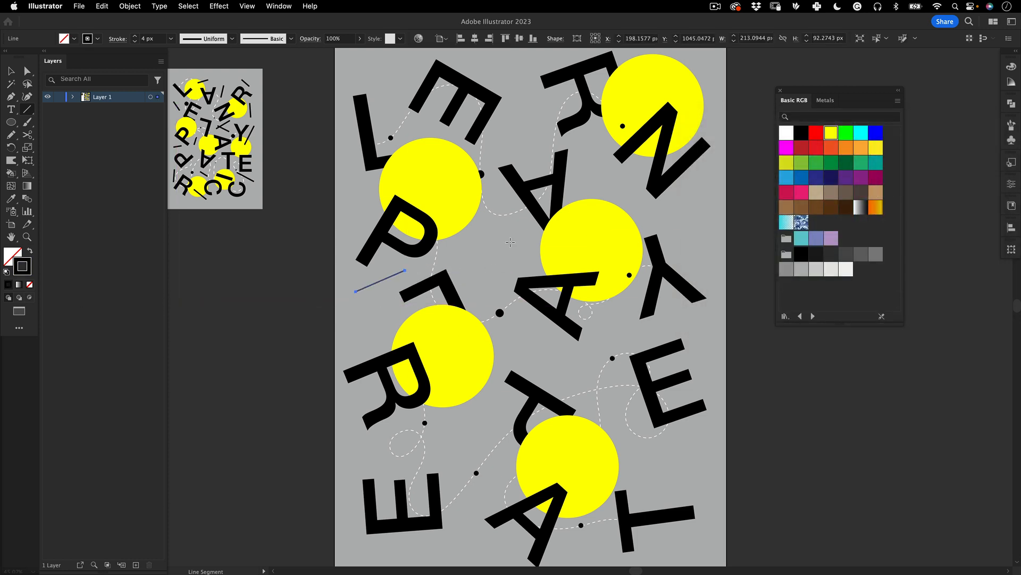
pyautogui.moveTo(494, 238); pyautogui.dragTo(501, 268)
pyautogui.scroll(-3, 411, 366)
pyautogui.moveTo(411, 367); pyautogui.dragTo(453, 330)
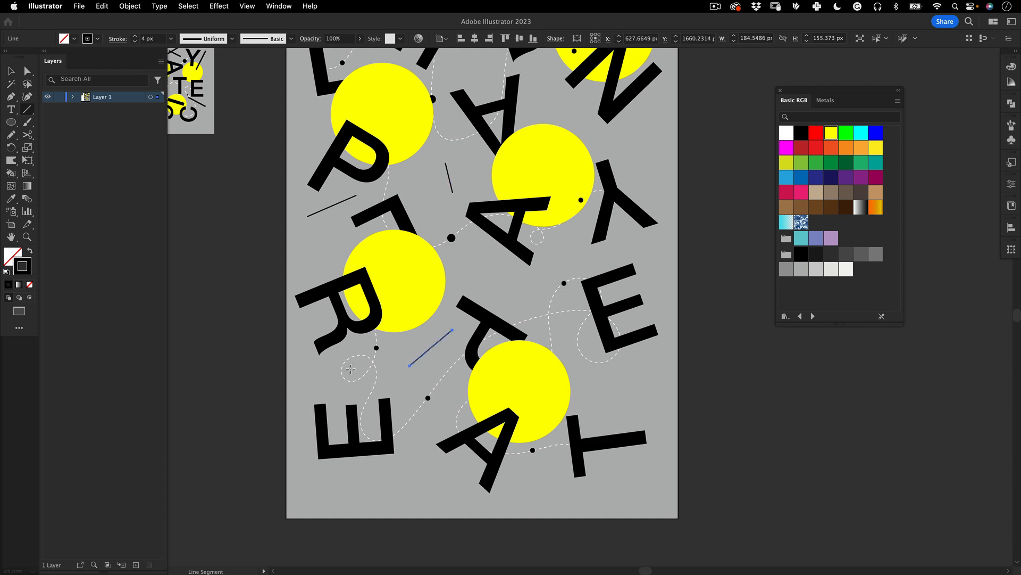
# - Add black lines below the R of REPEAT, below and above its second E, between the A and Y of PLAY, and beside the N of LEARN
pyautogui.moveTo(580, 350); pyautogui.dragTo(637, 406)
pyautogui.moveTo(610, 257); pyautogui.dragTo(631, 247)
pyautogui.moveTo(556, 255); pyautogui.dragTo(584, 222)
pyautogui.scroll(5, 584, 221)
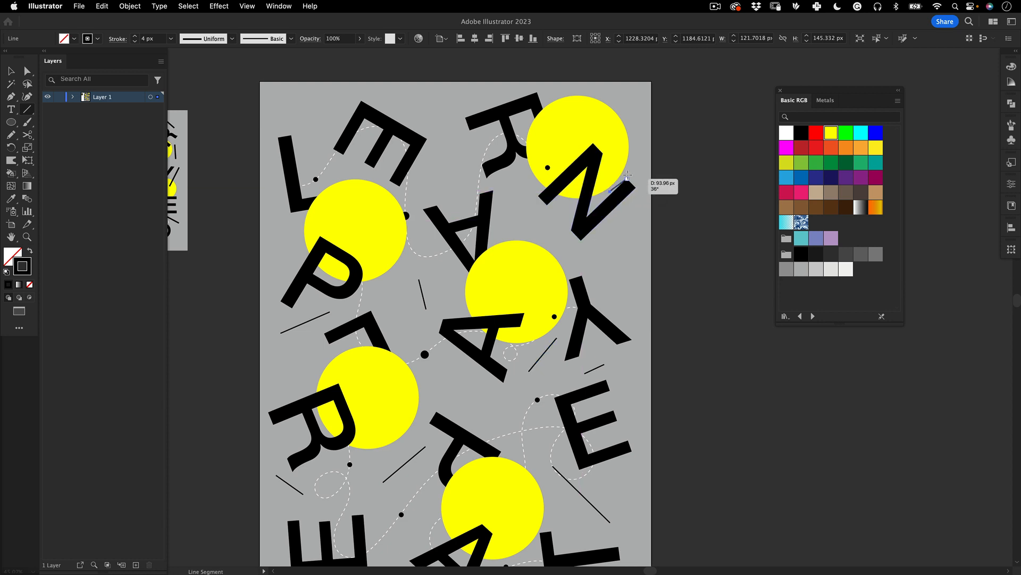
pyautogui.press('super+shift+a')
pyautogui.press('z')
pyautogui.moveTo(614, 213); pyautogui.dragTo(521, 277)
pyautogui.click(520, 277)
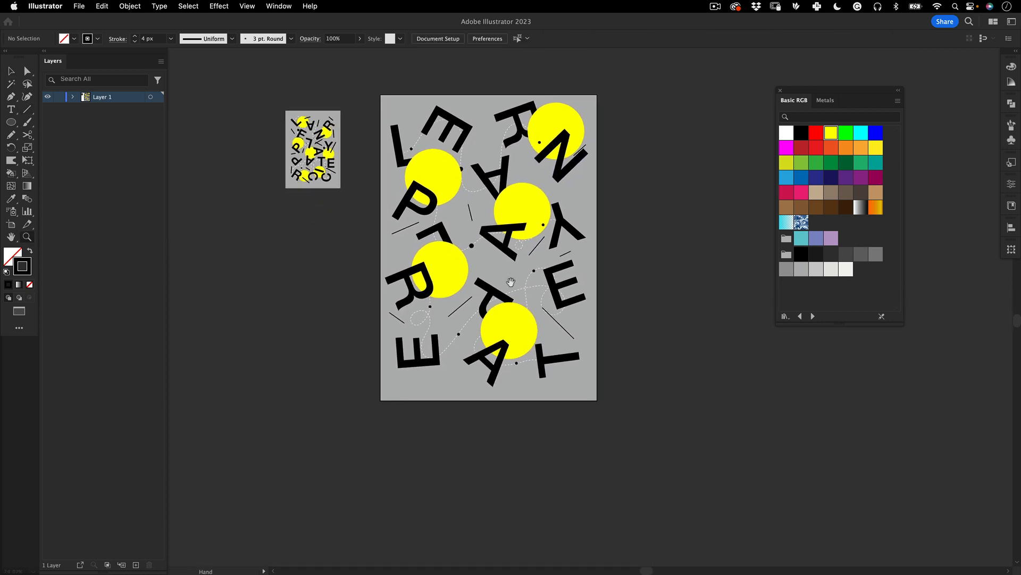
# - Draw a line about 190 x 59 px under the first E of REPEAT and one about 87 x 151 px above the L of LEARN
pyautogui.moveTo(351, 308); pyautogui.dragTo(380, 233)
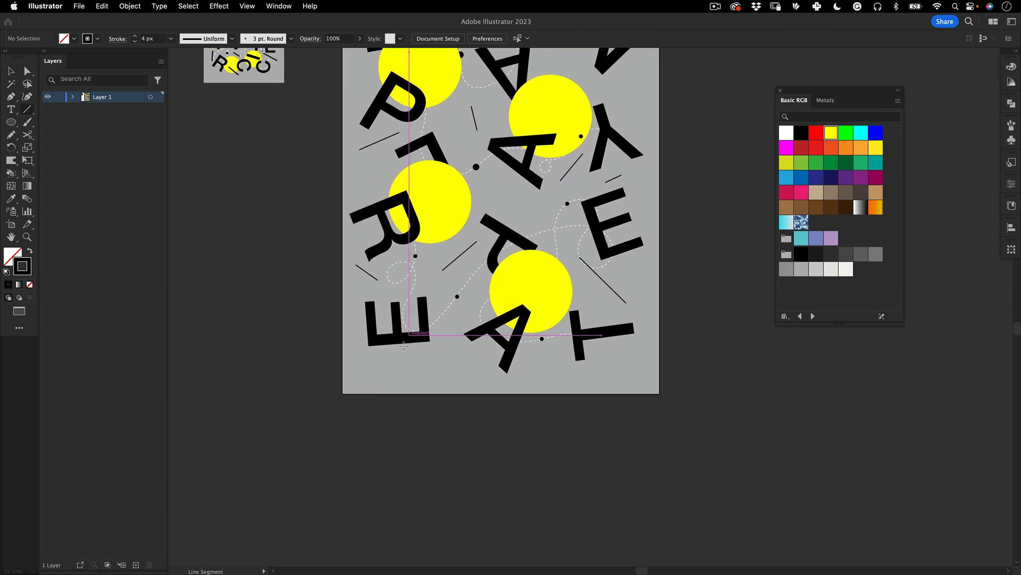
pyautogui.moveTo(398, 356)
pyautogui.mouseDown()
pyautogui.moveTo(455, 348)
pyautogui.moveTo(435, 346)
pyautogui.mouseUp()
pyautogui.press('v')
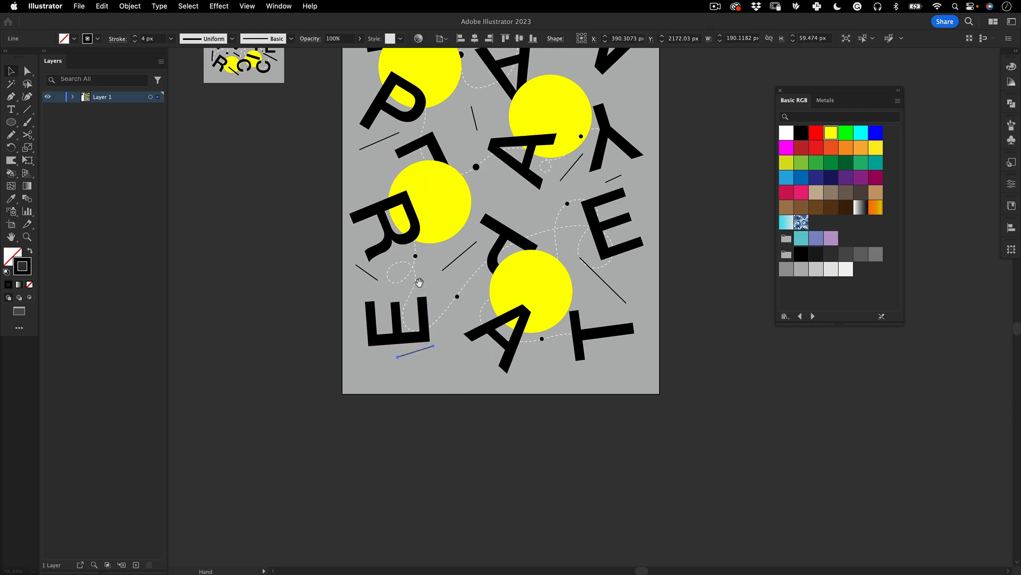
pyautogui.press('super+0')
pyautogui.click(28, 109)
pyautogui.scroll(3, 498, 308)
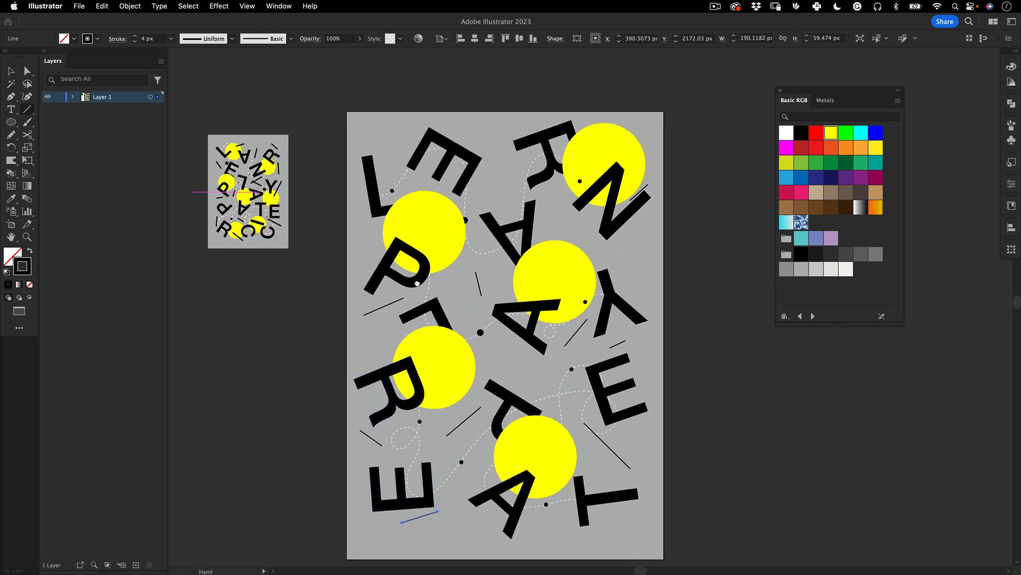
pyautogui.moveTo(385, 162); pyautogui.dragTo(401, 191)
pyautogui.press('v')
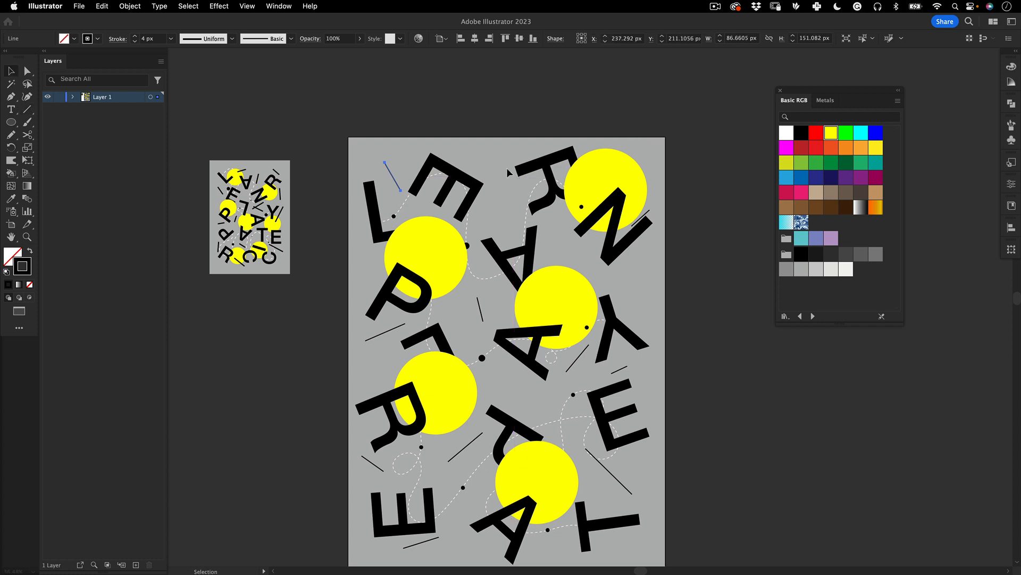
# - Draw a diagonal line about 109 x 107 px at the upper-left corner of the R of LEARN
pyautogui.click(504, 174)
pyautogui.click(28, 110)
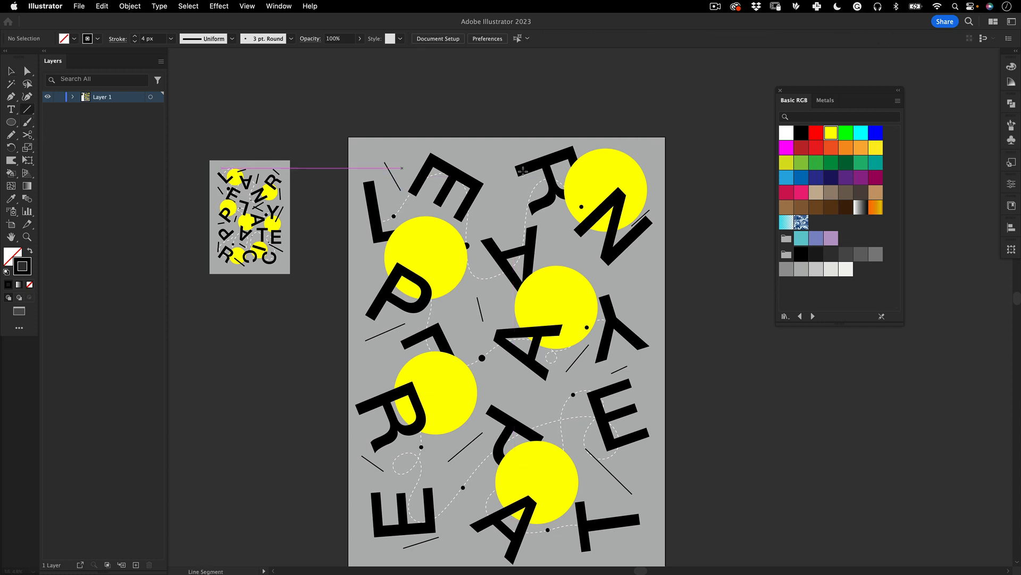
pyautogui.moveTo(505, 170); pyautogui.dragTo(525, 152)
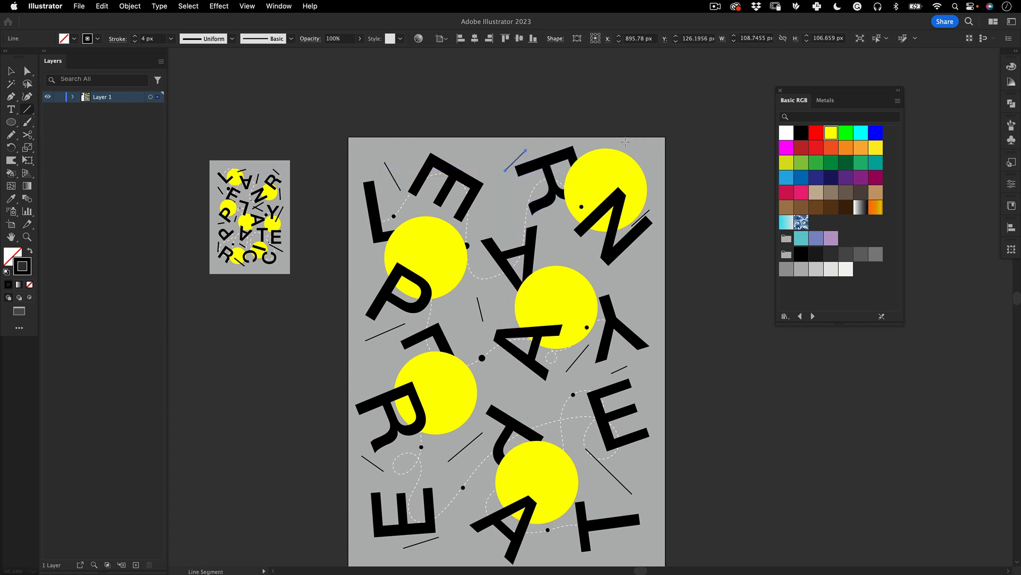
pyautogui.press('v')
# - Draw a line about 109 x 200 px from the middle circle toward the N, and one about 94 x 61 px between the E and A of LEARN
pyautogui.scroll(-3, 581, 228)
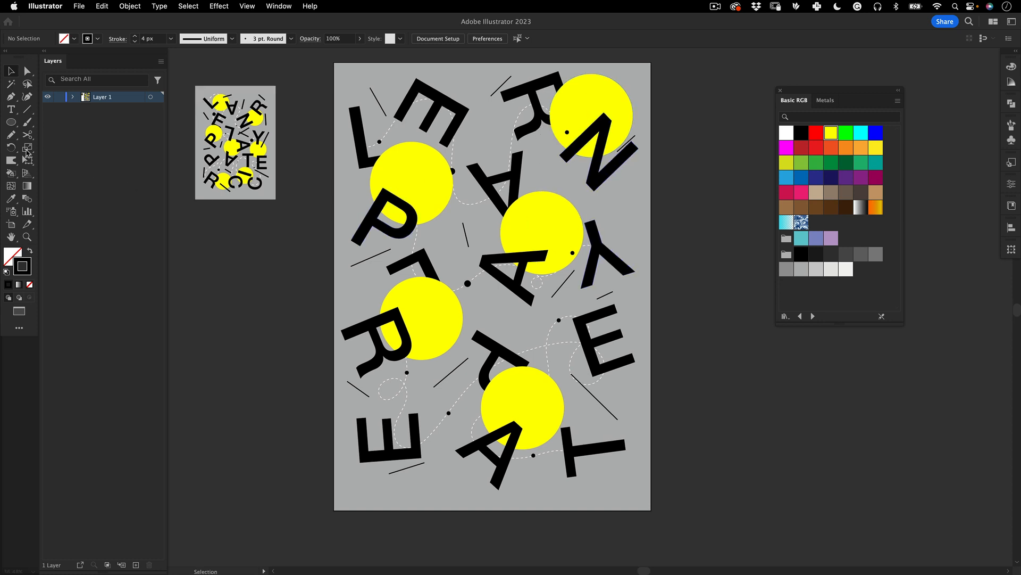
pyautogui.click(28, 110)
pyautogui.moveTo(559, 208); pyautogui.dragTo(579, 170)
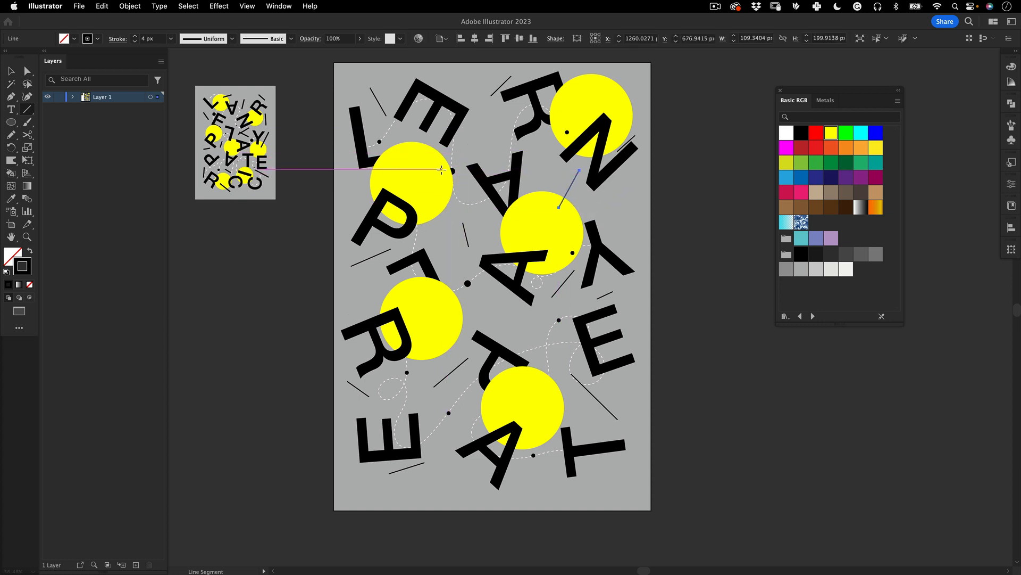
pyautogui.moveTo(456, 148); pyautogui.dragTo(474, 137)
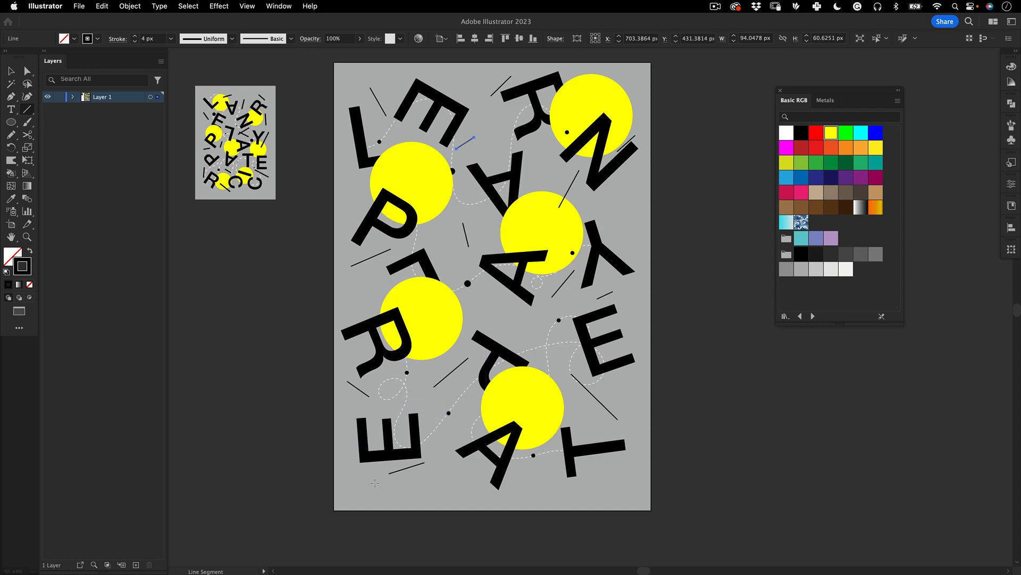
# - Scatter short black lines below REPEAT's first E, above its T, beside its P, right of PLAY's P, between LEARN's E and R, and in the top-left corner
pyautogui.moveTo(354, 485); pyautogui.dragTo(374, 466)
pyautogui.moveTo(575, 406); pyautogui.dragTo(589, 407)
pyautogui.moveTo(474, 354); pyautogui.dragTo(473, 374)
pyautogui.moveTo(435, 235); pyautogui.dragTo(453, 241)
pyautogui.scroll(3, 493, 160)
pyautogui.moveTo(495, 174); pyautogui.dragTo(492, 142)
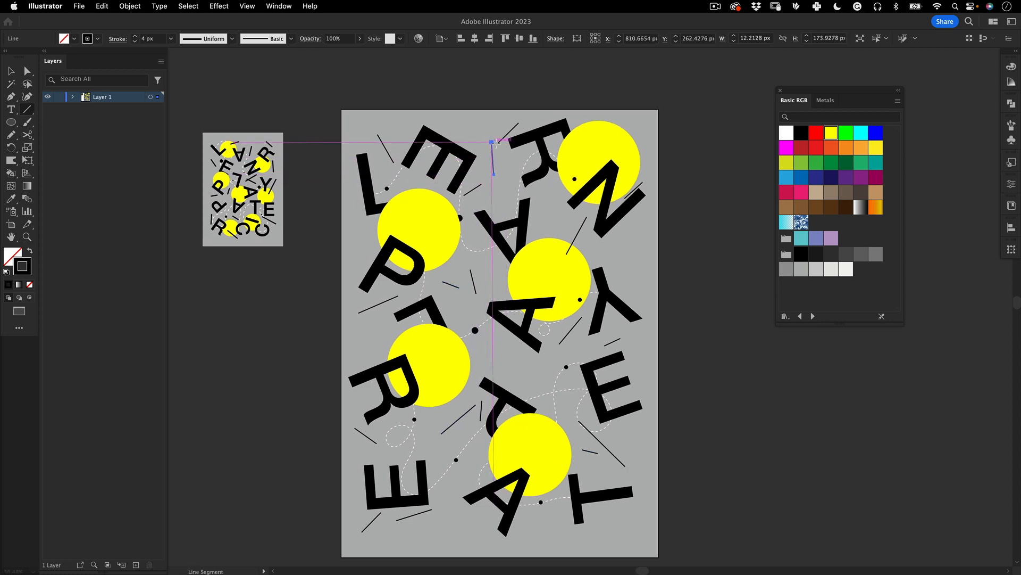
pyautogui.press('super+shift+a')
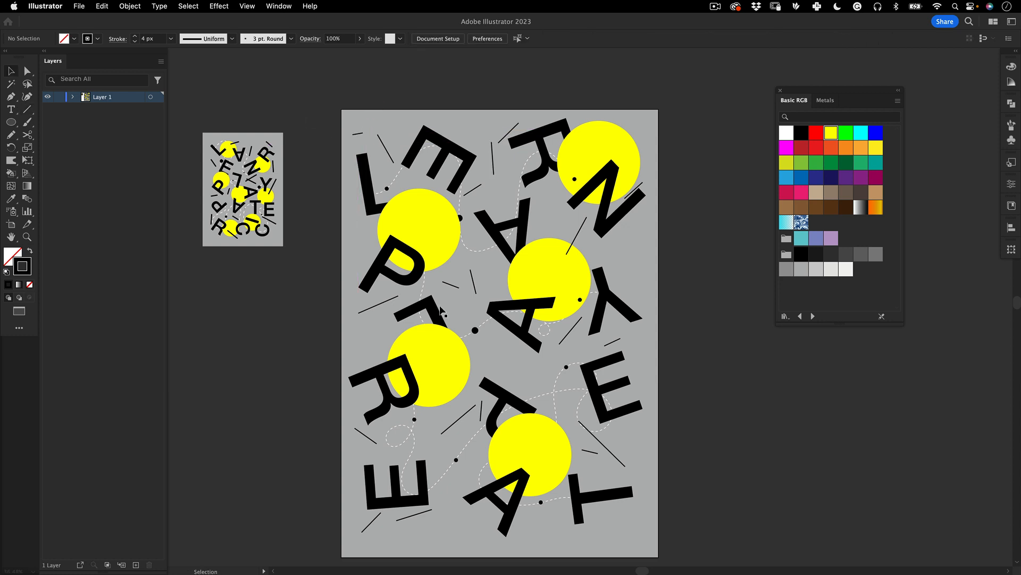
# - Delete the small reference poster beside the artboard
pyautogui.moveTo(569, 289); pyautogui.dragTo(556, 285)
pyautogui.moveTo(604, 257); pyautogui.dragTo(590, 187)
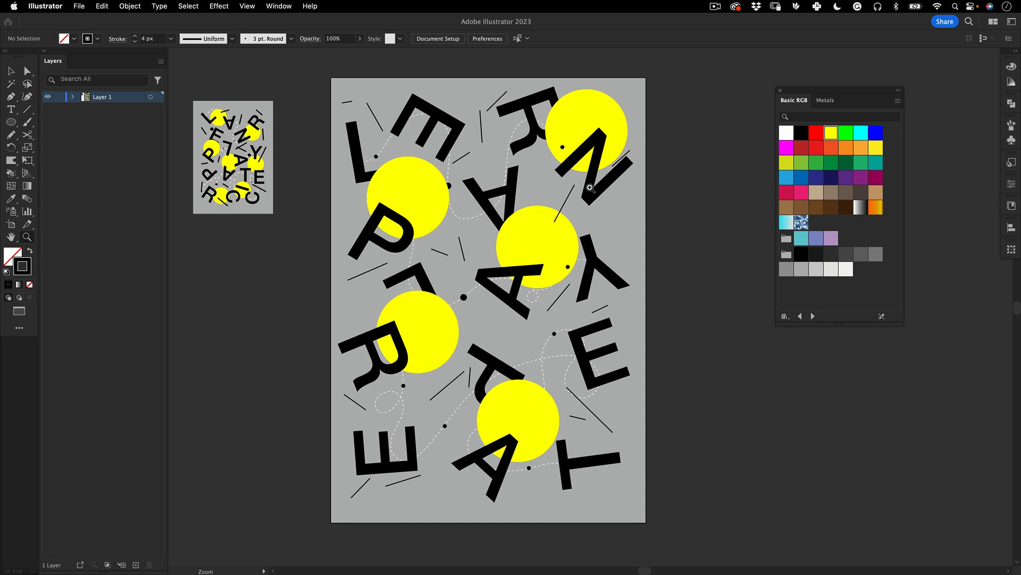
pyautogui.press('v')
pyautogui.moveTo(293, 79); pyautogui.dragTo(181, 234)
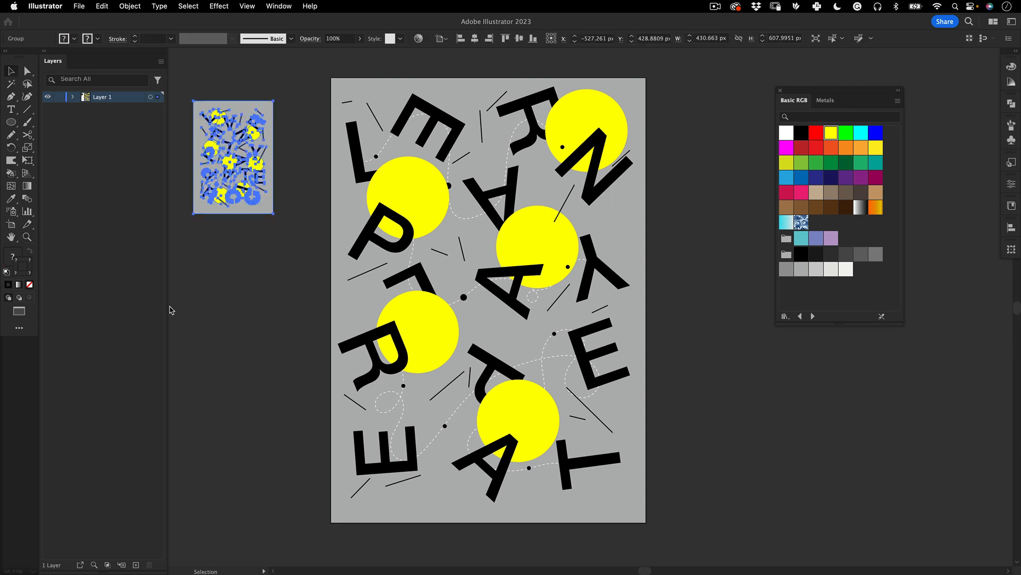
pyautogui.press('Delete')
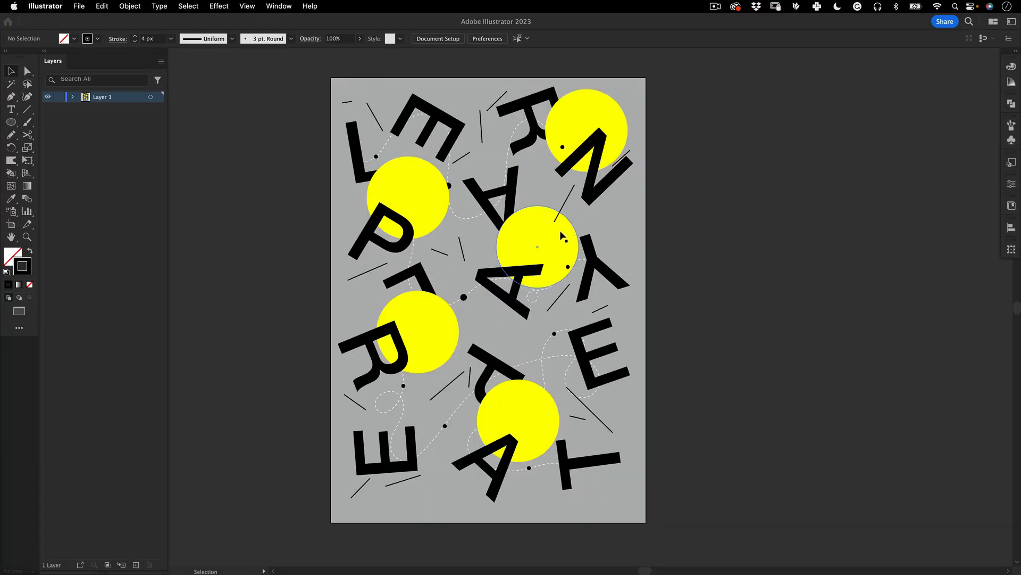
# - Display the finished poster enlarged in full-screen mode without the interface panels
pyautogui.press('f')
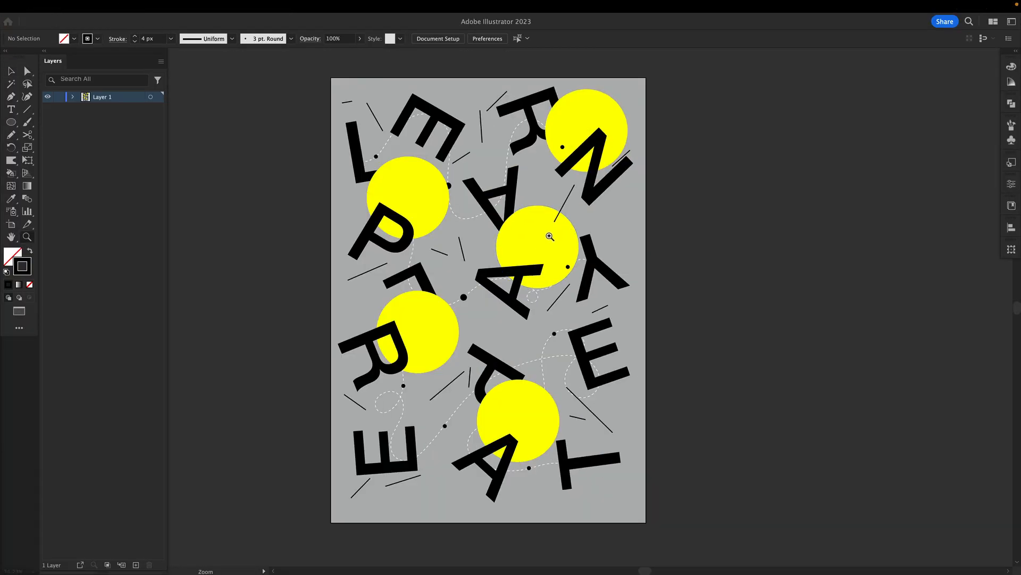
pyautogui.moveTo(521, 223); pyautogui.dragTo(559, 256)
pyautogui.moveTo(528, 249); pyautogui.dragTo(552, 248)
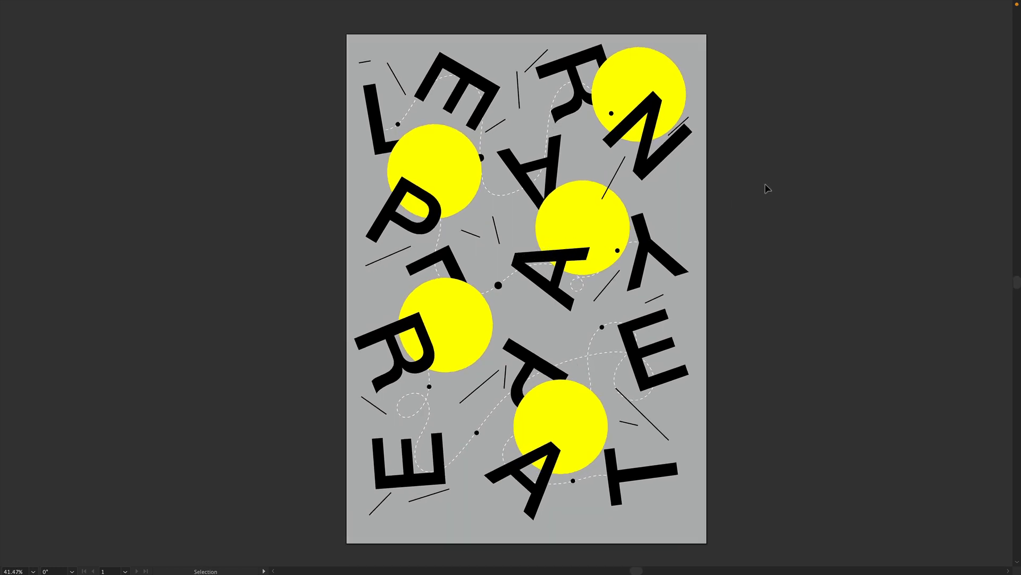